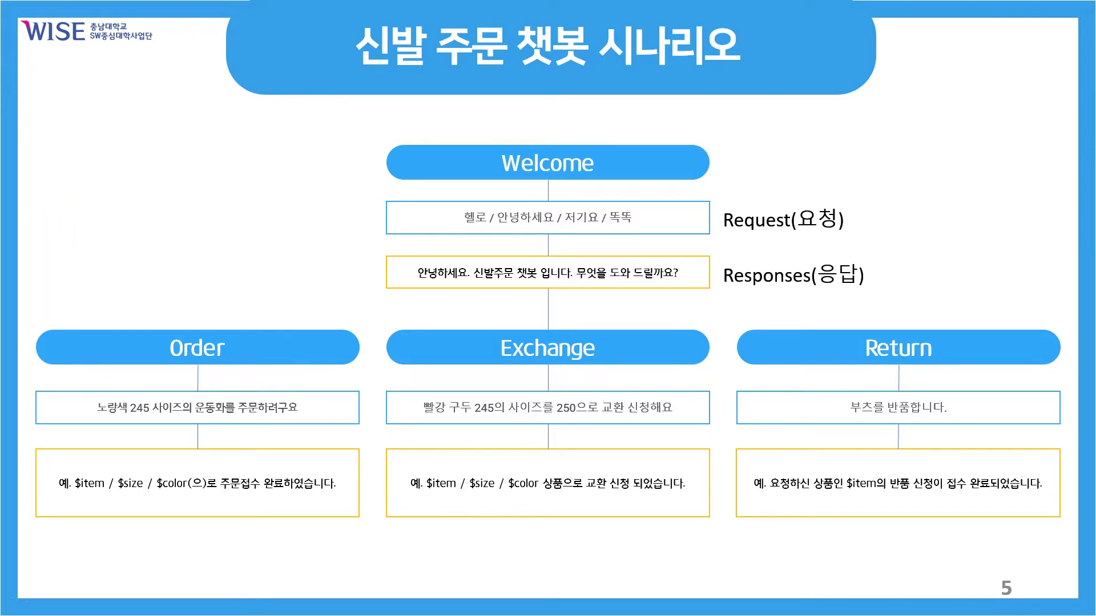
Step: Switch to the Dialogflow agent creation page and name the new agent Order_Shoes
key("alt+Tab")
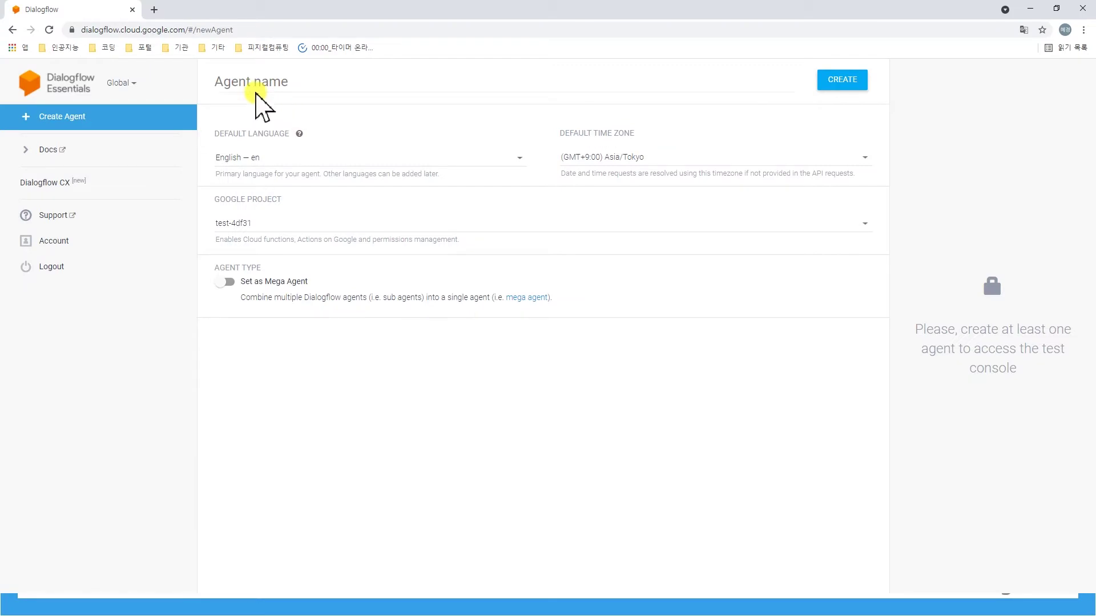
left_click(259, 85)
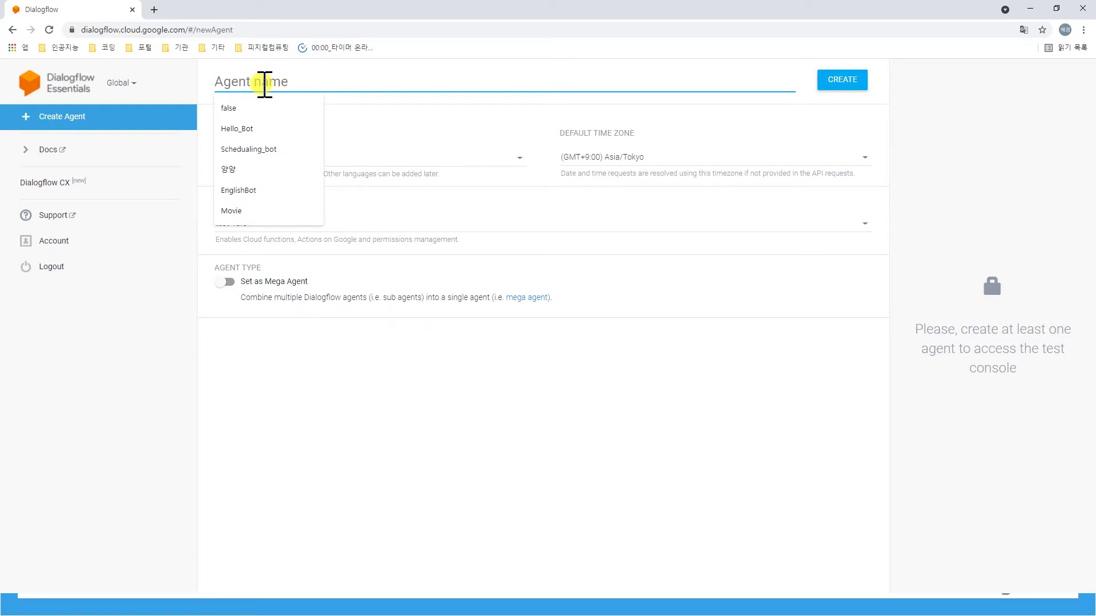
type("H")
key("BackSpace")
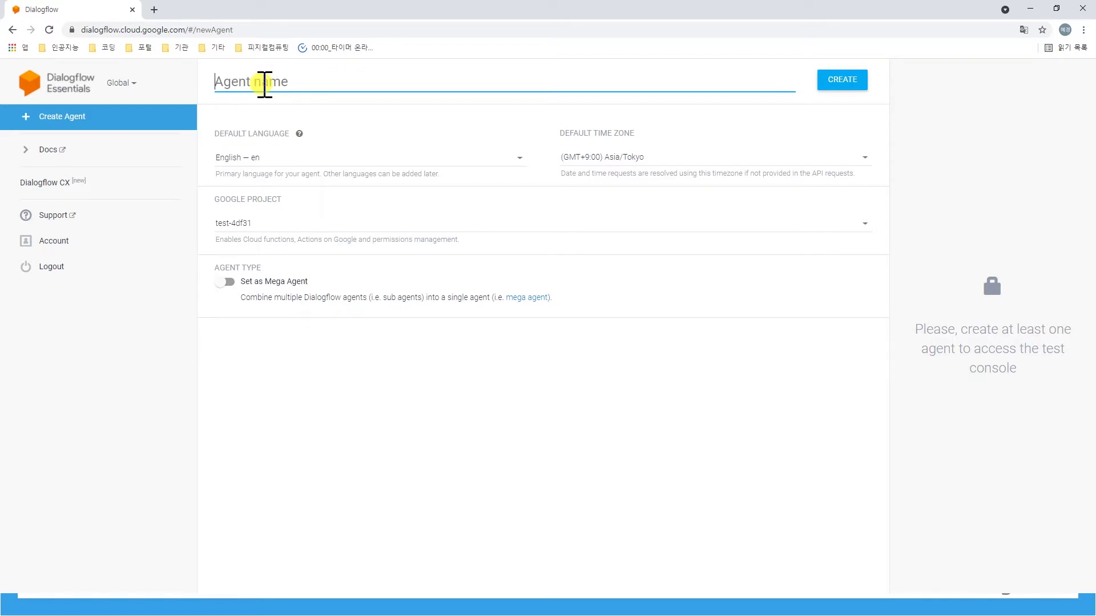
type("H")
type("Order_Shoes")
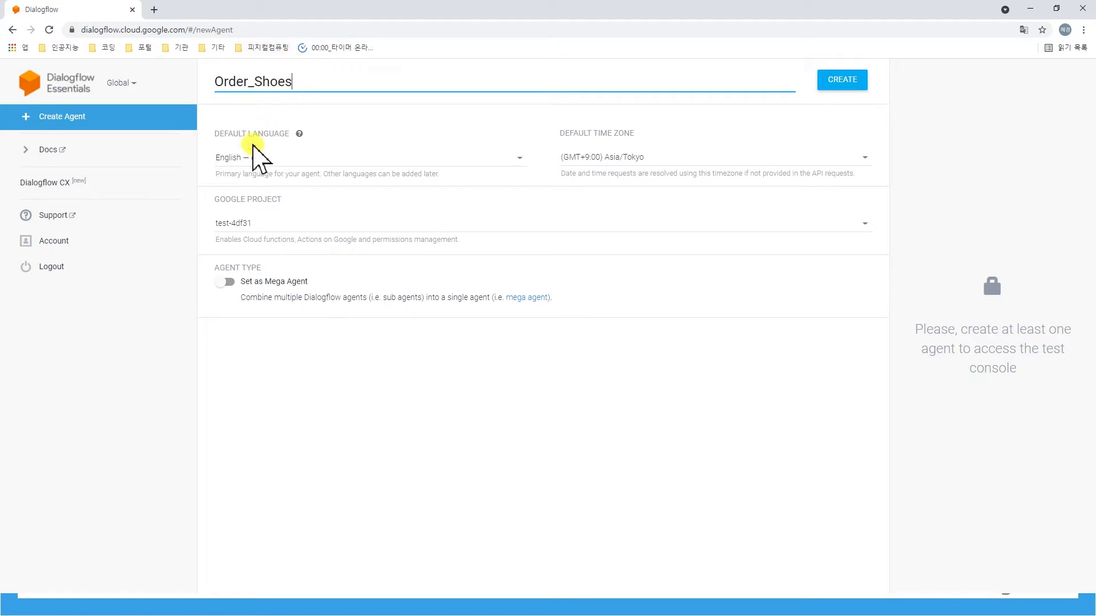
Step: Set the agent's default language to Korean (South Korea) — ko and create the agent
left_click(245, 166)
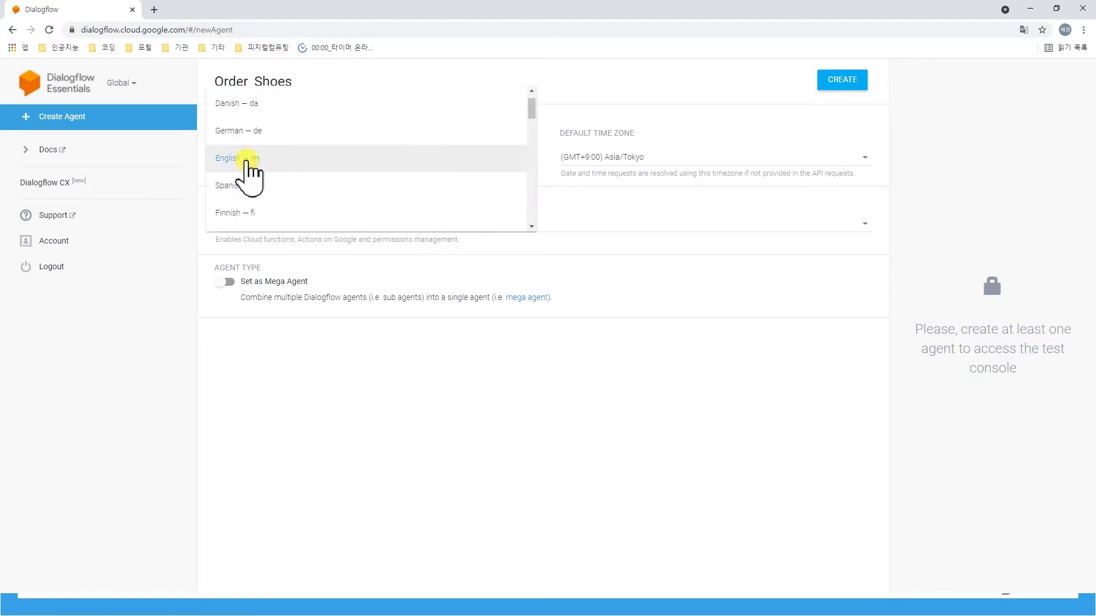
scroll(258, 194, "down", 3)
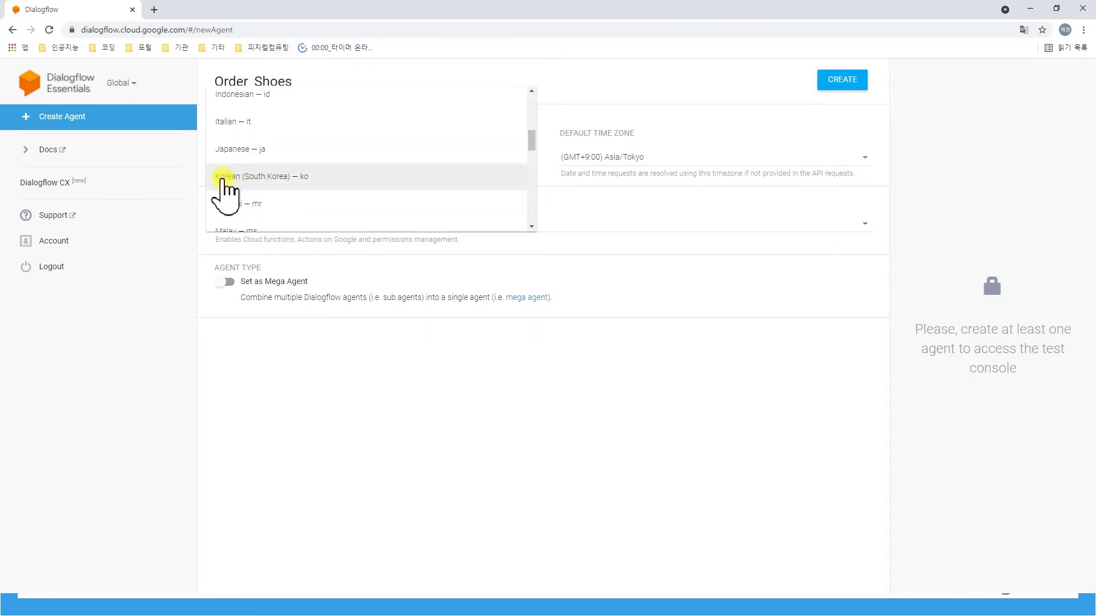
left_click(283, 178)
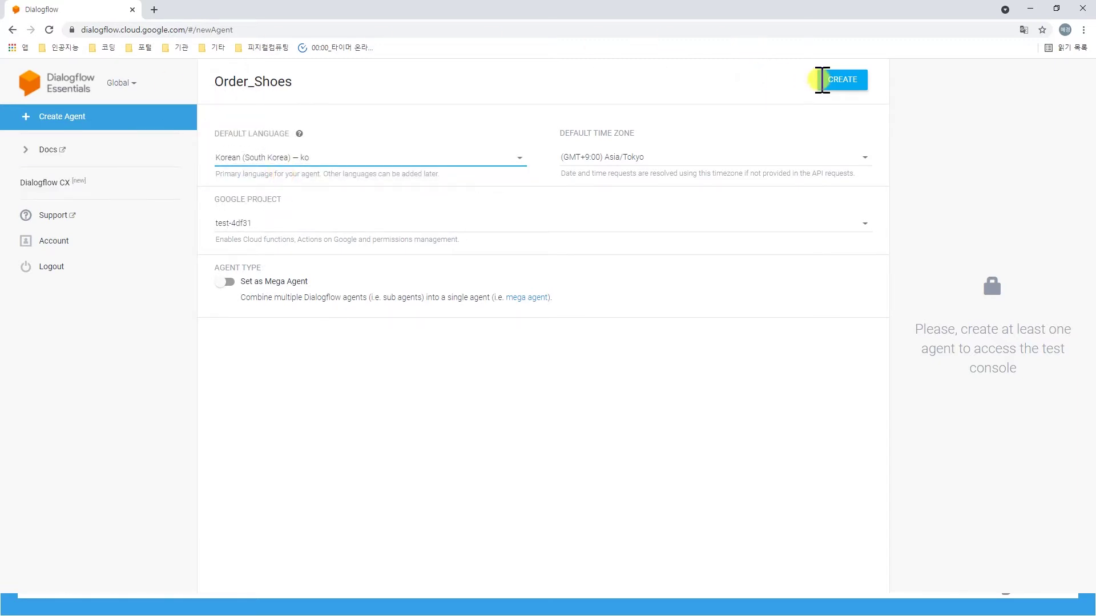
left_click(853, 82)
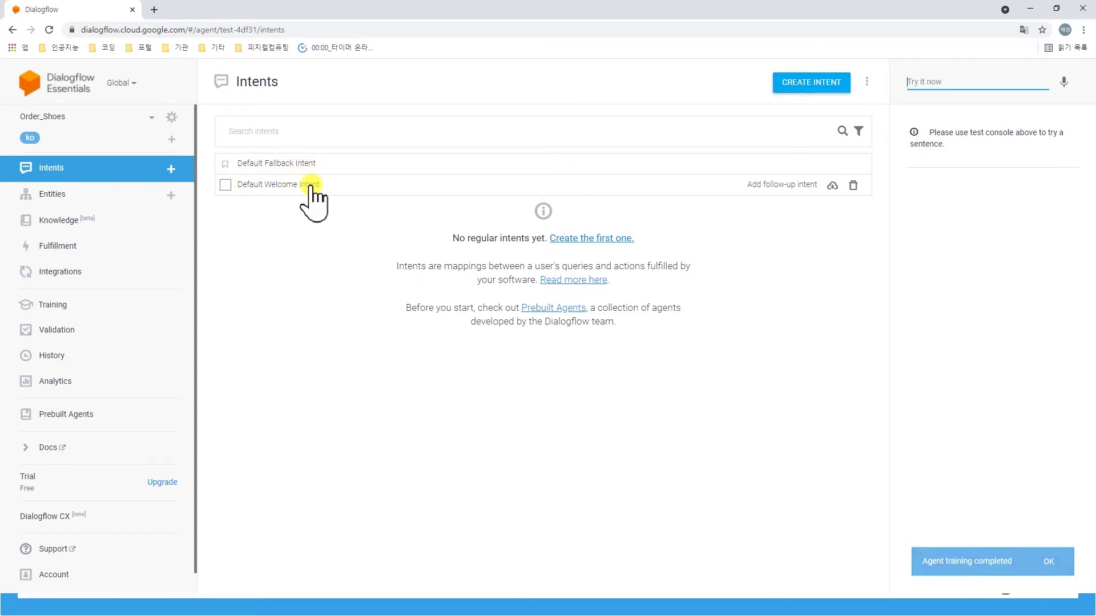
Step: Open the Default Welcome Intent and add the training phrases 헬로 and 방가방가
left_click(285, 187)
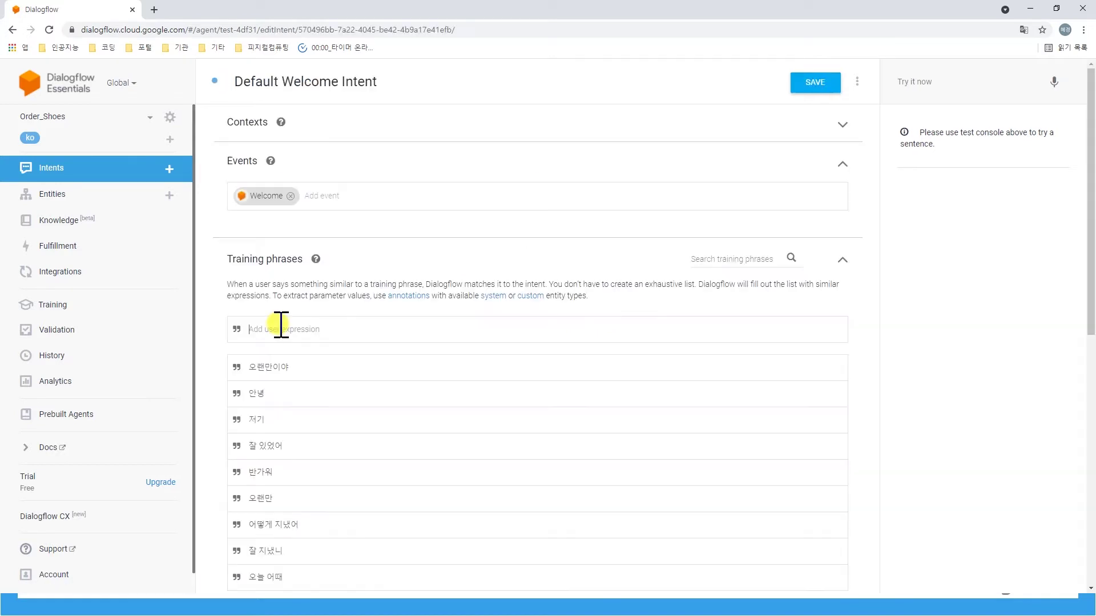
scroll(281, 328, "down", 6)
scroll(293, 321, "up", 5)
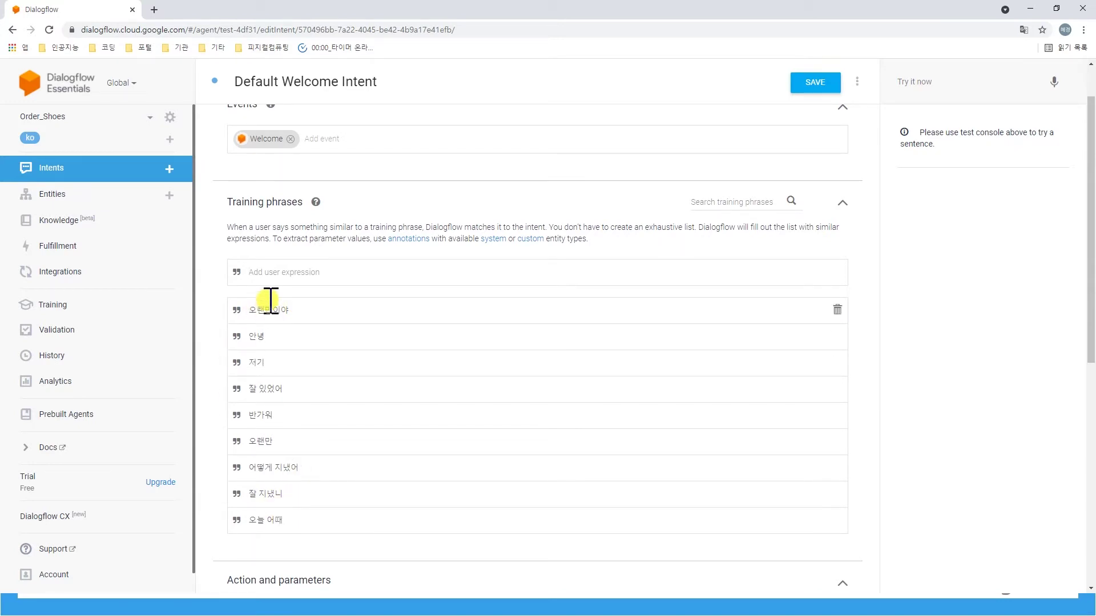
left_click(281, 272)
type("헬르")
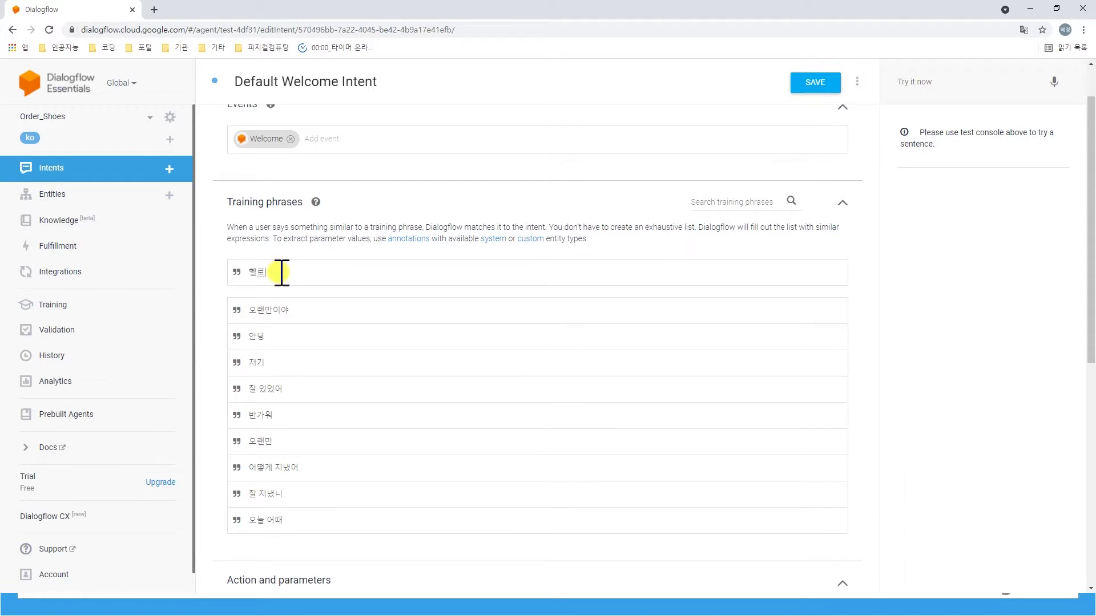
key("Return")
type("바이바")
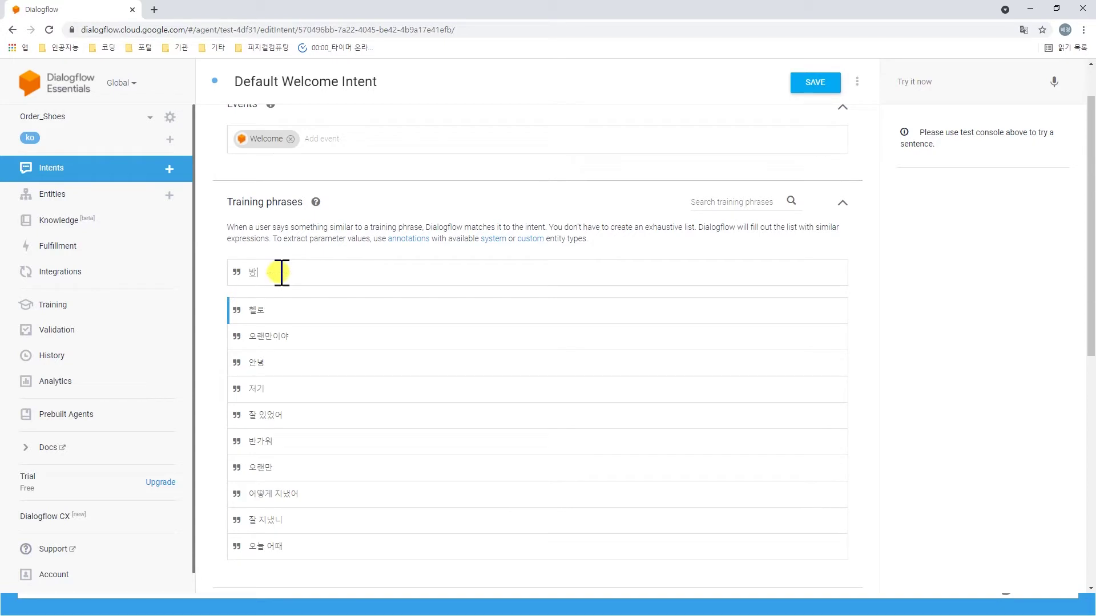
key("BackSpace")
type("반갑ㅝ")
key("Return")
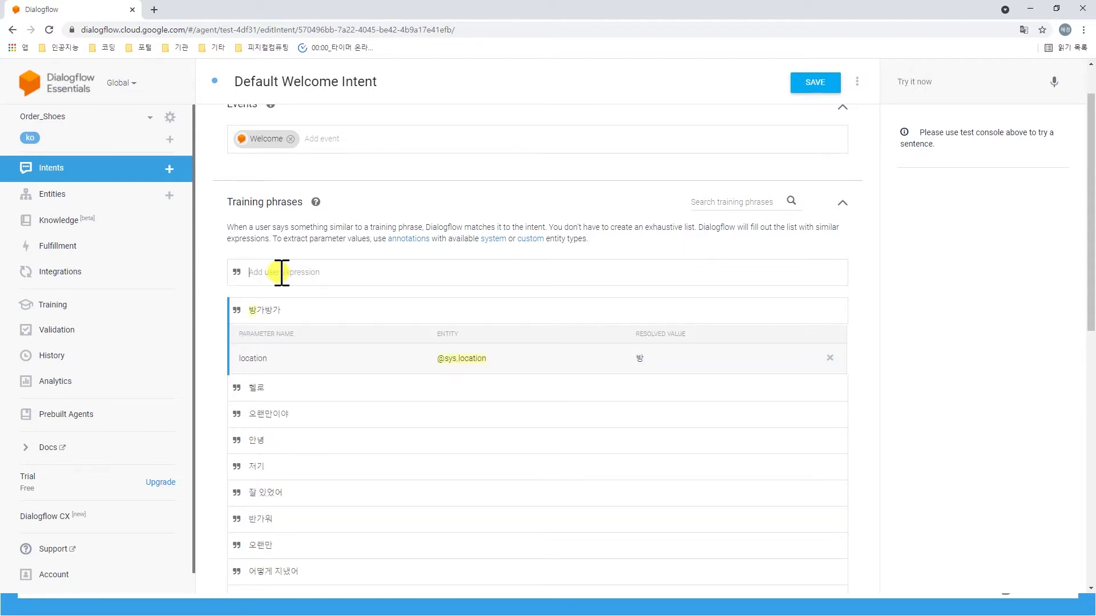
Step: Add the training phrases 안녕하세요, 저기요 and 똑똑 to the welcome intent
type("앤")
type("이")
type("하세요")
key("Return")
type("저기요")
key("Return")
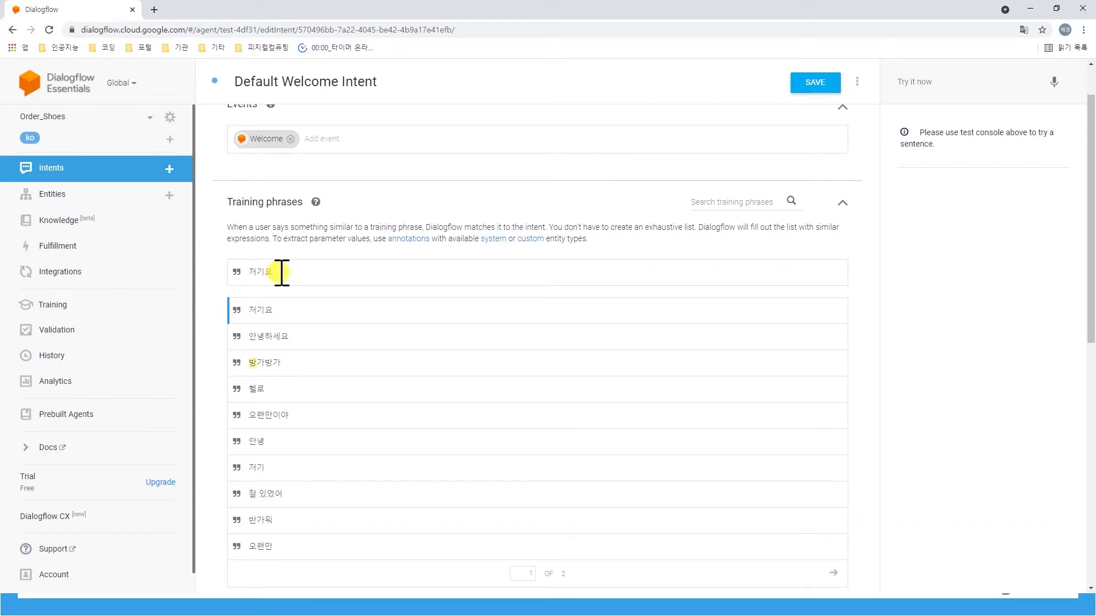
type("뜨또")
key("BackSpace")
type("똑똑")
key("Return")
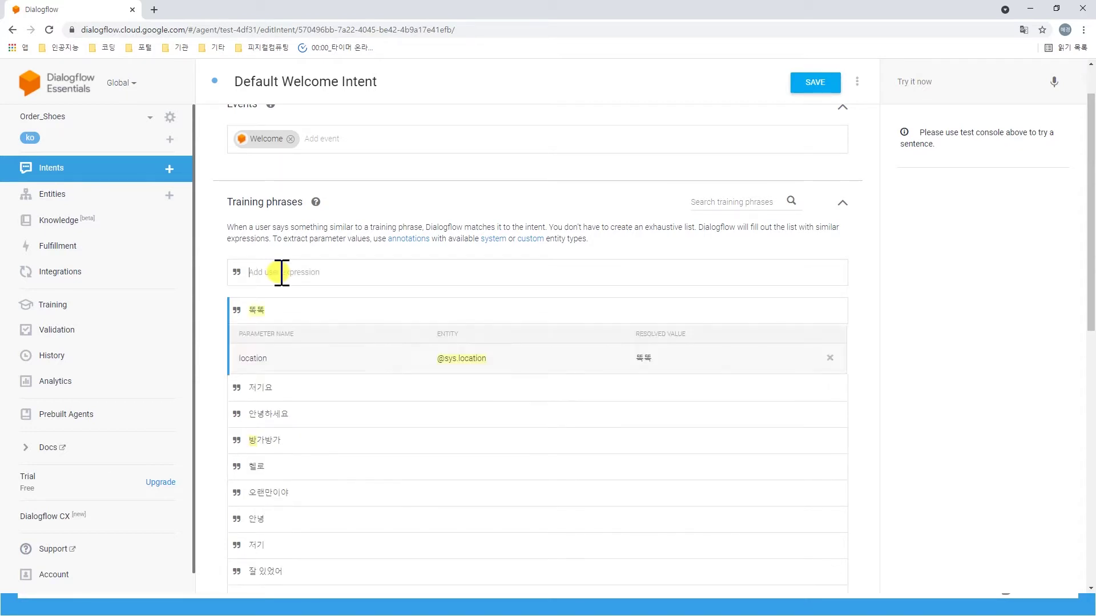
Step: Delete both default text responses, 안녕! and 안녕하세요!, from the welcome intent
scroll(320, 350, "down", 7)
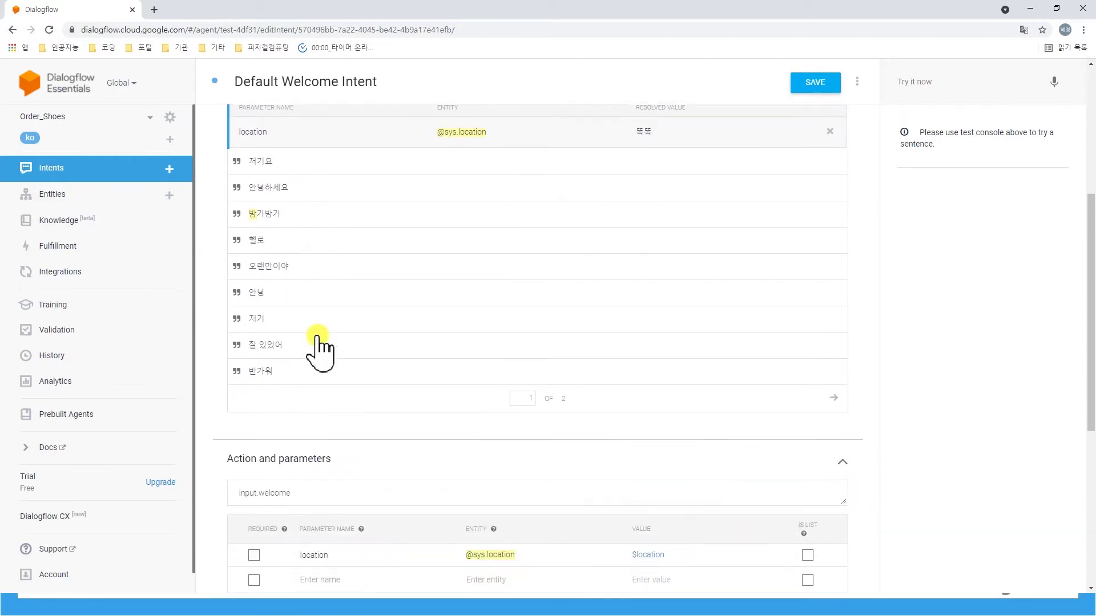
scroll(320, 350, "down", 3)
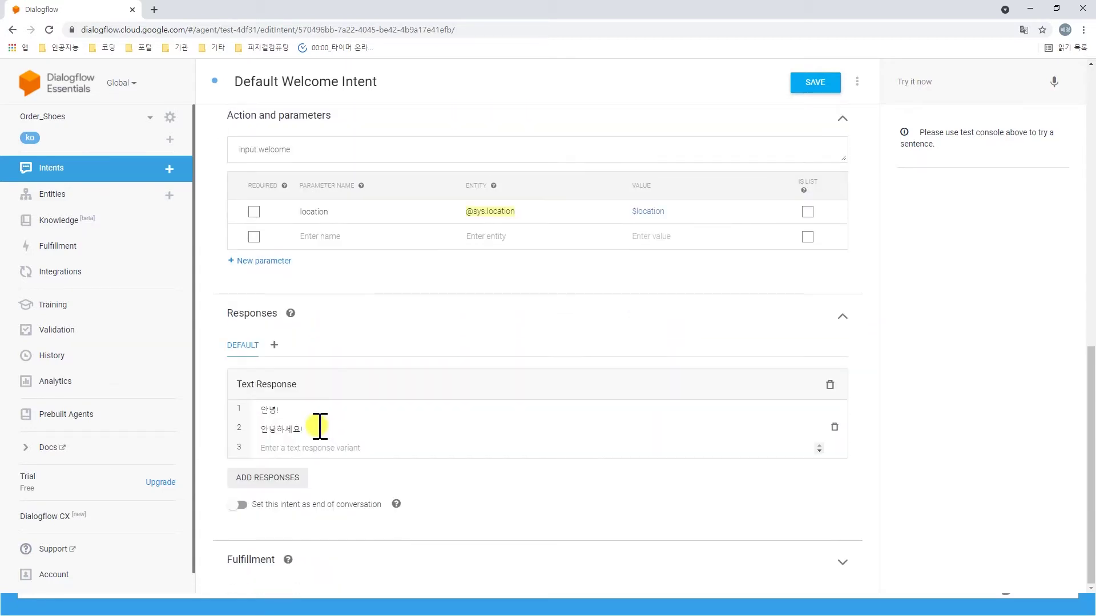
left_click_drag(318, 426, 260, 428)
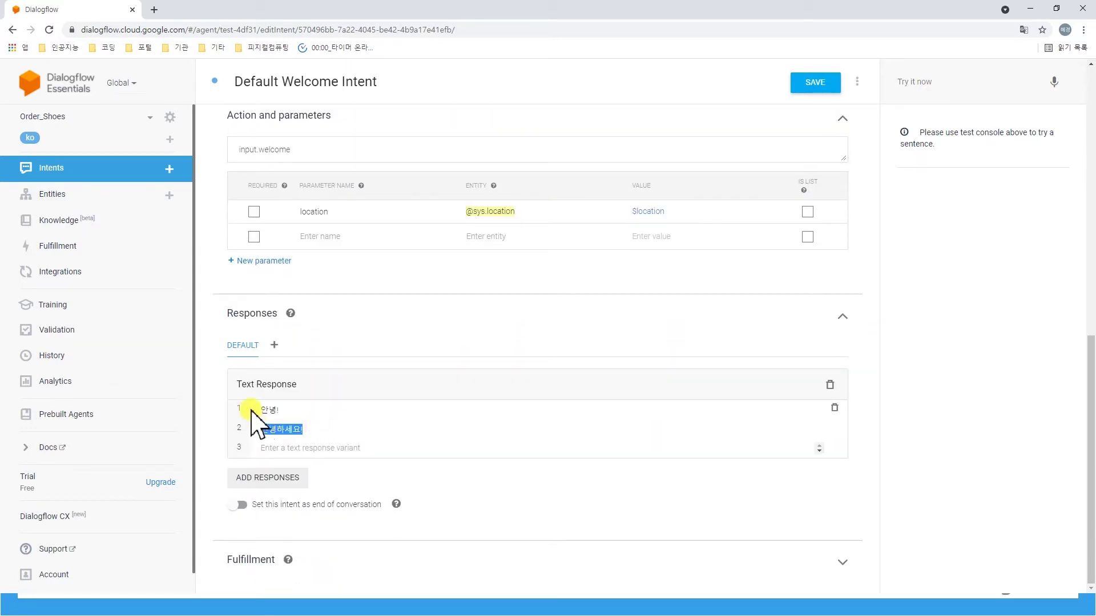
left_click(834, 427)
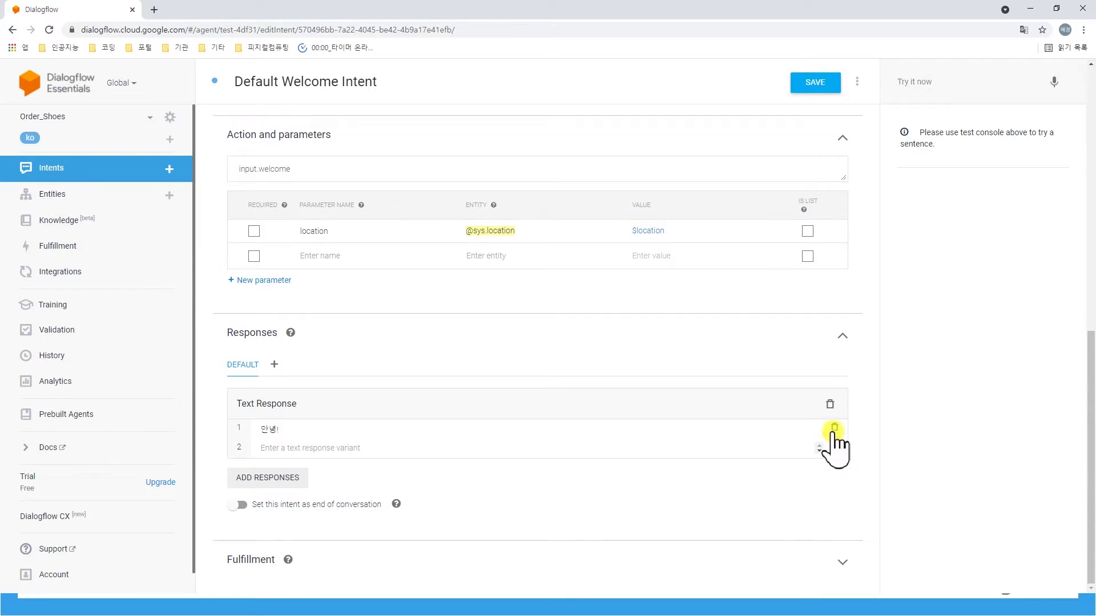
left_click(835, 427)
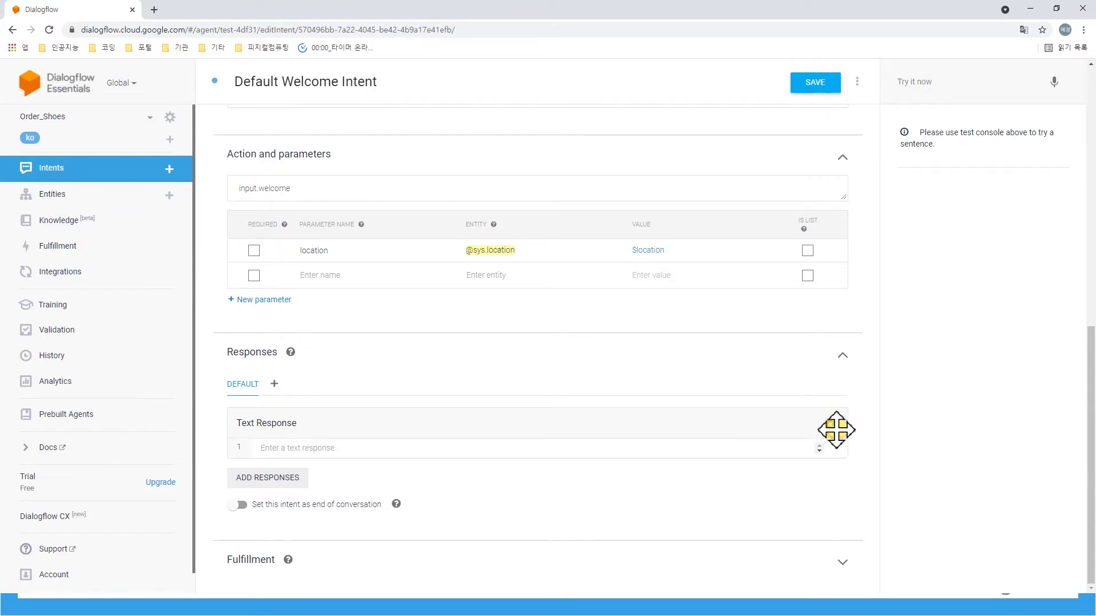
Step: Add the text response "안녕하세요. 신발 주문 챗봇입니다. 무엇을 도와 드릴까요?" and save the welcome intent
left_click(382, 447)
type("안녕하세요. 신발 주문 챗봇입니다. 무엇을 도와 드릴까요?")
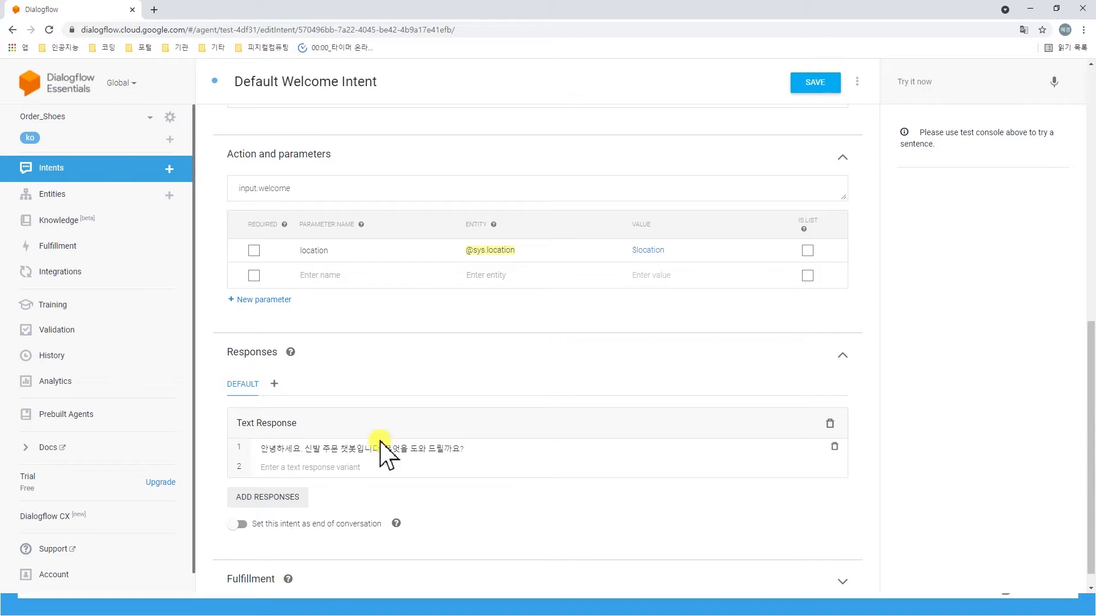
scroll(371, 365, "up", 10)
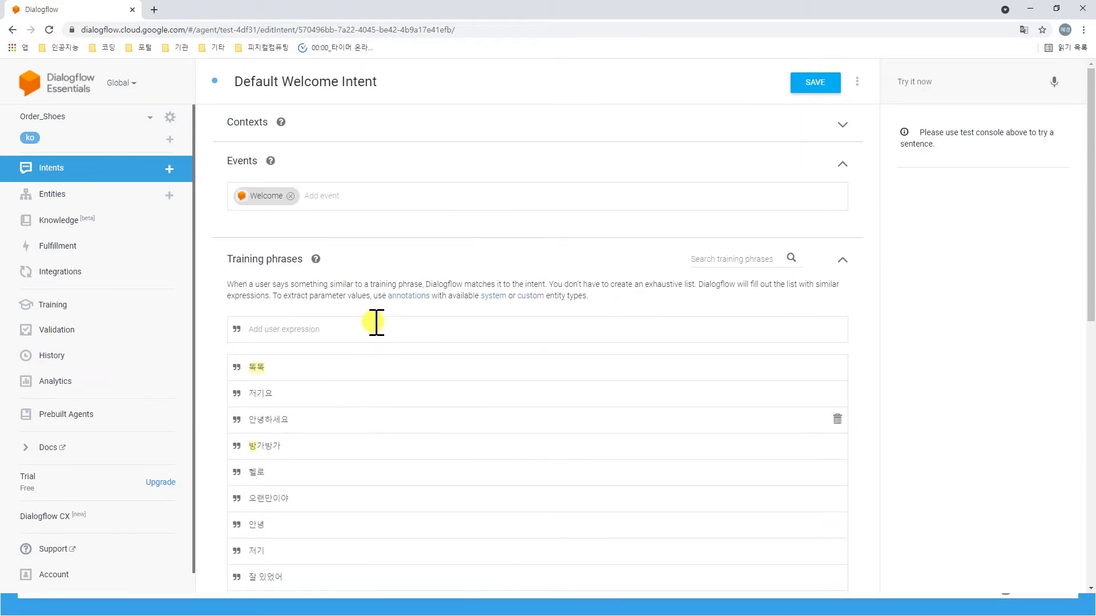
left_click(801, 87)
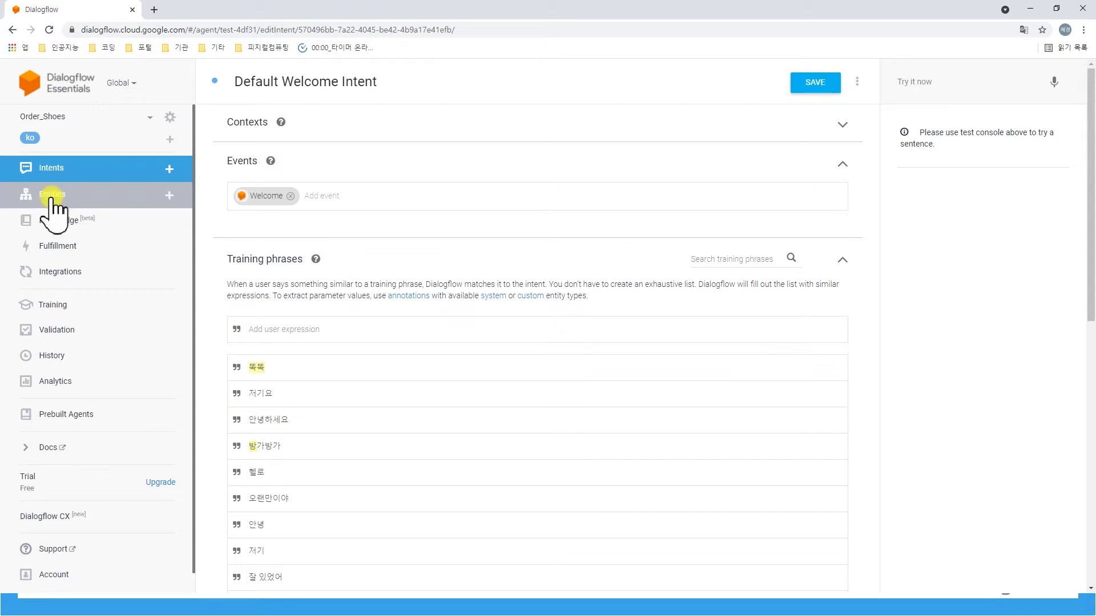
Step: Create a new entity named item and add 운동화 as its first entry with the synonym 운동화
left_click(172, 195)
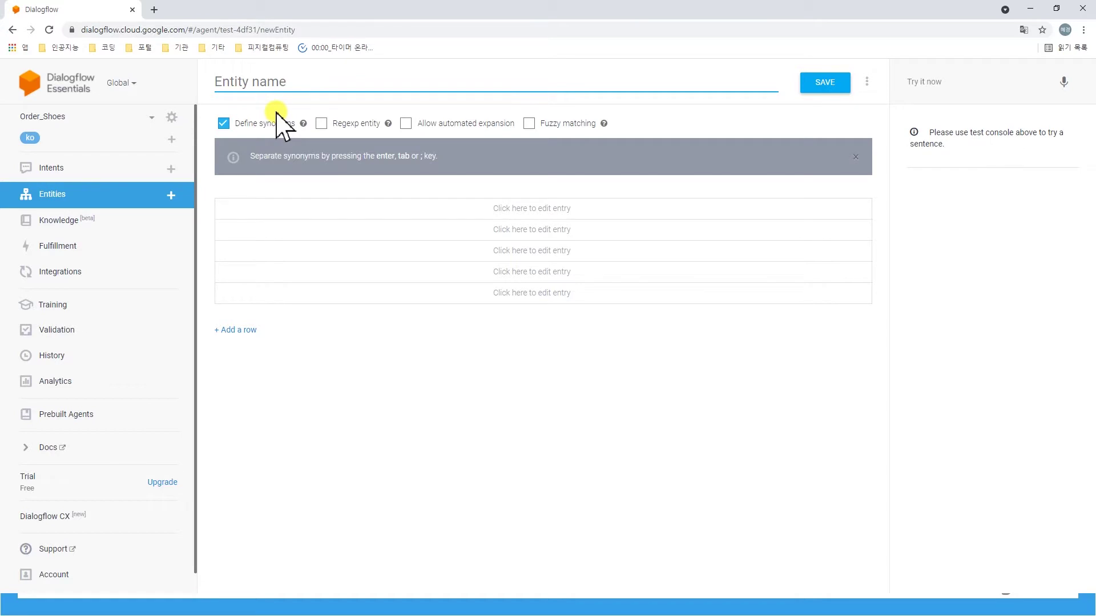
type("Team")
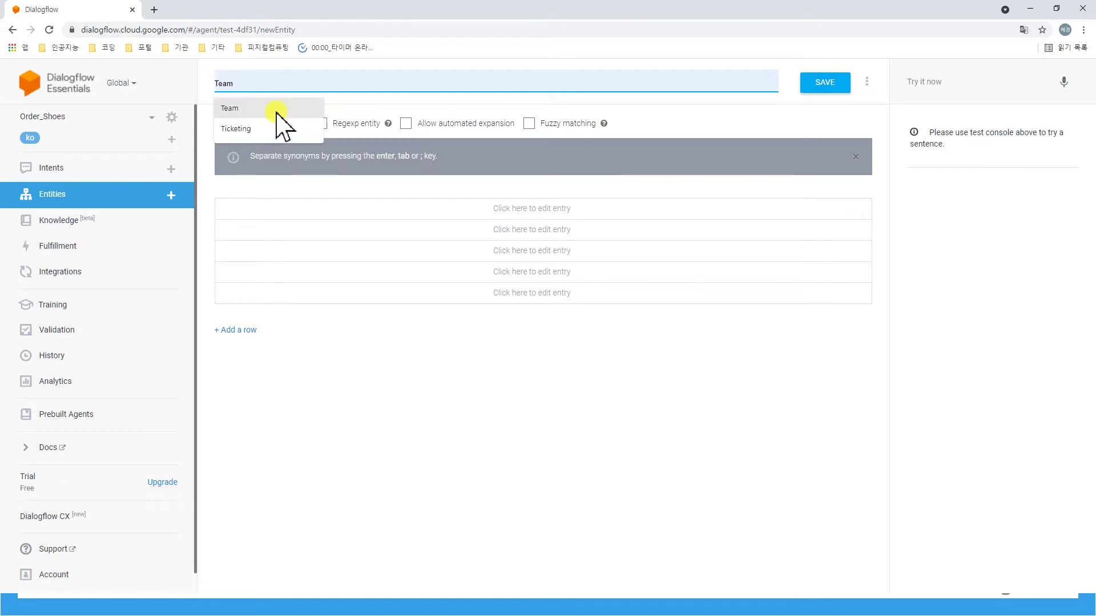
type("item")
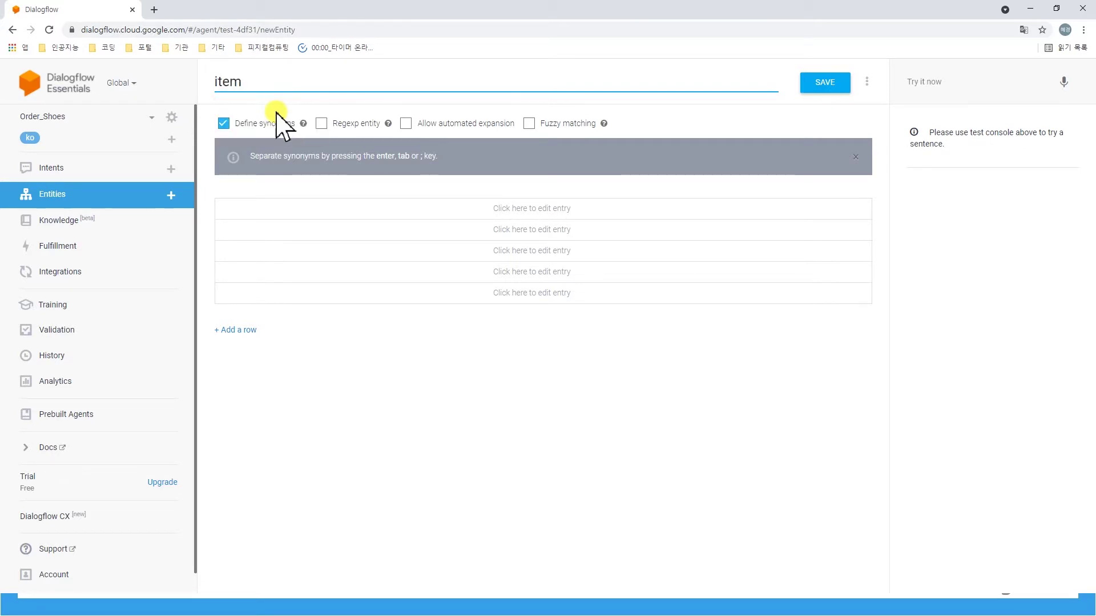
left_click(288, 211)
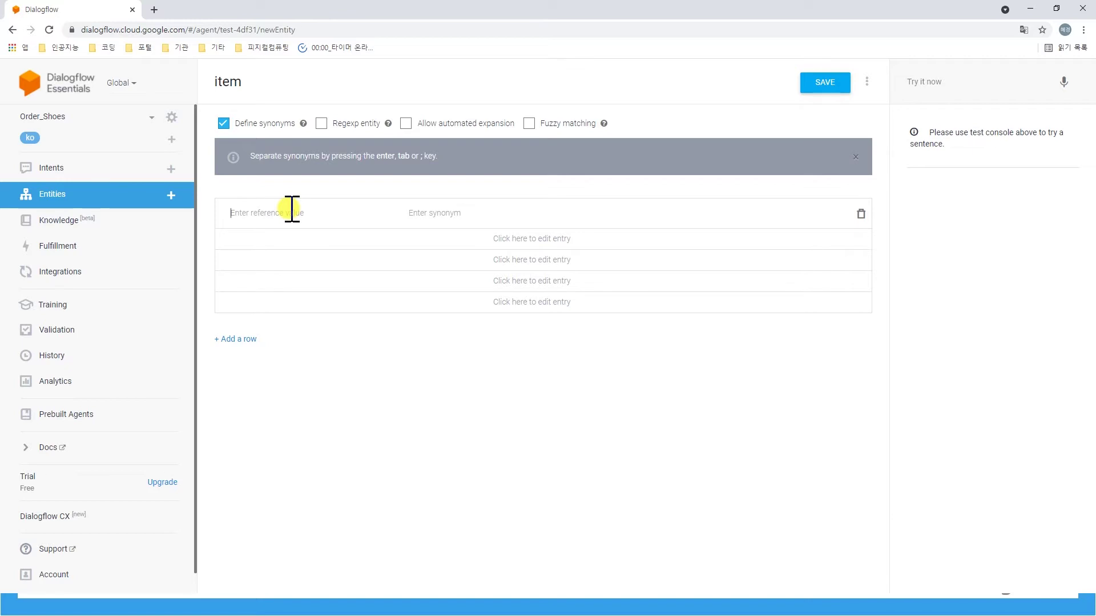
type("운동화")
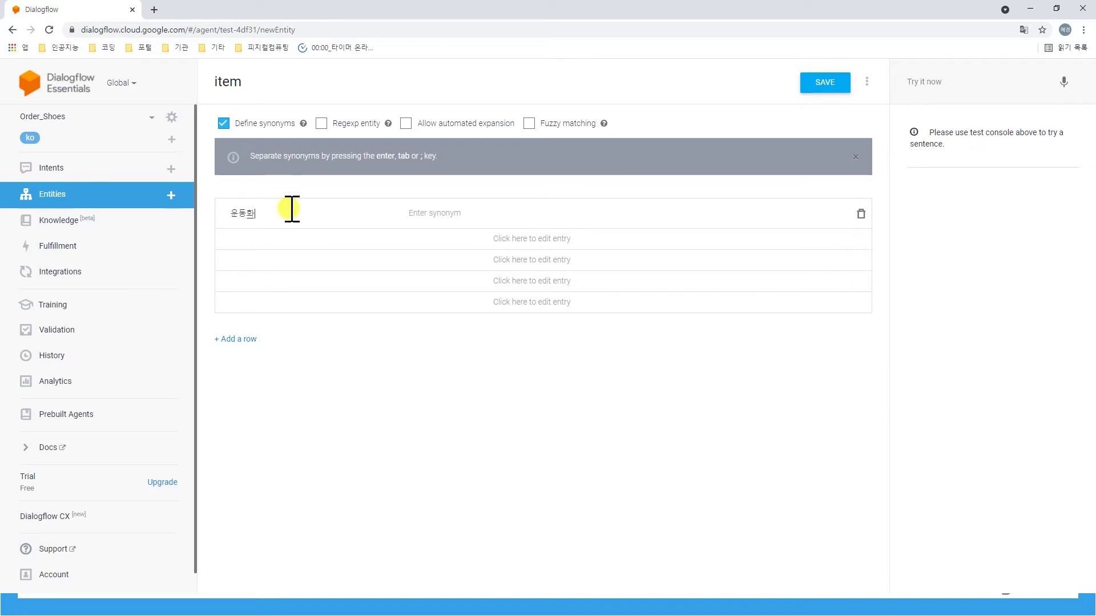
key("Tab")
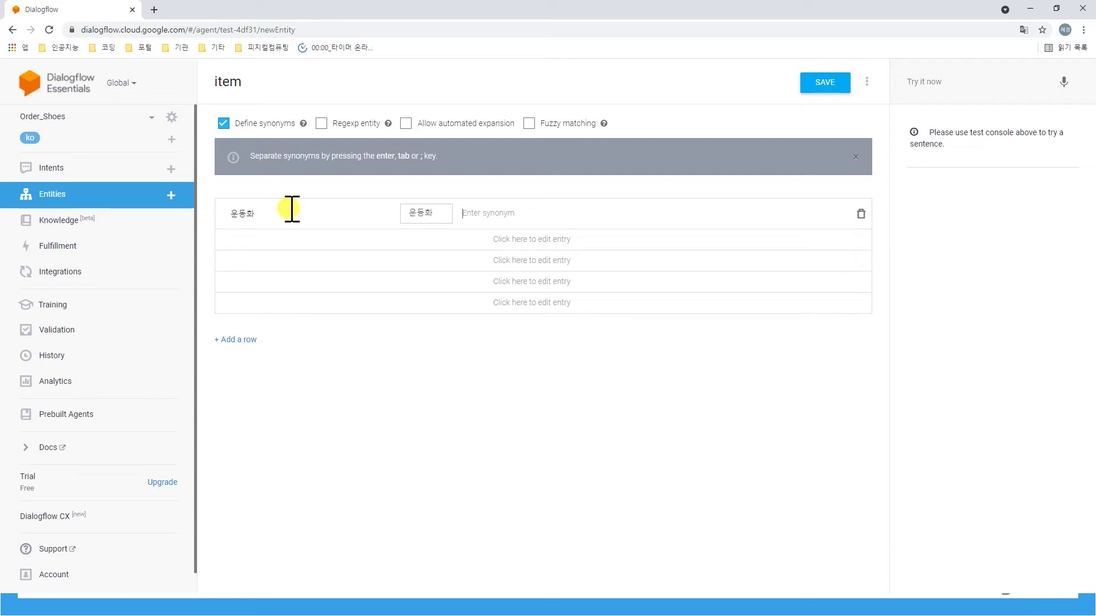
key("Return")
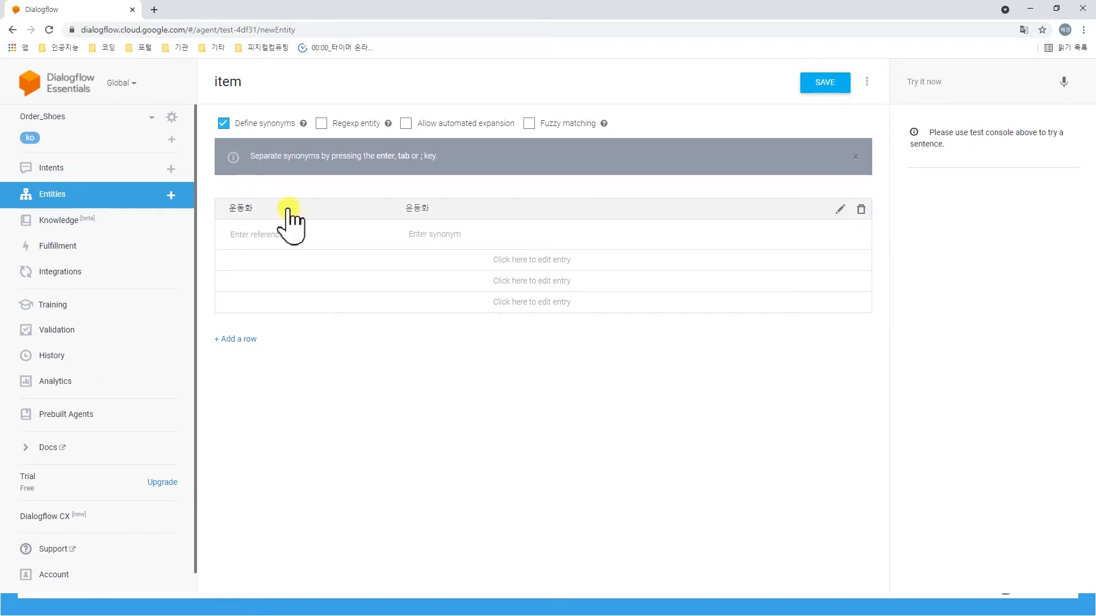
Step: Add the entries 구두, 슬리퍼 and 부츠 with matching synonyms to the item entity and save it
type("구두")
key("Tab")
key("Return")
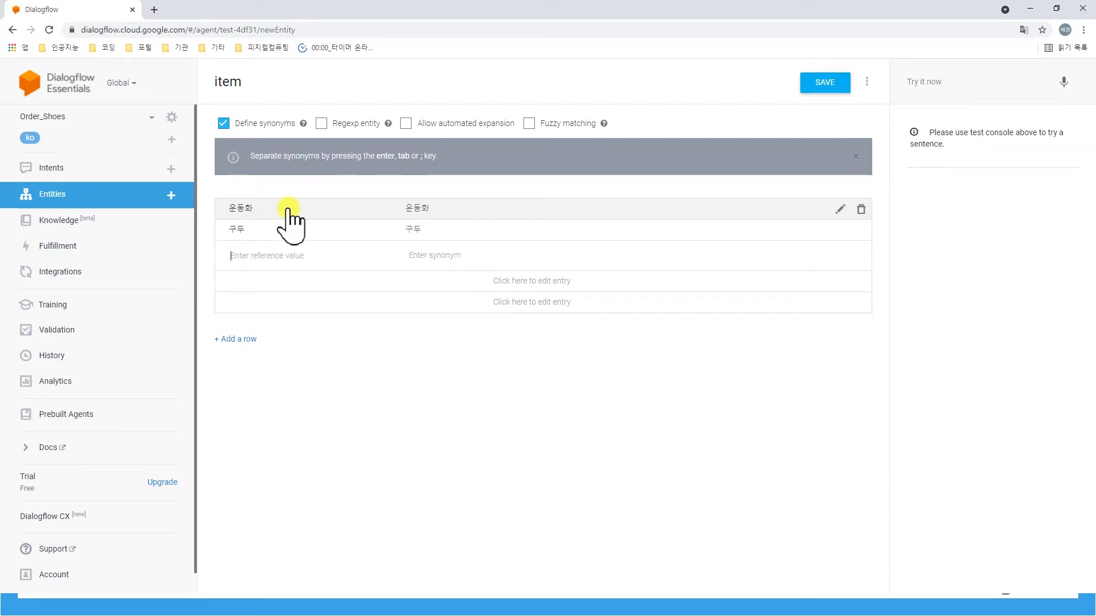
type("슬리")
type("ㅂ")
type("ㅓ")
key("Return")
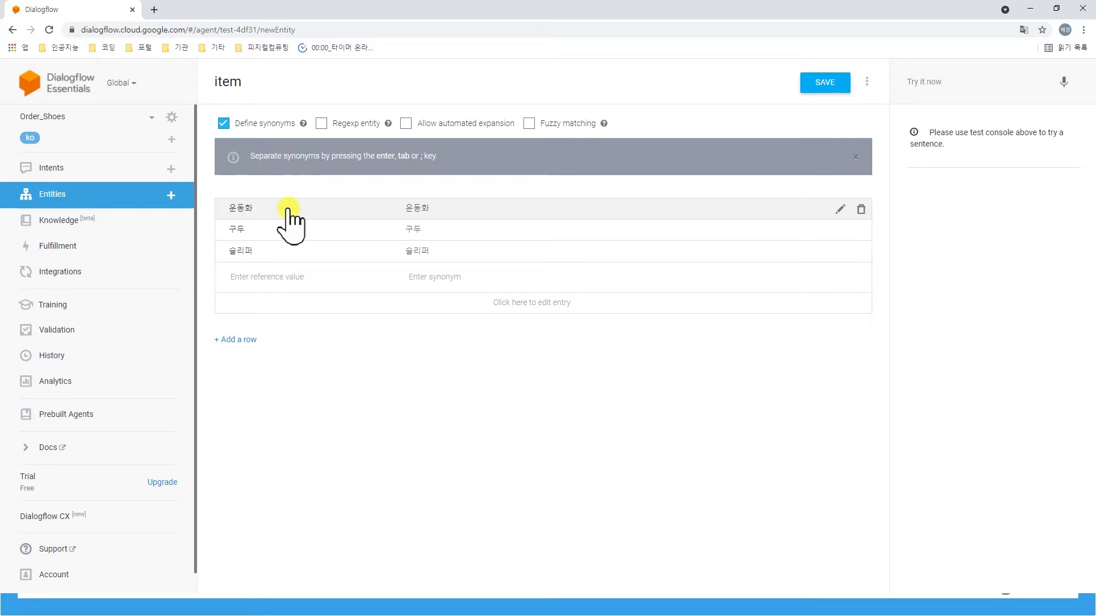
type("부츠")
key("Return")
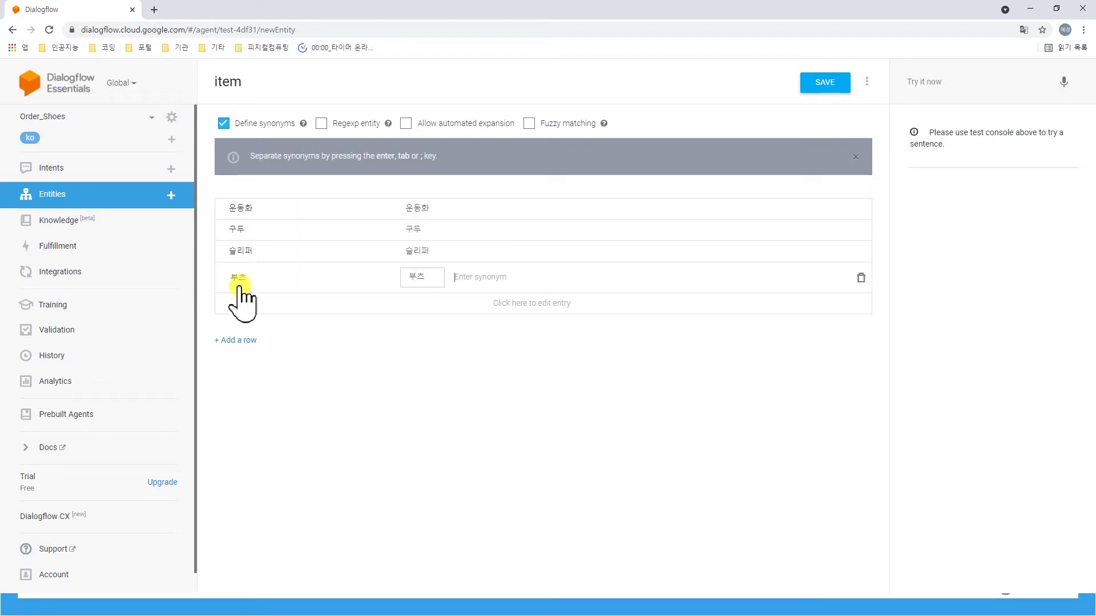
left_click(834, 84)
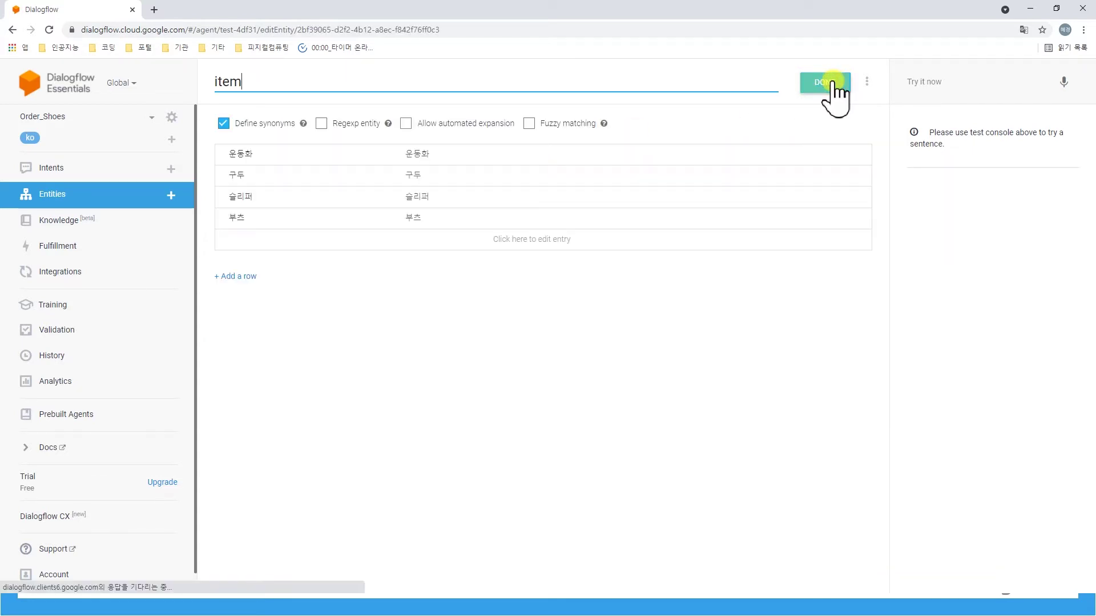
Step: Create a new entity named size
left_click(171, 196)
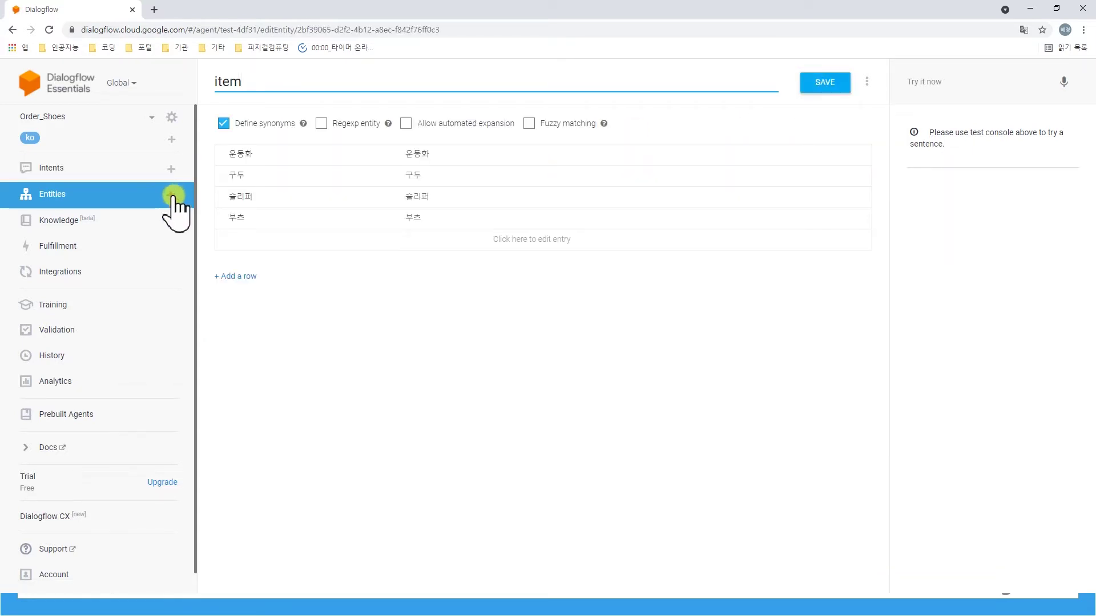
left_click(256, 90)
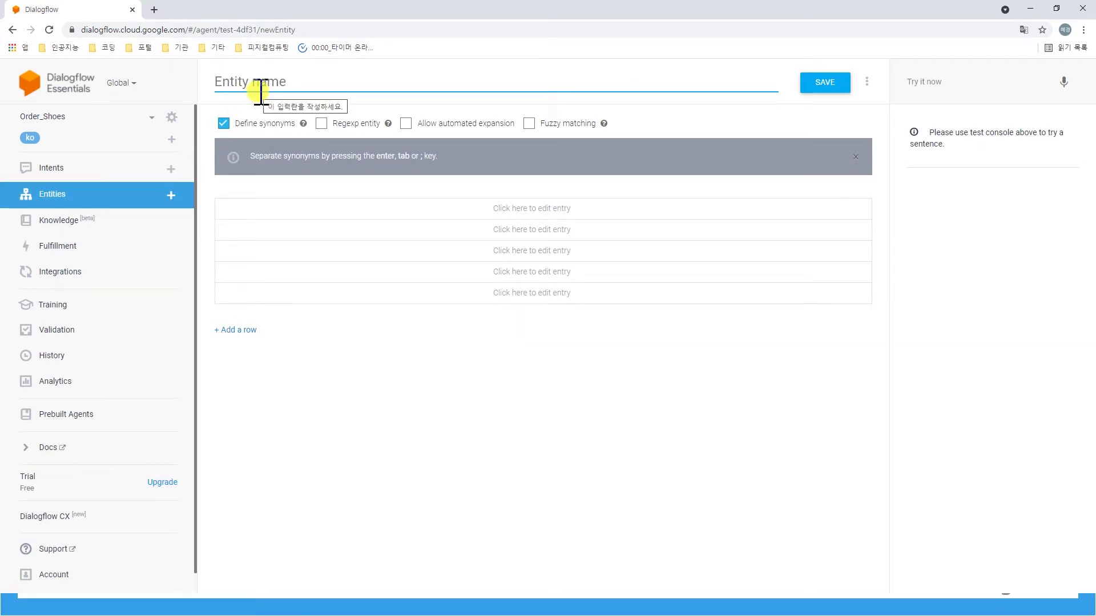
type("size")
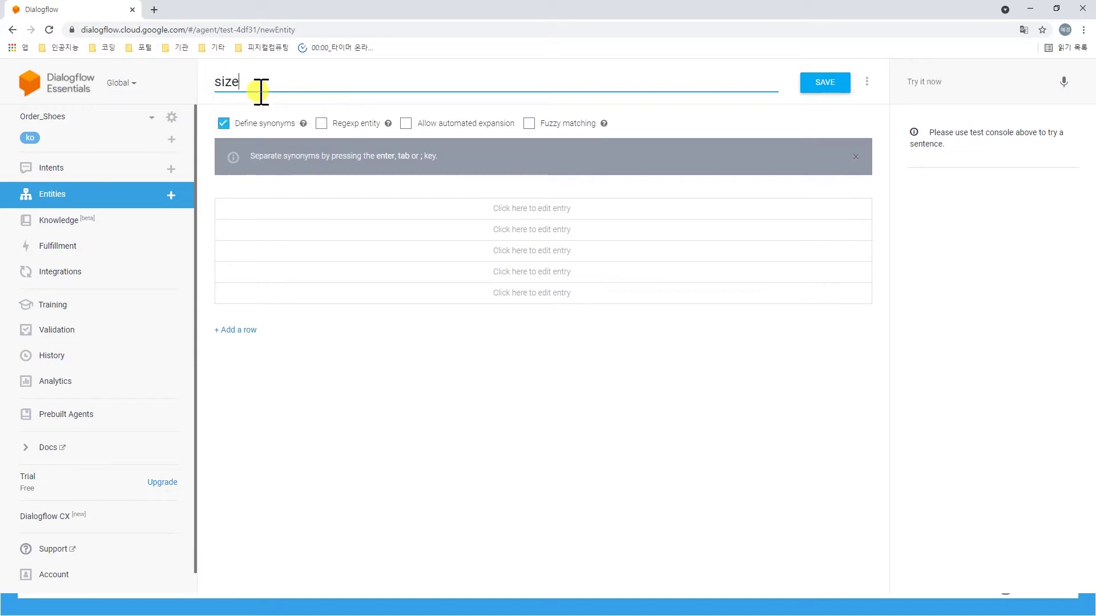
Step: Add the entries 235, 240, 245, 250, 255, 260, 265 and 270 with matching synonyms to the size entity and save it
left_click(263, 209)
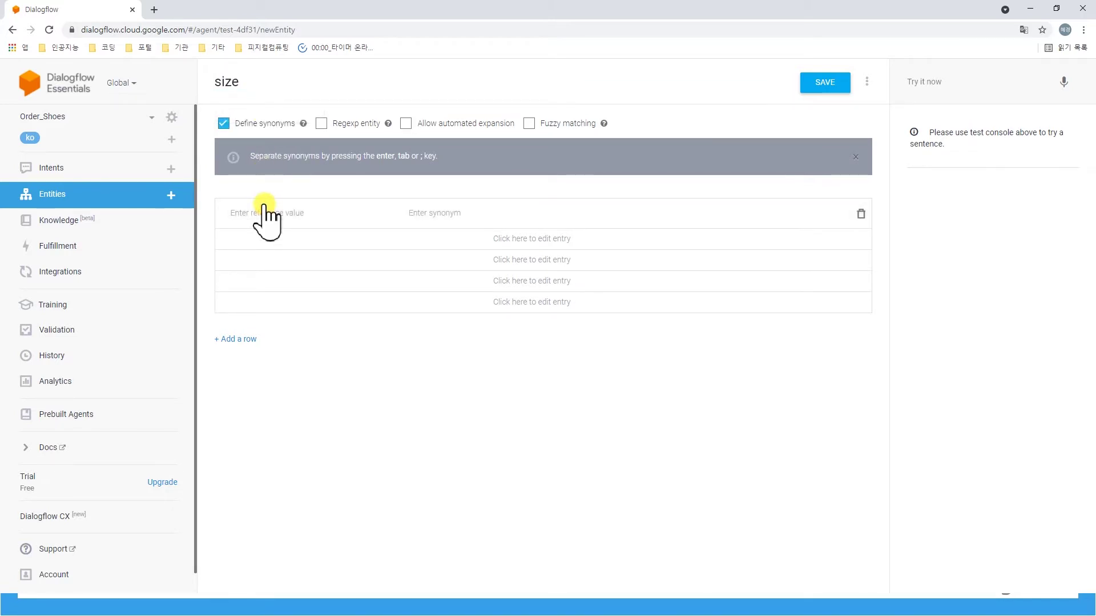
left_click(264, 212)
type("235")
key("Return")
key("Return")
type("240")
key("Return")
key("Return")
type("270")
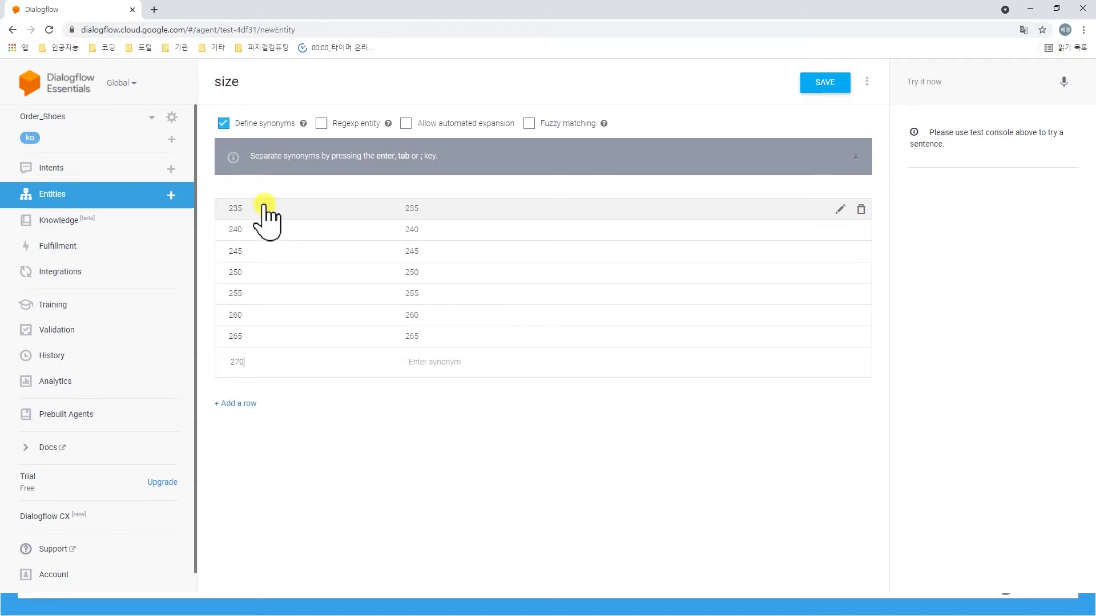
key("Return")
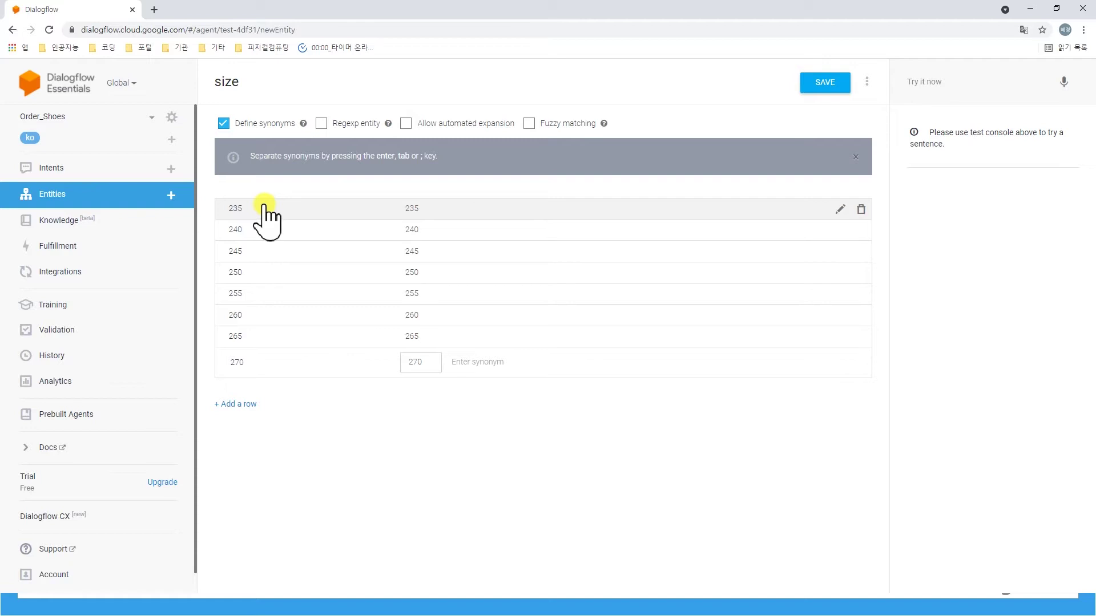
left_click(837, 83)
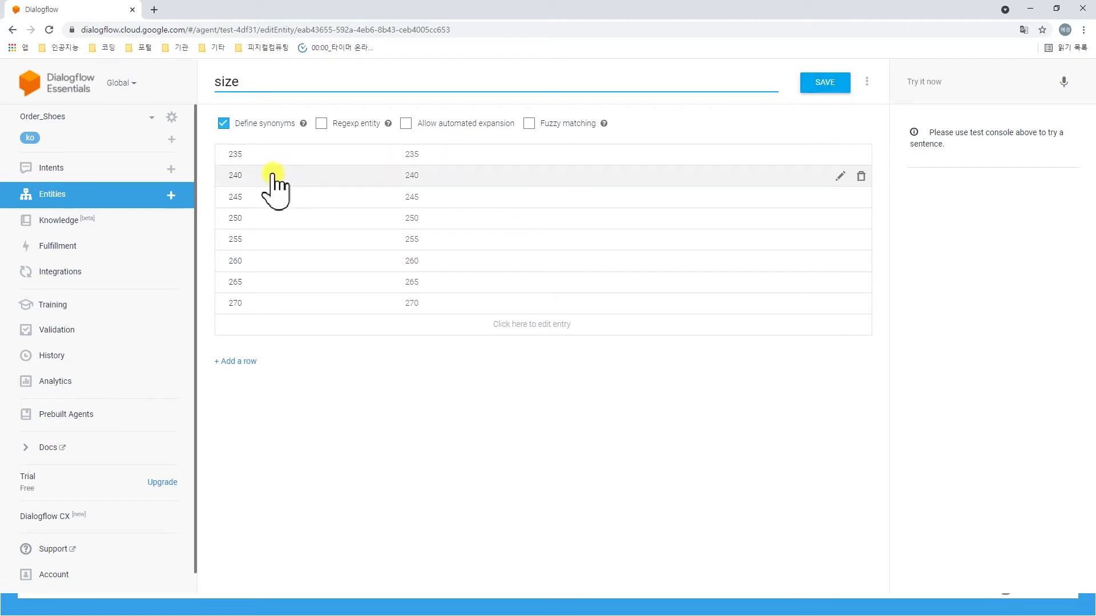
Step: Create a new entity named color and add 빨강 as its first entry with the synonym 빨강
left_click(172, 195)
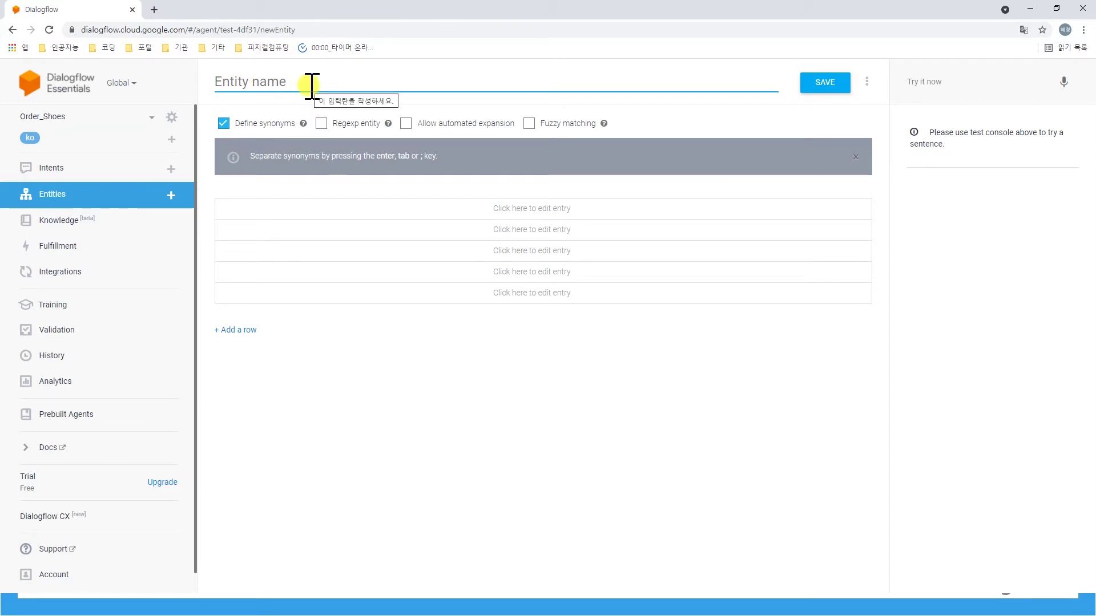
type("color")
left_click(313, 208)
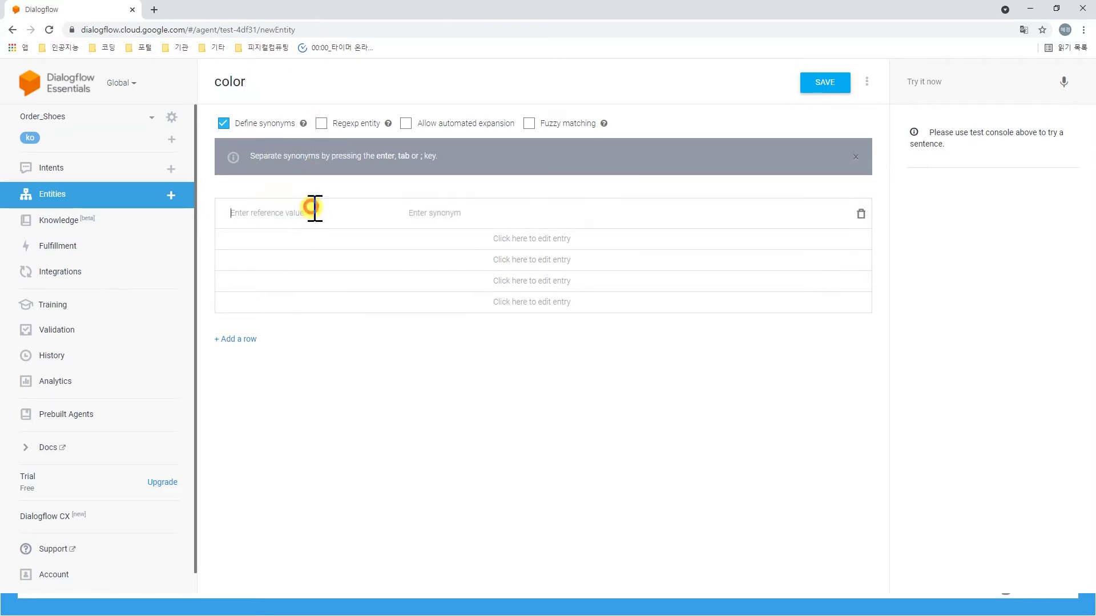
type("ㅃ")
key("Tab")
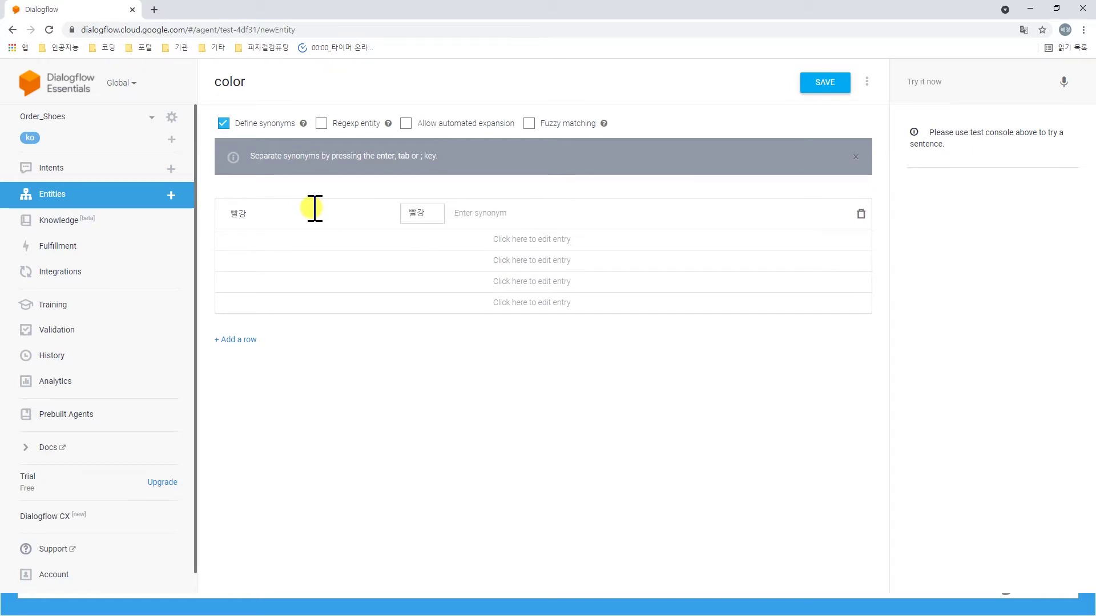
Step: Add the entries 노랑, 파랑, 초록, 보라, 브라운, 검정 and 하양 with matching synonyms to the color entity and save it
key("Tab")
type("노랑")
key("Tab")
key("Tab")
type("파")
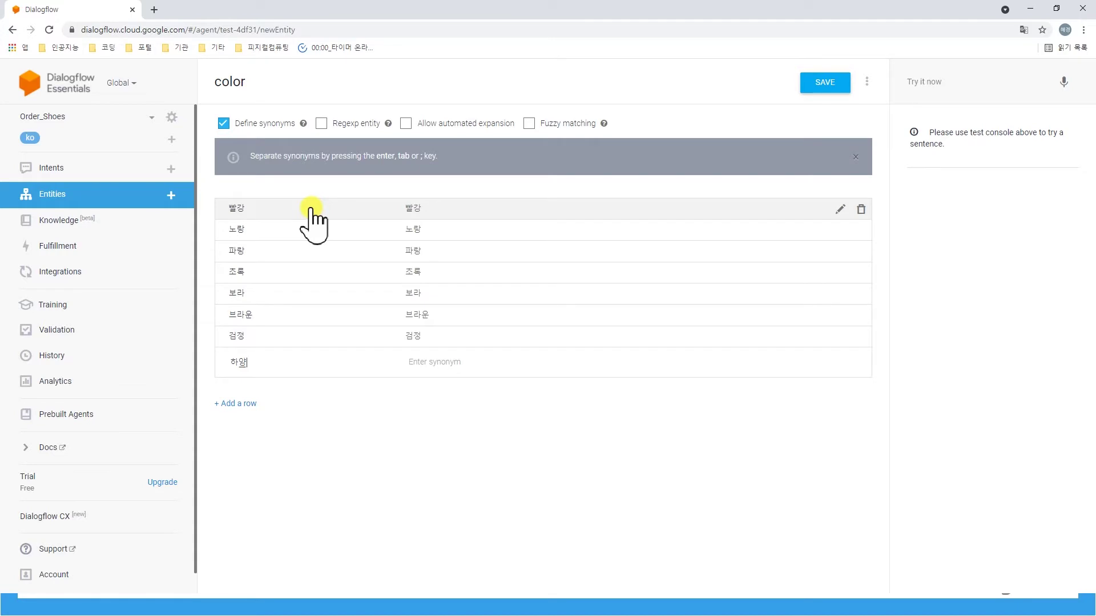
key("Tab")
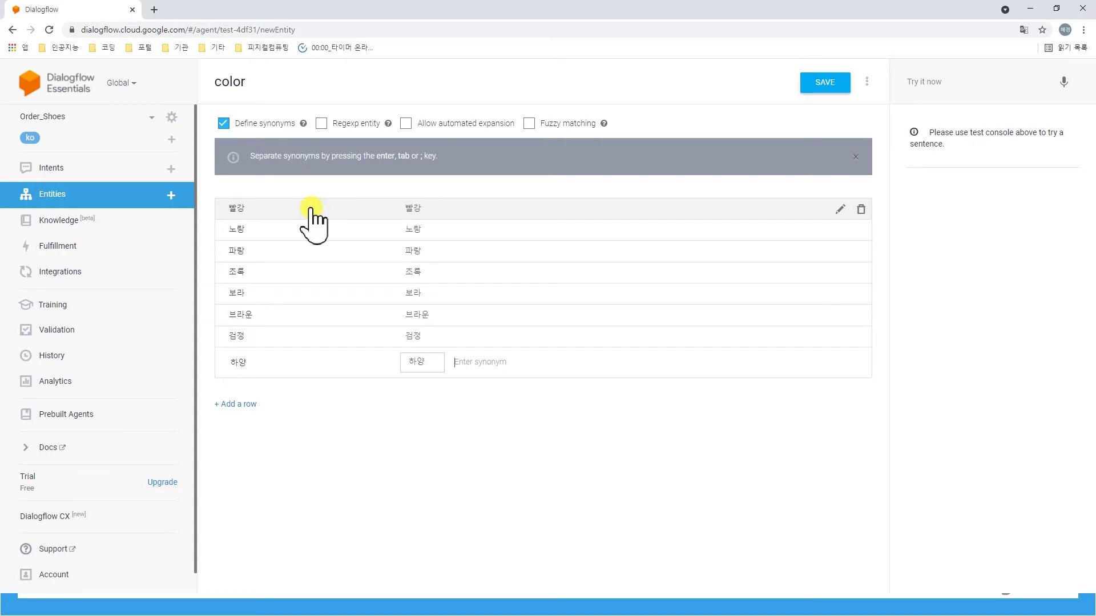
left_click(825, 83)
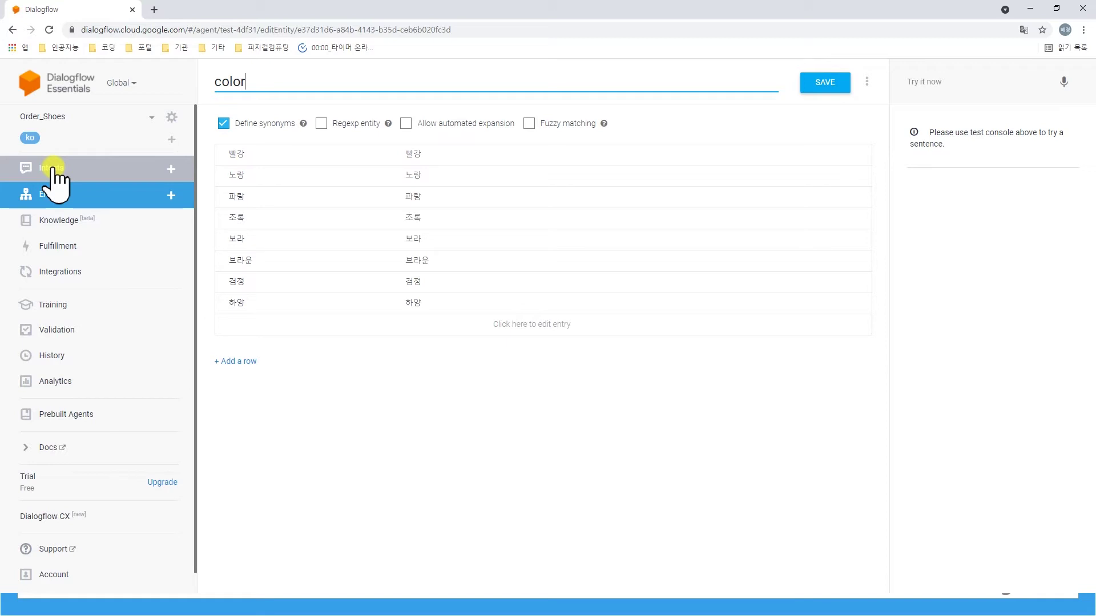
Step: Create a new intent named Order and add the training phrase "신발 주문"
left_click(172, 169)
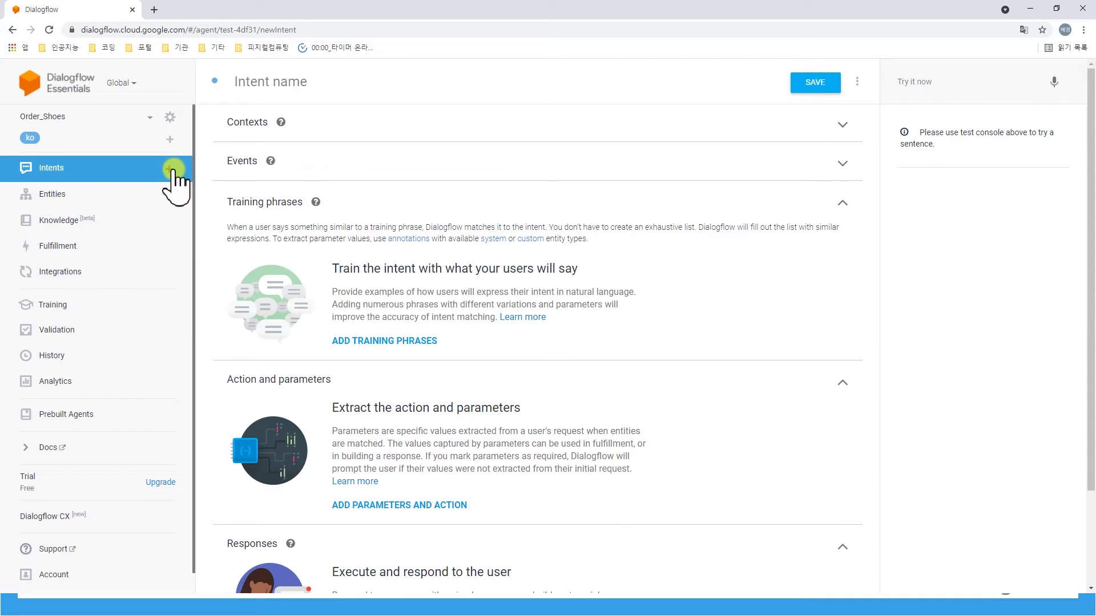
left_click(272, 83)
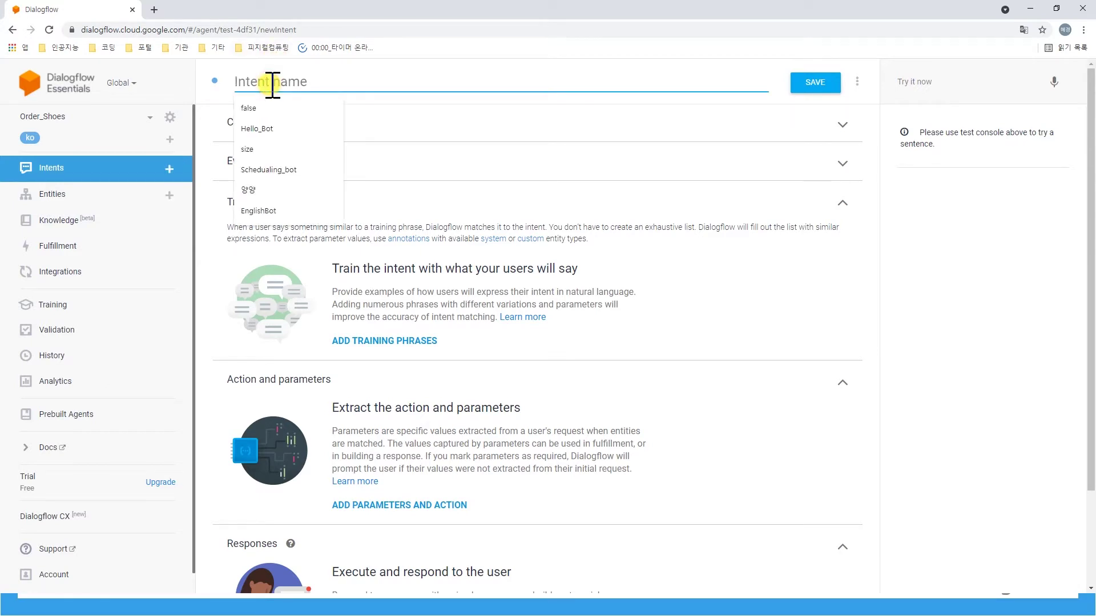
type("Order")
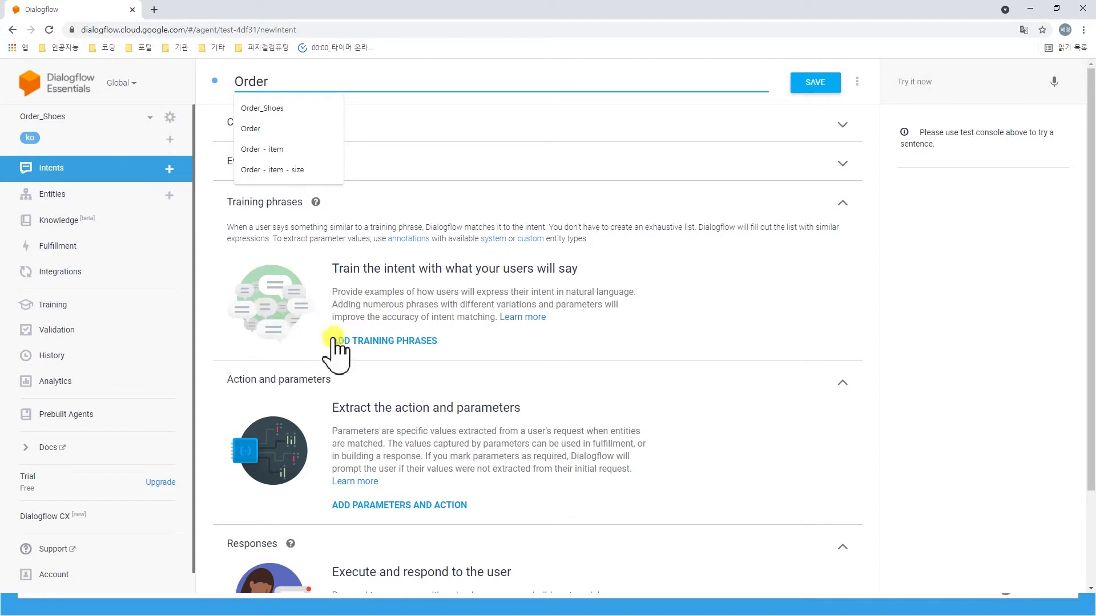
left_click(415, 342)
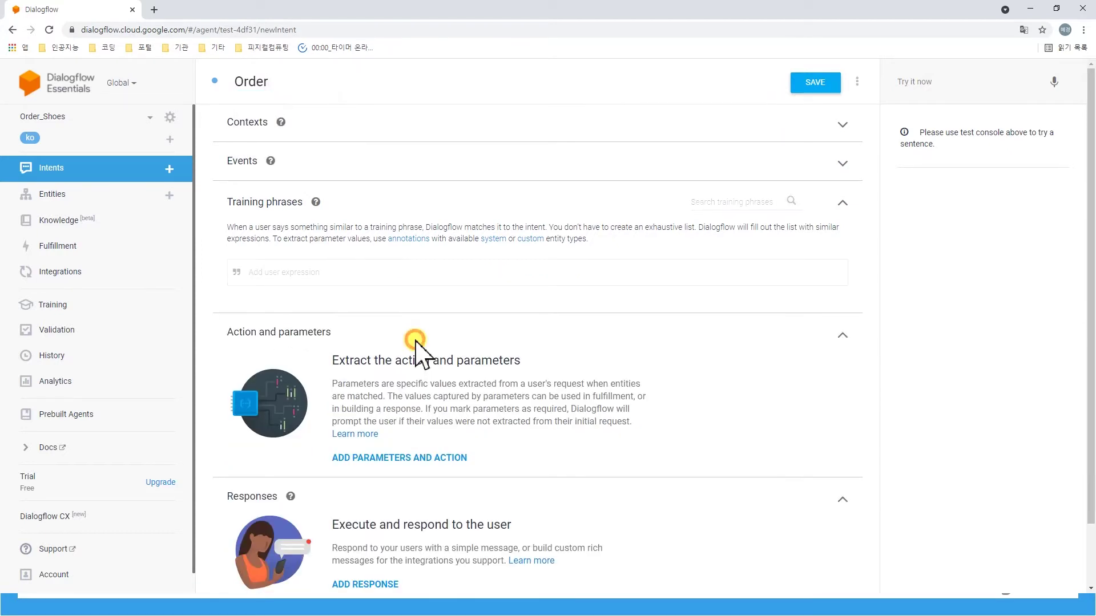
left_click(370, 274)
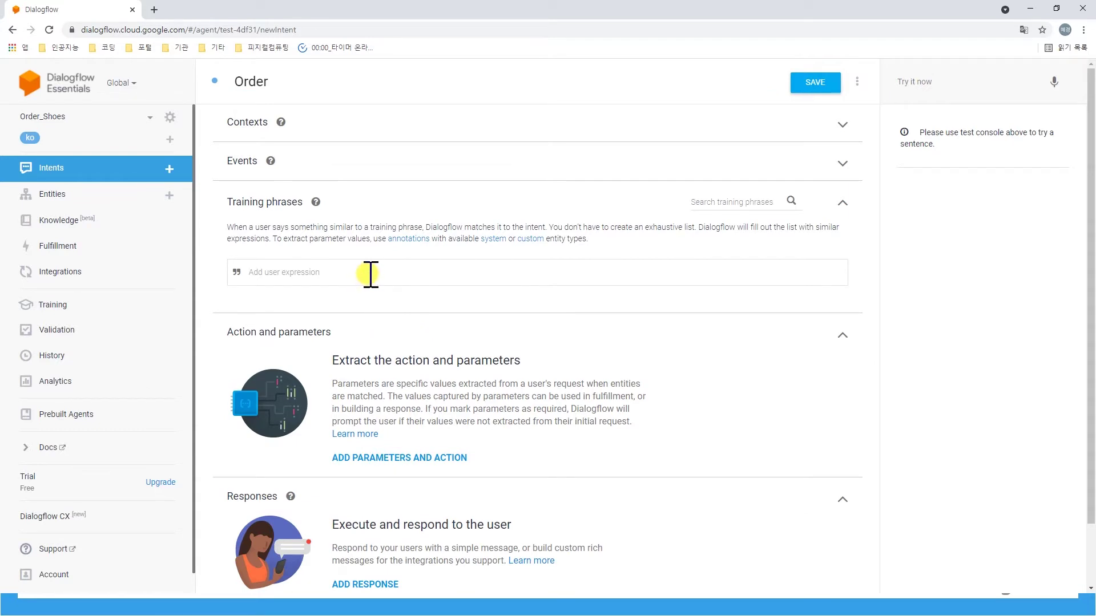
type("신발 주문")
key("Return")
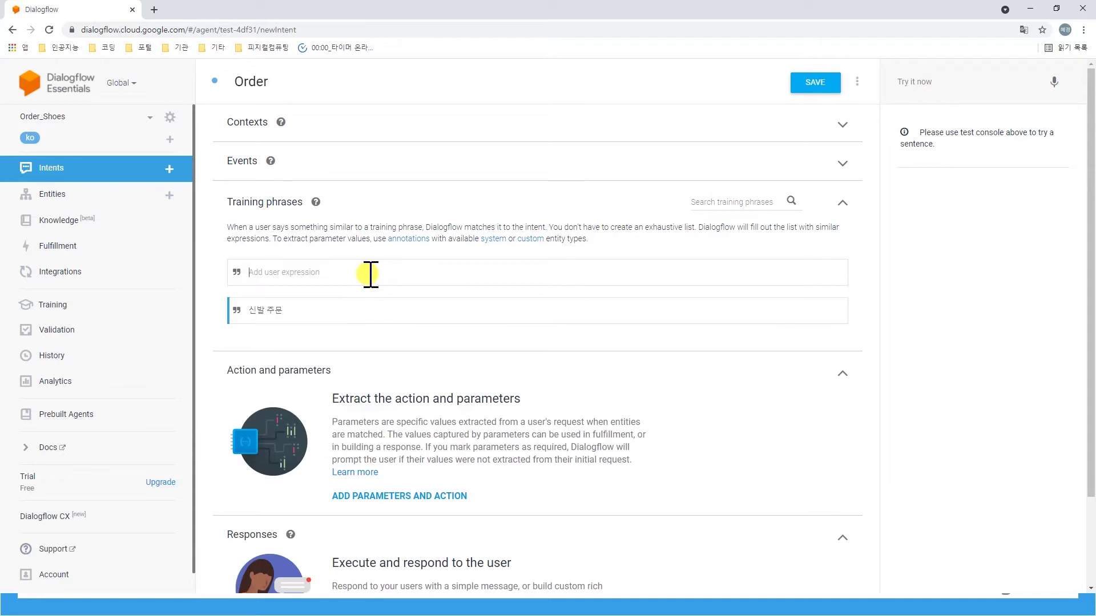
Step: Add the training phrases "신발주문이요" and "신발을 사고 싶어요" to the Order intent
type("신발")
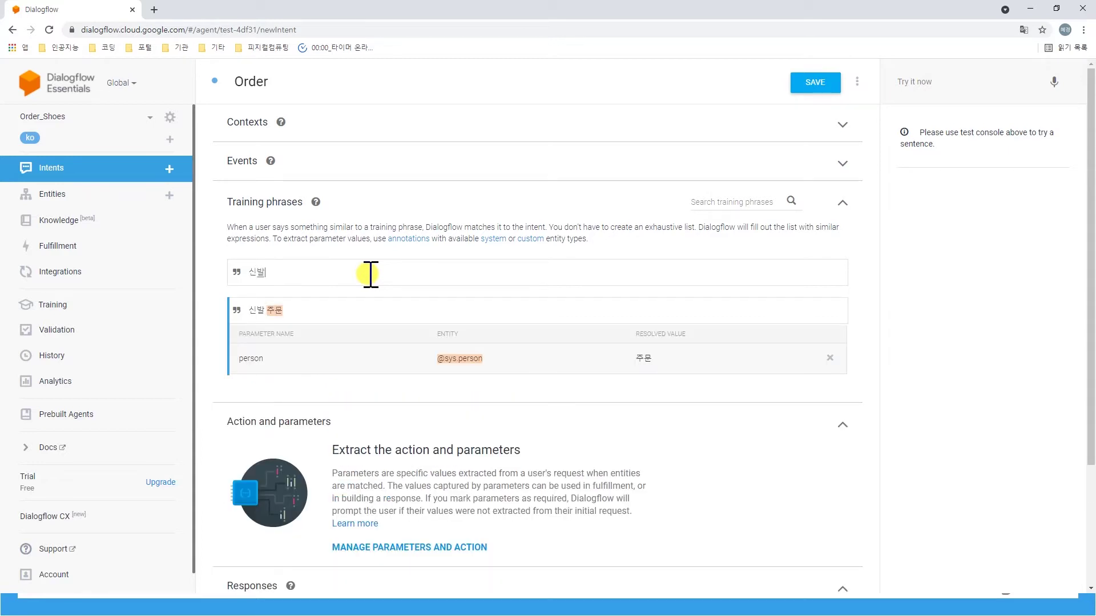
type("주문이요")
key("Return")
type("스")
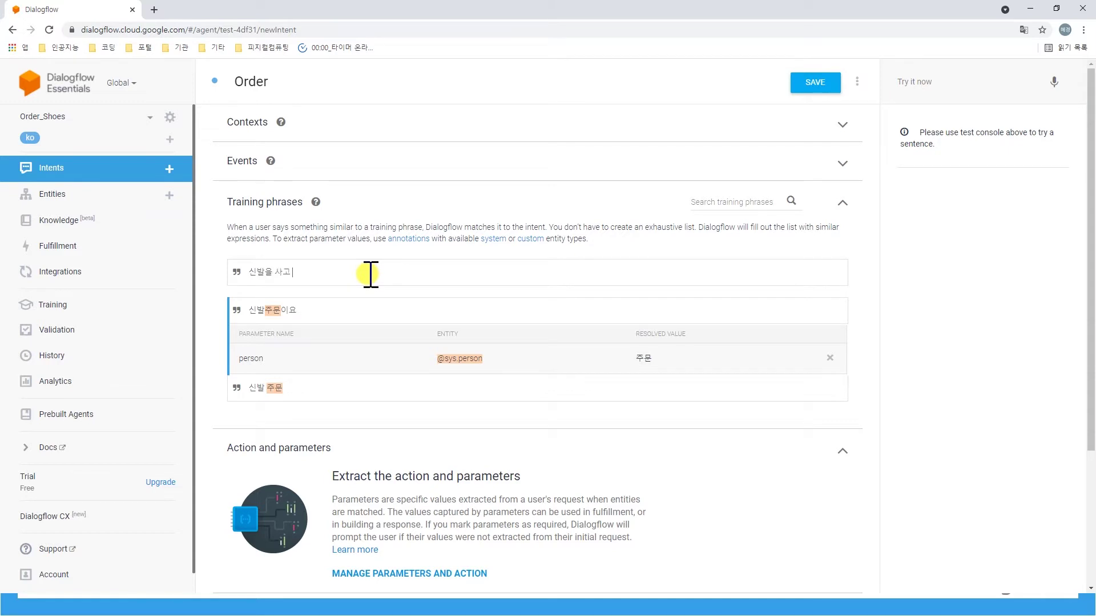
key("Return")
Step: Add the training phrases "신발이요", "신발을 주문하려구요" and "270 사이즈의 빨강 운동화를 사려구요" to the Order intent
type("신ㅂ")
key("Return")
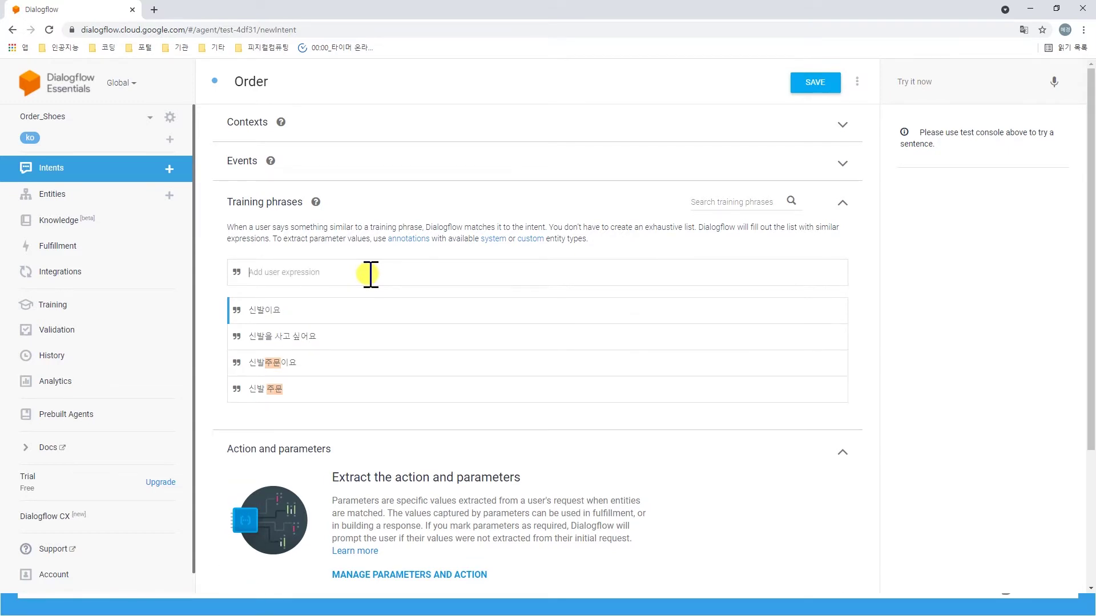
type("시")
key("Return")
type("270 사이즈의 빨강 운동화를 사려구요")
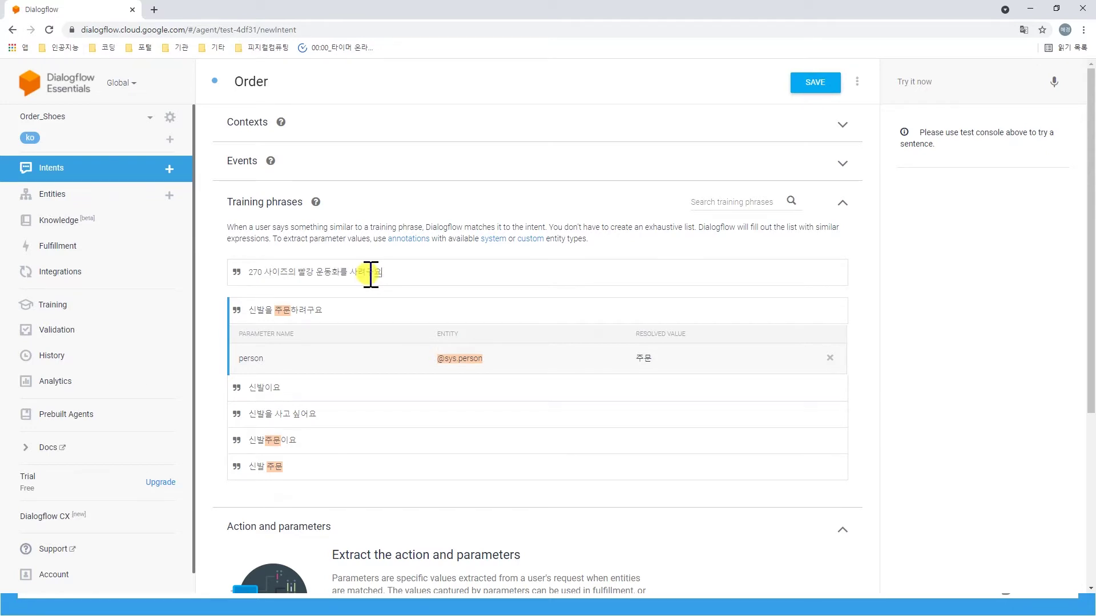
key("Return")
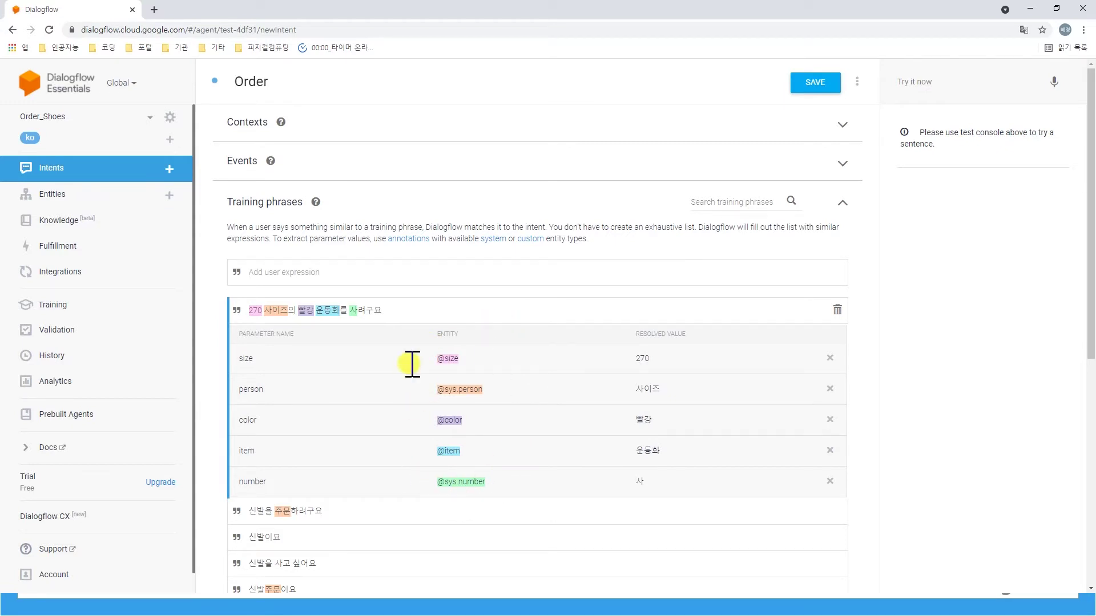
Step: Delete the person and number parameters from the Order intent's action and parameters
scroll(412, 364, "down", 7)
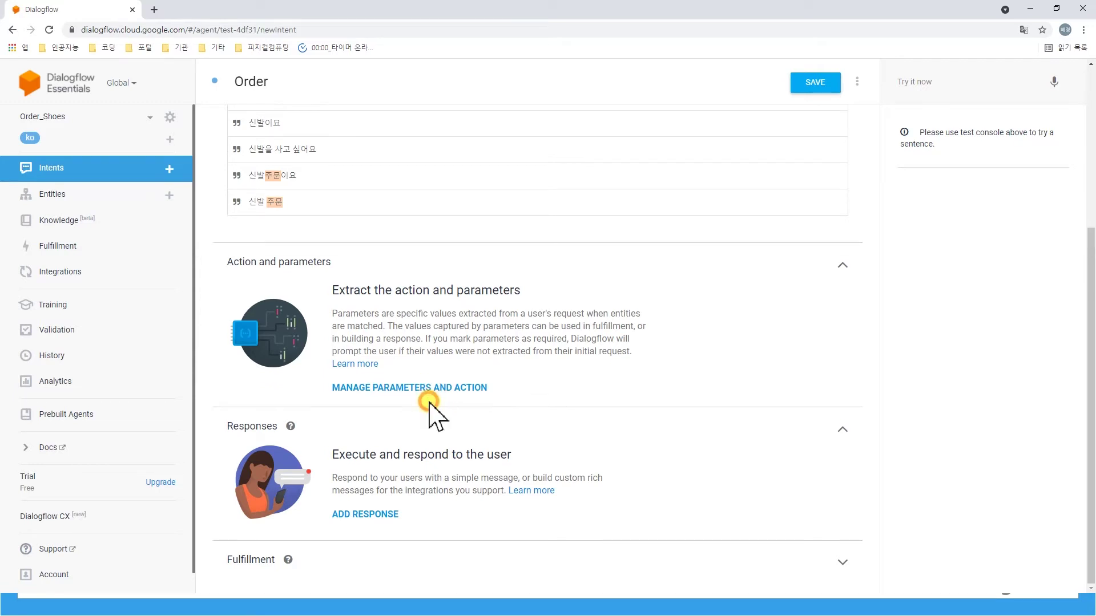
left_click(427, 388)
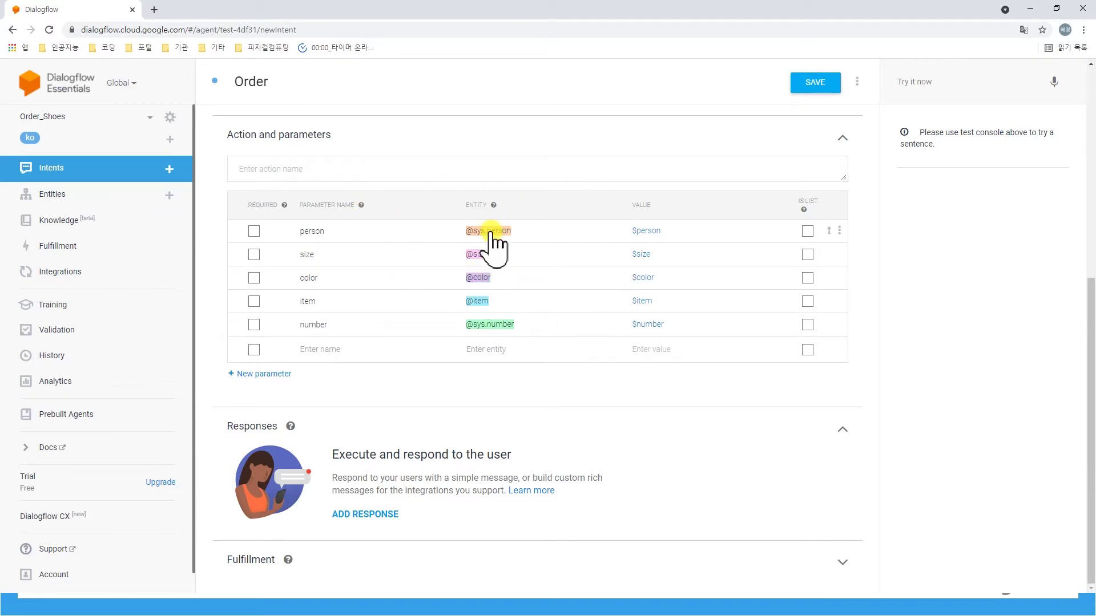
left_click(839, 230)
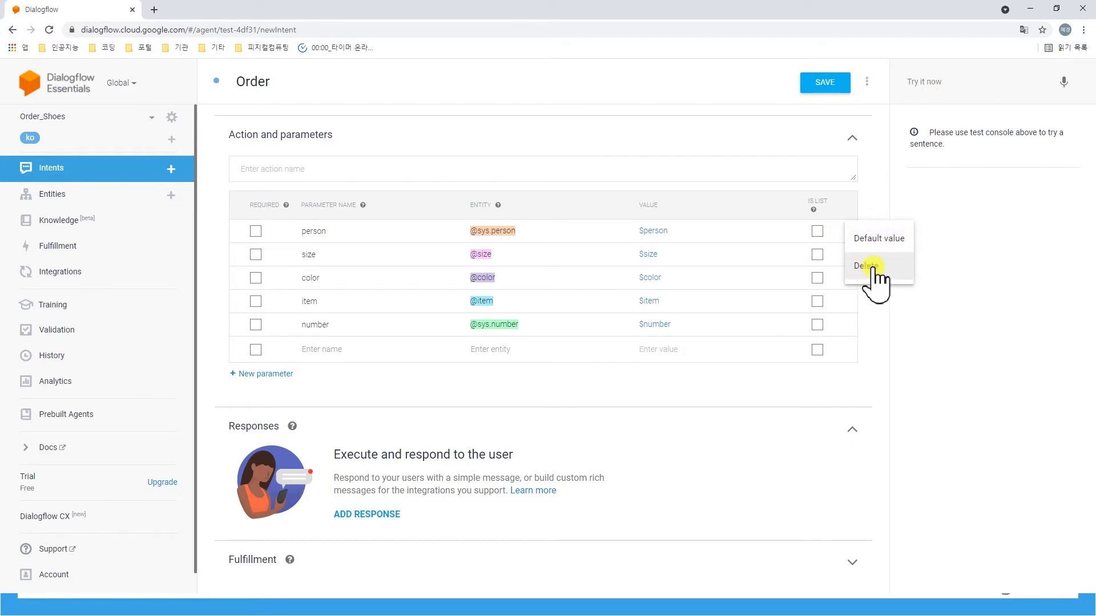
left_click(866, 266)
left_click(656, 368)
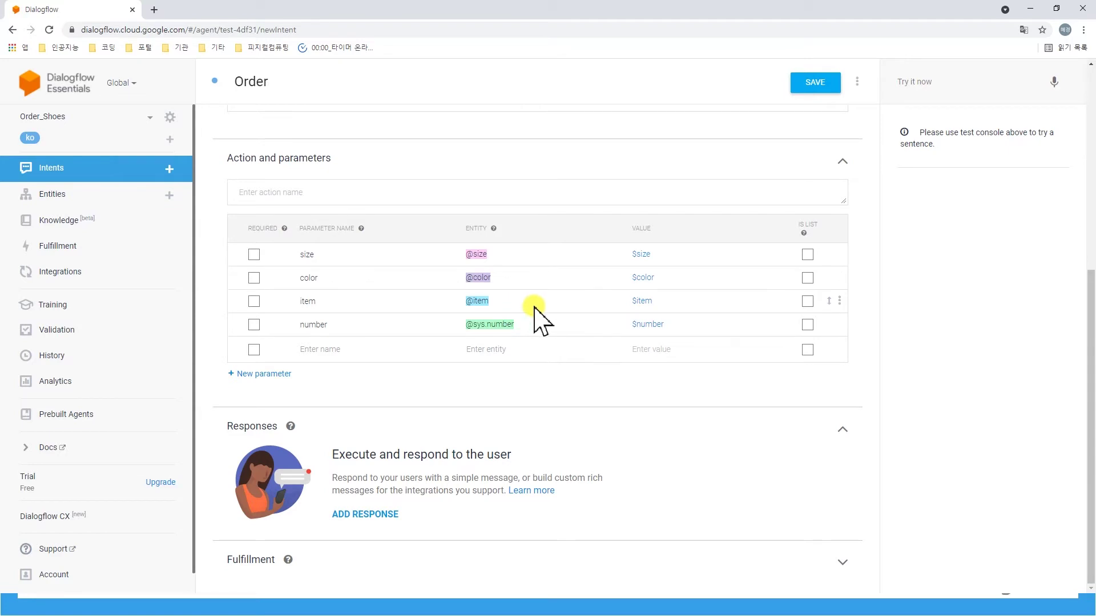
left_click(840, 324)
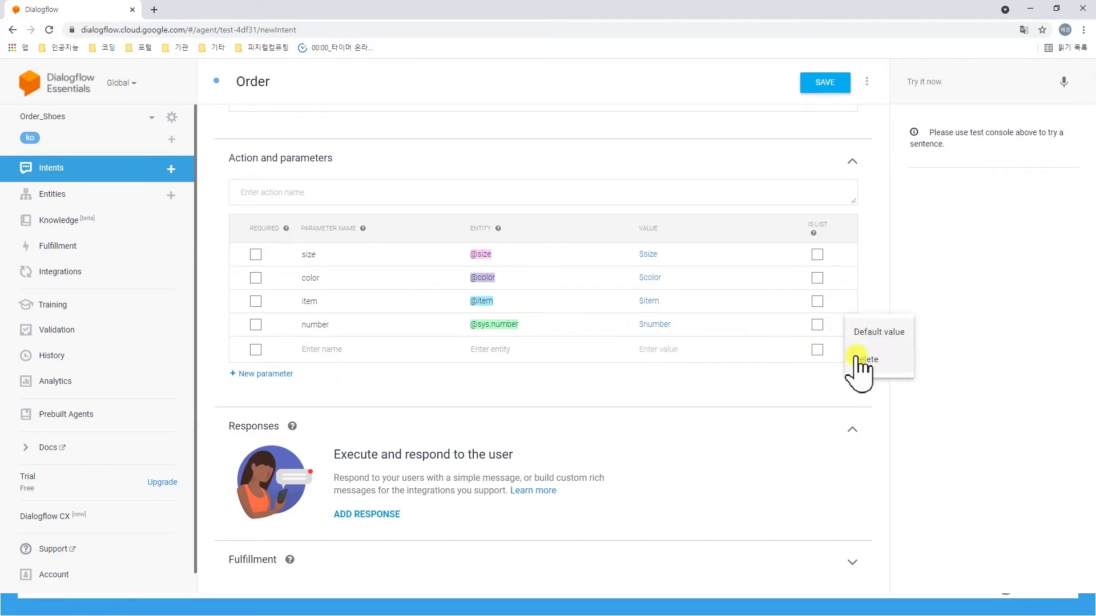
left_click(856, 366)
left_click(682, 370)
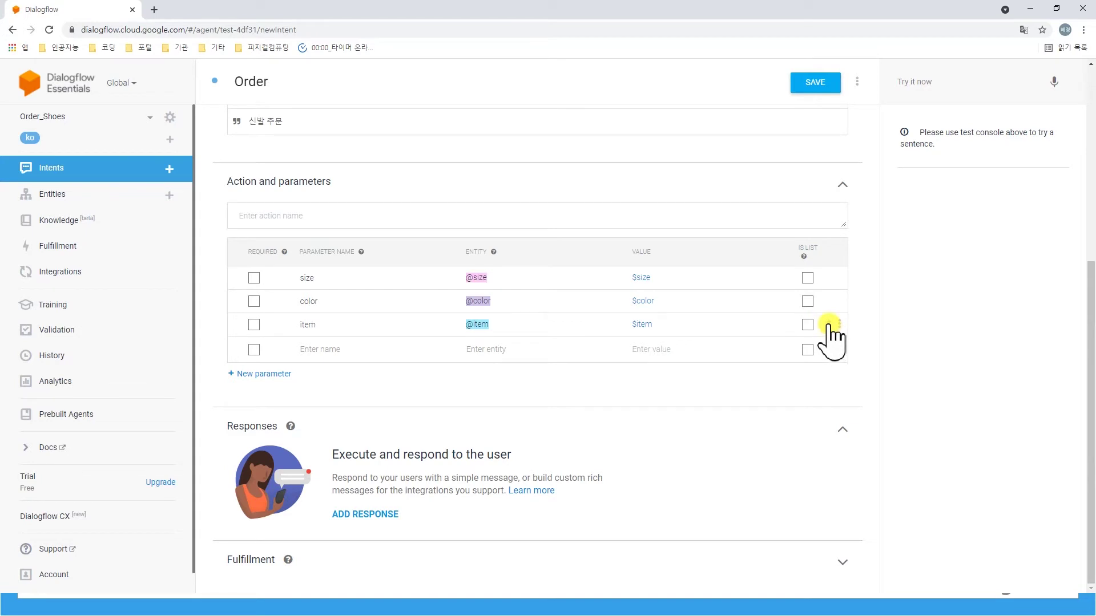
Step: Move the item parameter above size and mark item, size and color as required
left_click_drag(828, 324, 832, 282)
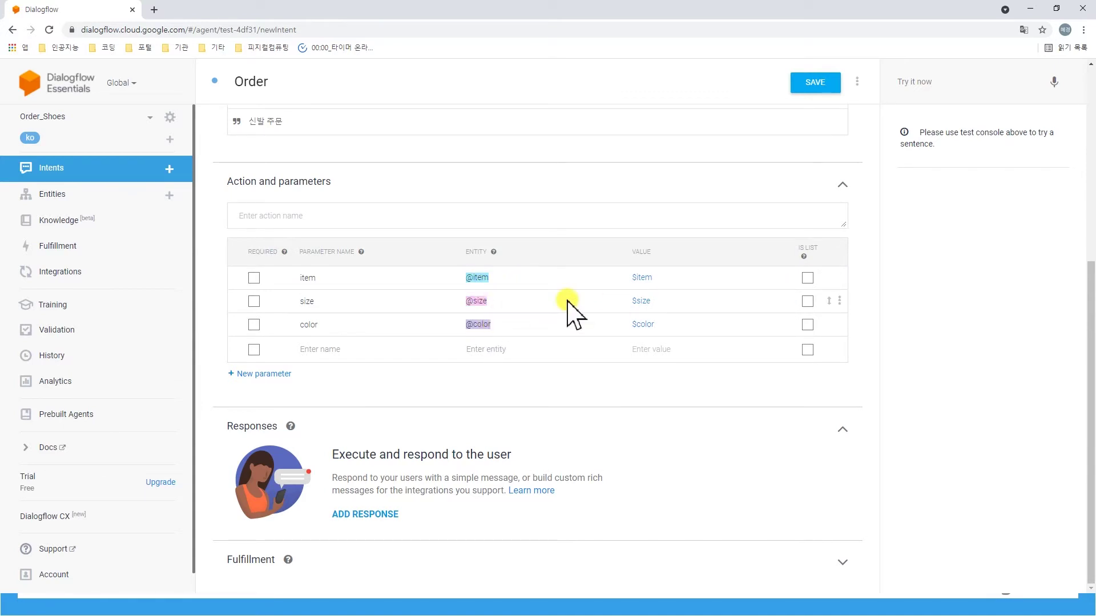
left_click(254, 278)
left_click(254, 301)
left_click(254, 324)
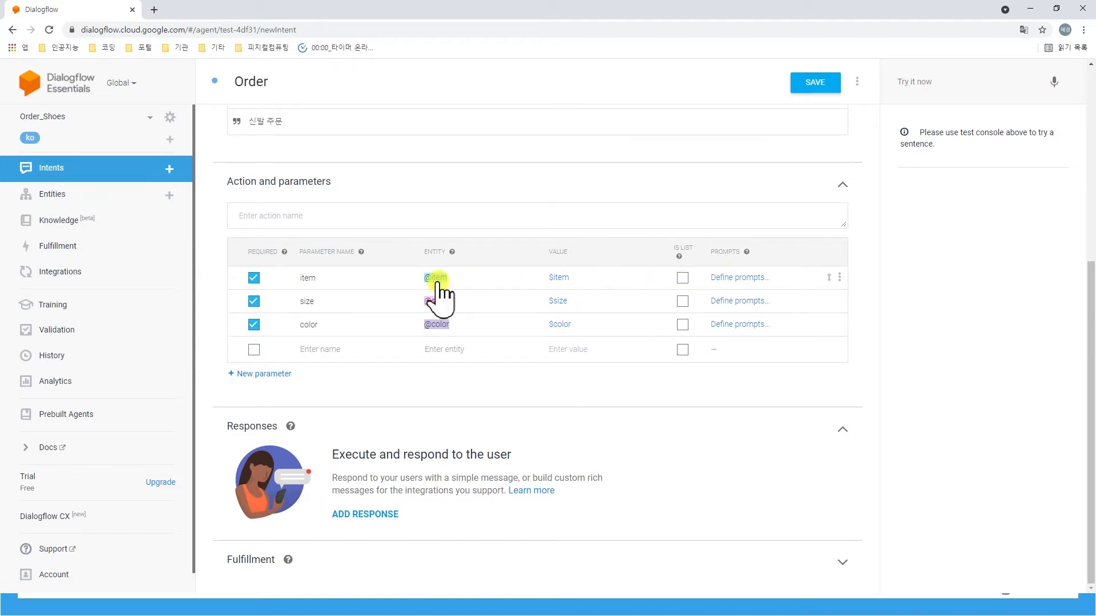
Step: Define the item parameter's prompt as "주문하시려는 제품을 선택해 주세요(운동화,구두, 부츠, 슬리퍼)"
left_click(741, 278)
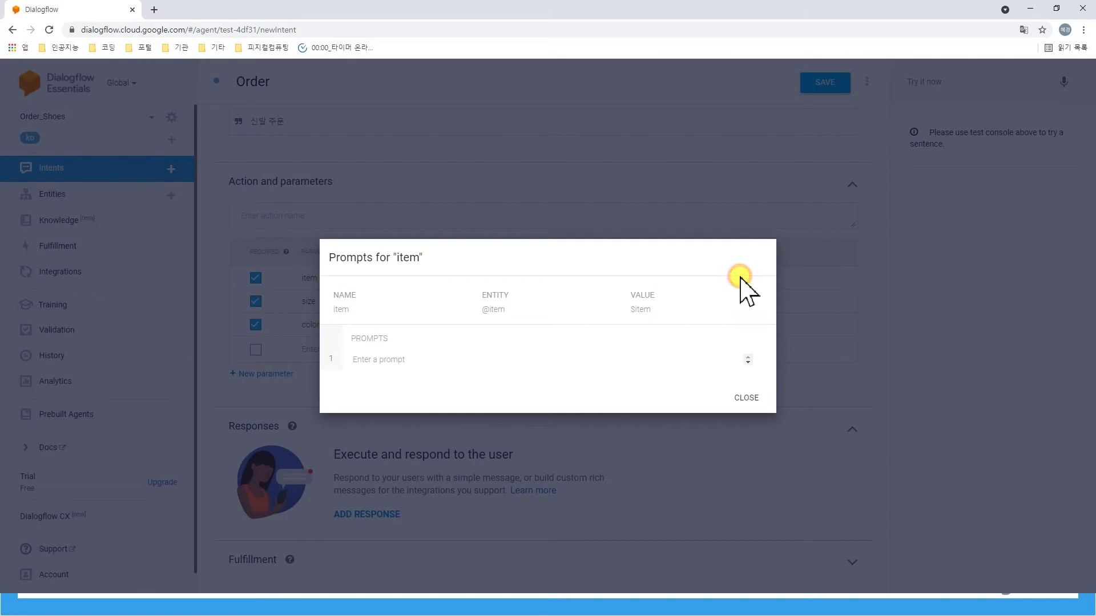
left_click(388, 359)
type("주문")
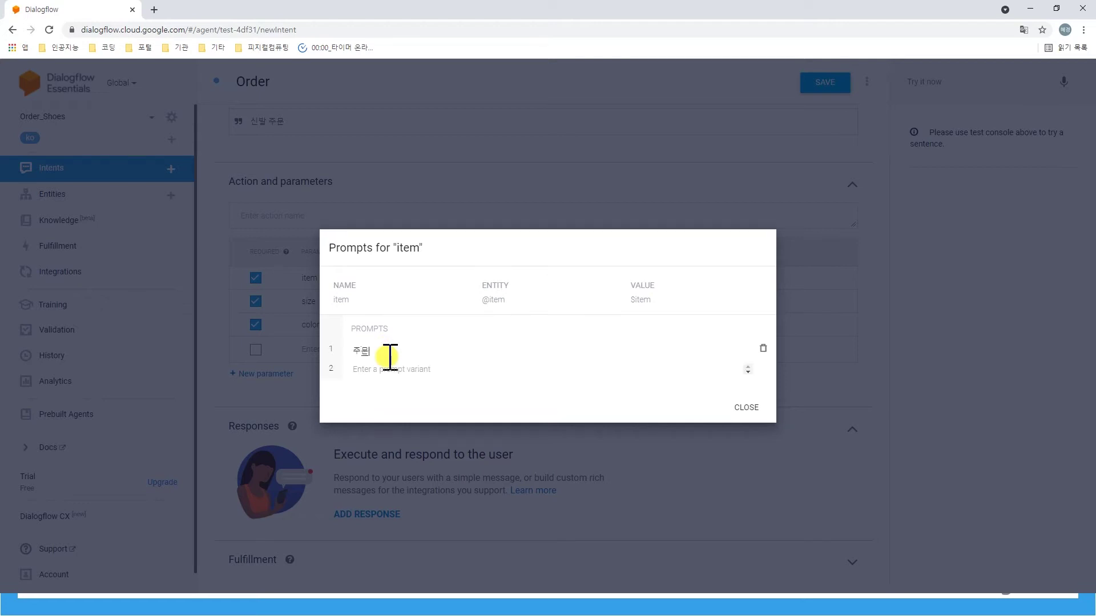
type("하시려는 지")
key("BackSpace")
type("제품을 선택ㅎ")
type("ㅐ 주세요")
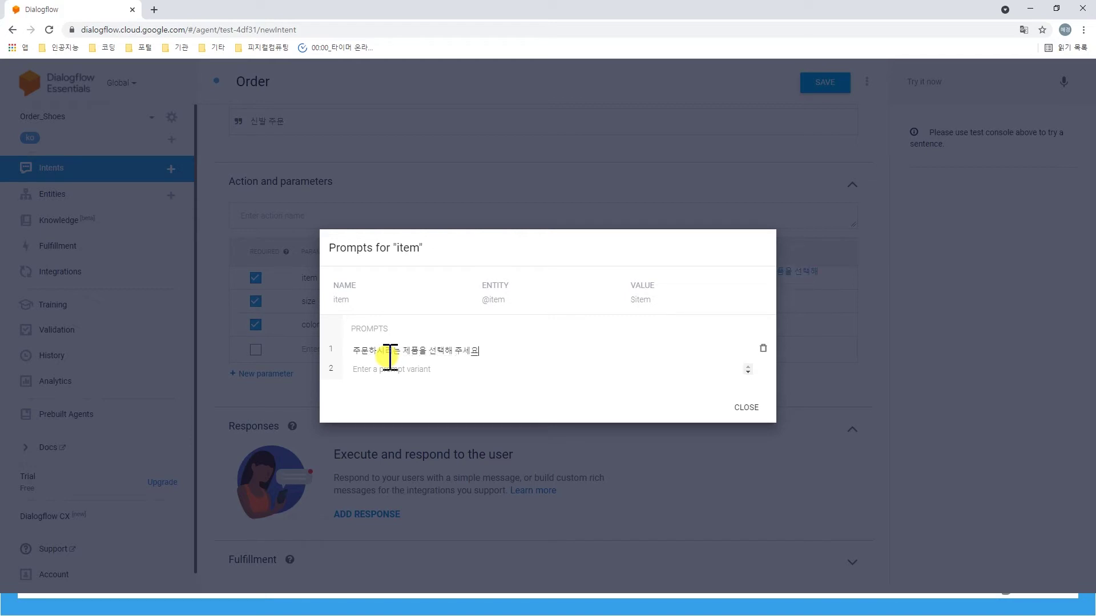
type("(운동화,구두")
type(", 부츠, ㅅ")
type("ㅡㄹ리퍼")
type(")")
left_click(746, 408)
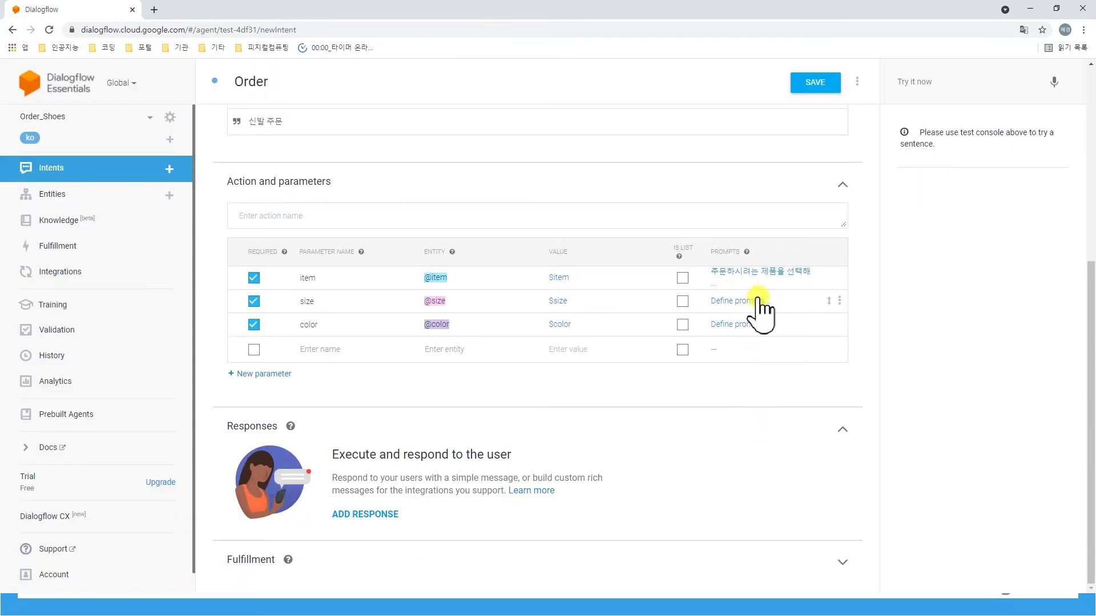
Step: Define the size parameter's prompt as "주문하시려는 사이즈를 알려 주세요"
left_click(750, 300)
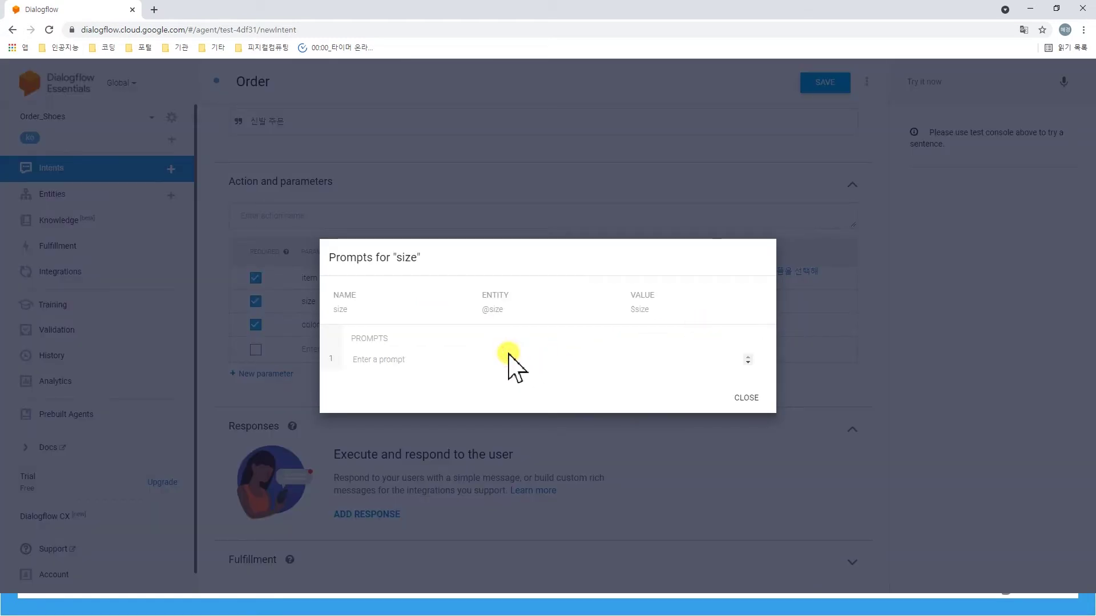
type("주문하시려는 사이즈를 알려 주세요")
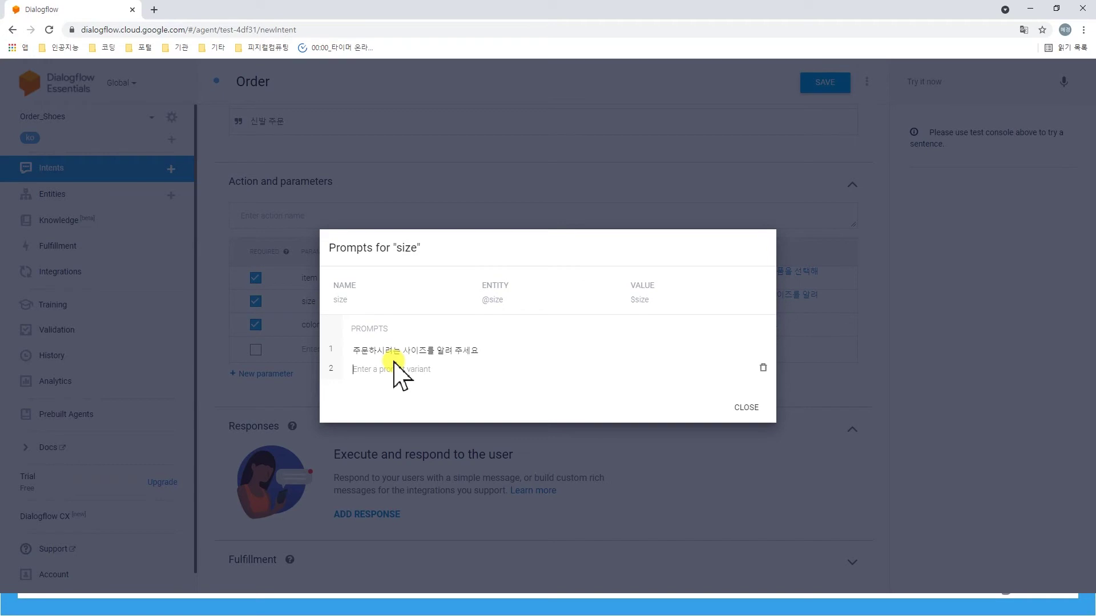
left_click(745, 408)
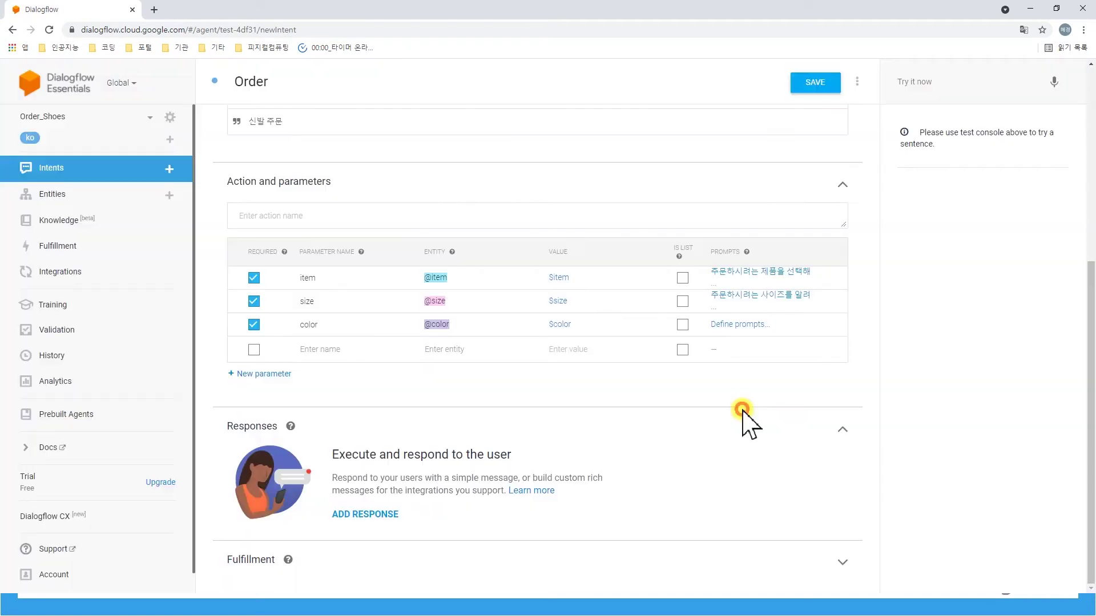
Step: Define the color parameter's prompt as "주문하시려는 상품의 색깔을 선택해 주세요", listing 빨강, 노랑, 파랑, 초록, 보라, 브라운, 검정 and 하양 in parentheses
left_click(746, 330)
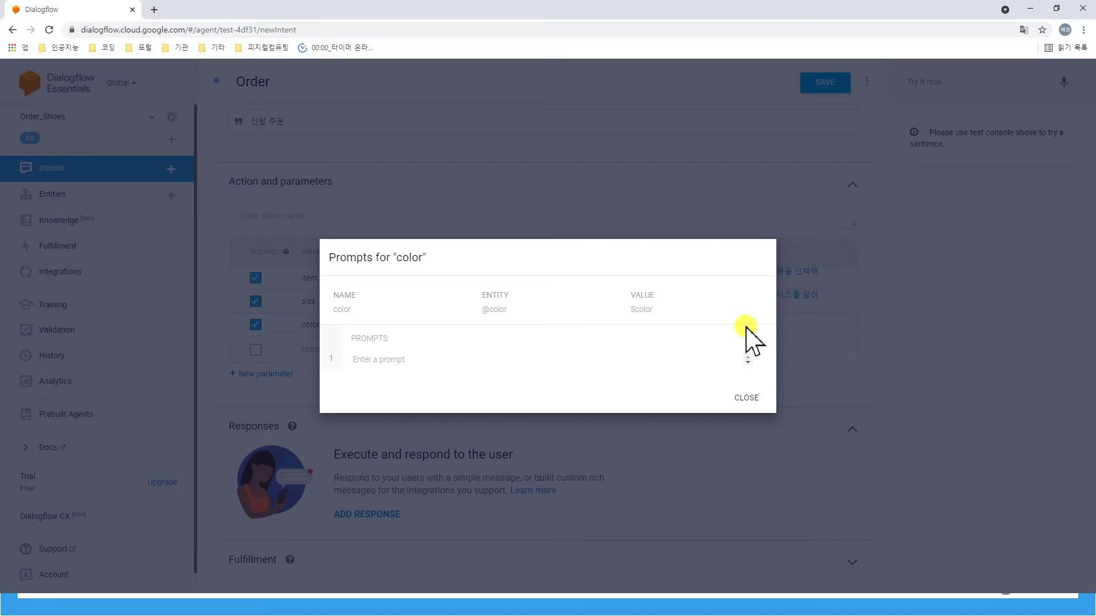
left_click(516, 359)
type("주문하시려는 상품")
type("의 ㅅ")
type("ㄱ")
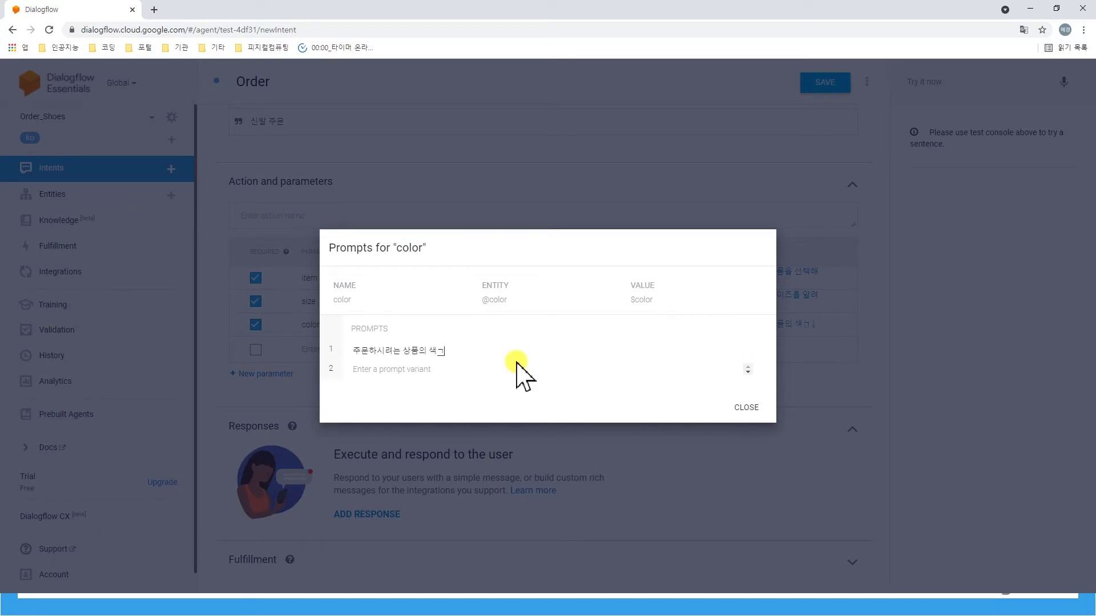
type("깔을 선ㅌ택해 주세의")
type(".(빨강, 노랑, 파랑, 초록, 보라, 브라")
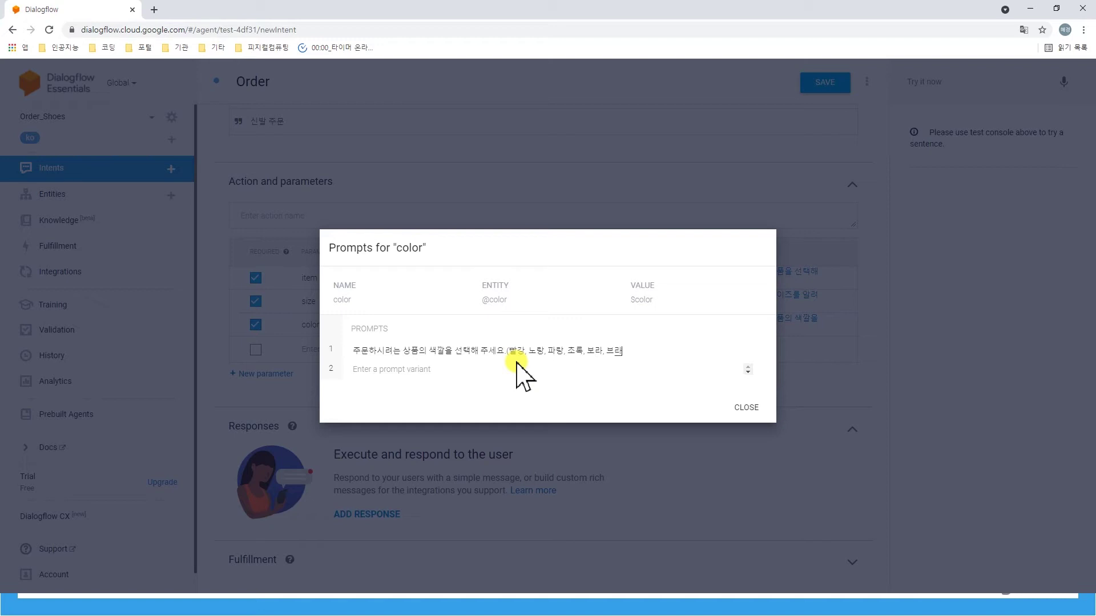
type("운, 검정, 하양")
left_click(746, 409)
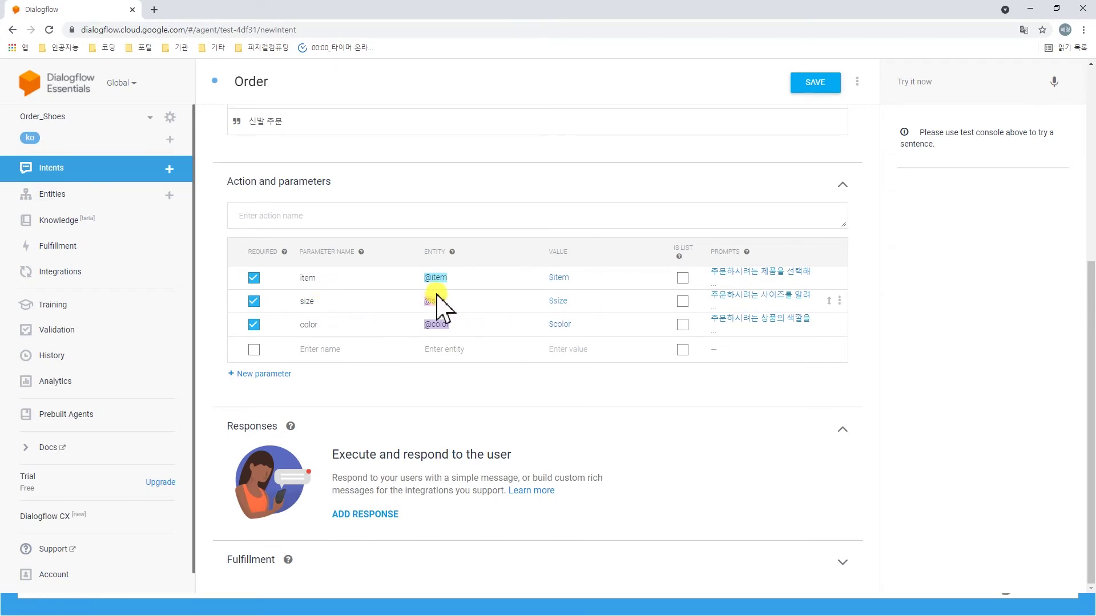
Step: Add the text response "예. $item / $size / $color 제품의 주문 접수가 완료되었습니다. 감사합니다." to the Order intent and save it
left_click(365, 514)
scroll(409, 509, "down", 1)
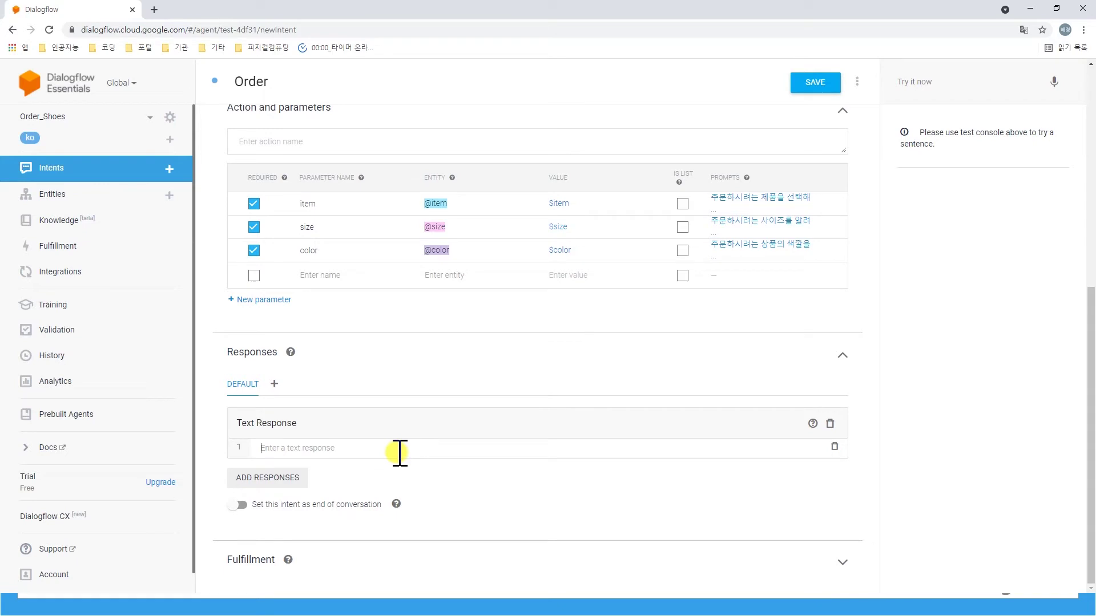
type("예.")
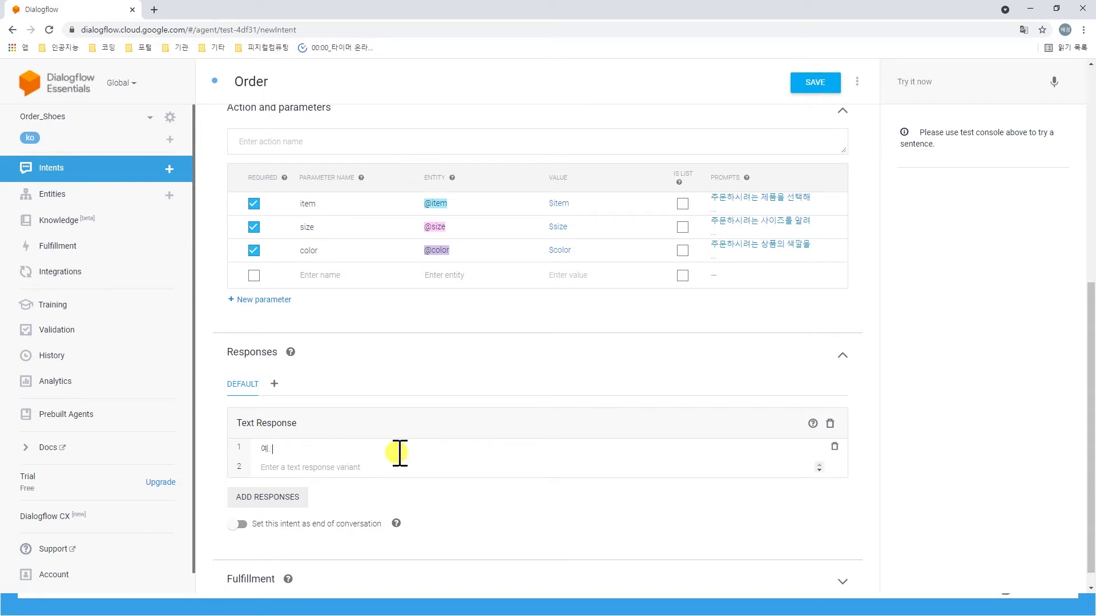
type(" $")
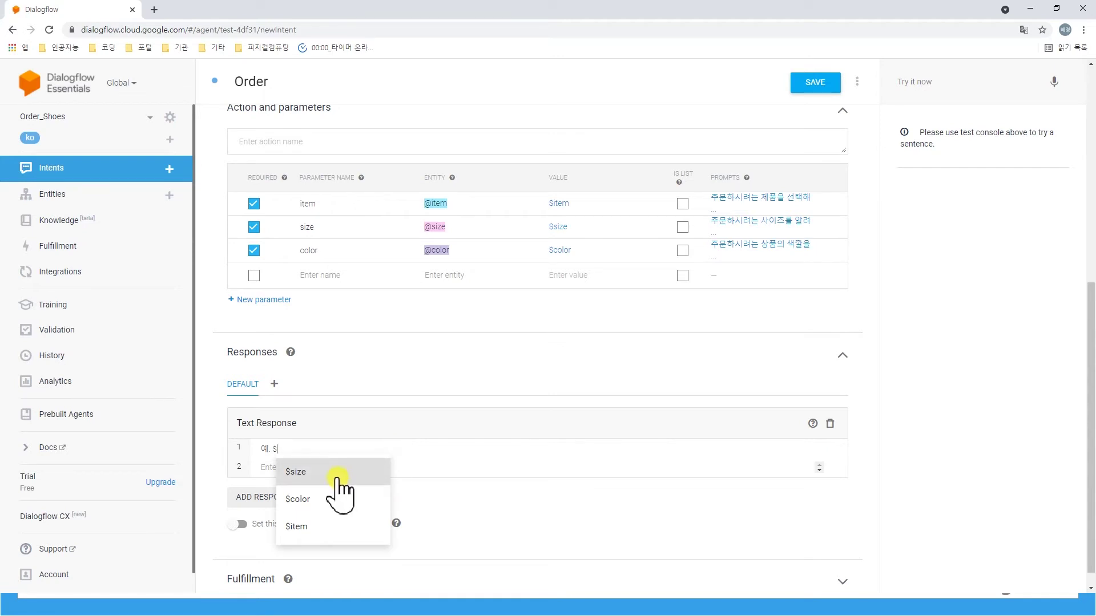
left_click(314, 530)
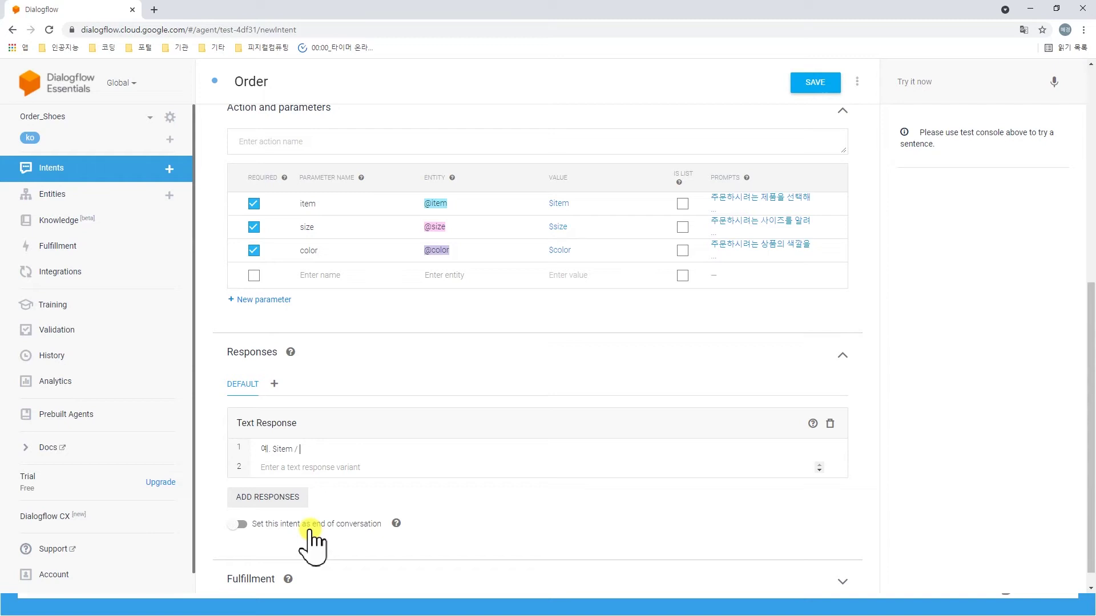
type("$")
left_click(332, 474)
type("$size / $")
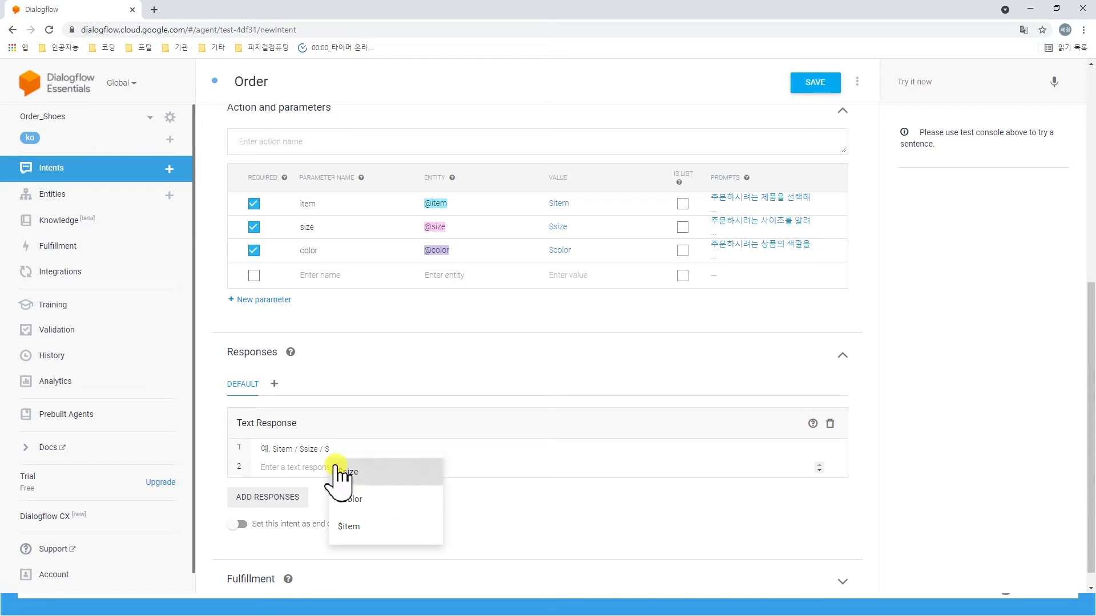
left_click(363, 500)
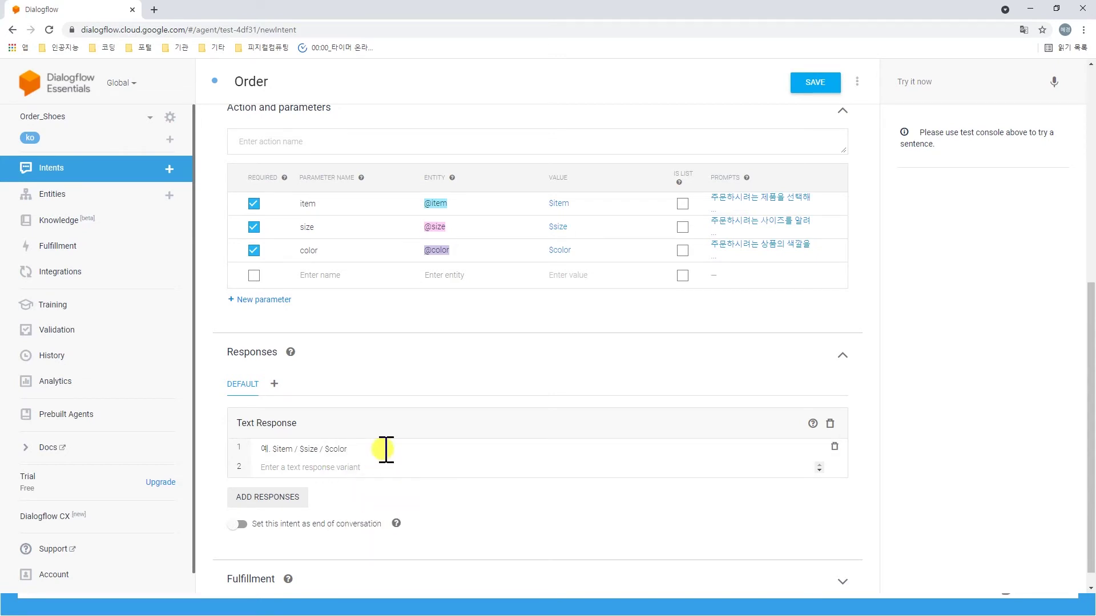
type("제품의 주문 접수가 완료되었습니ㅏ. 감사합니다")
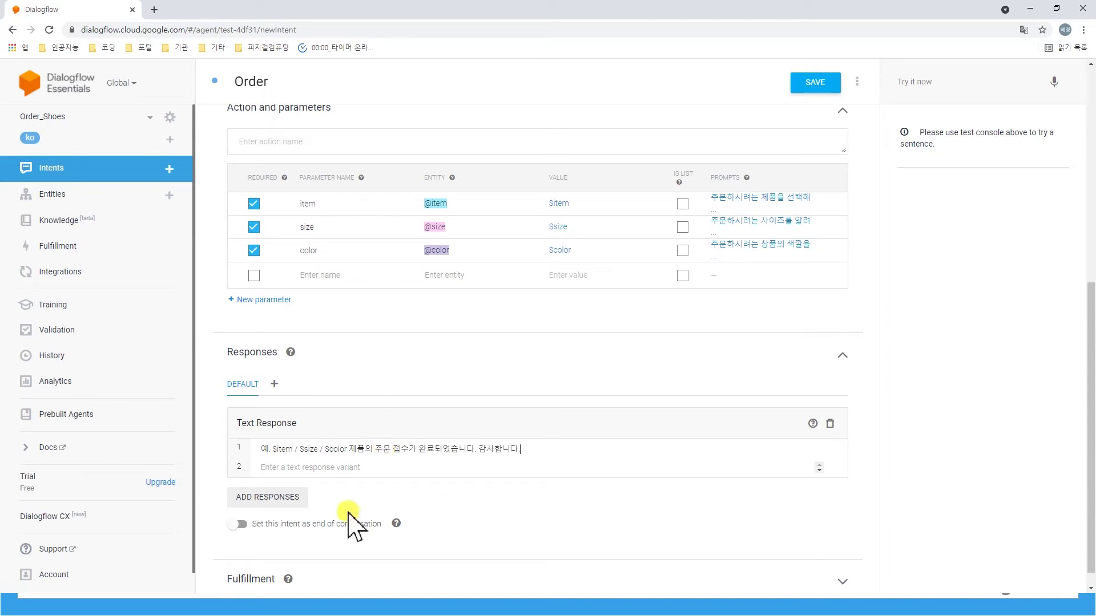
type(".")
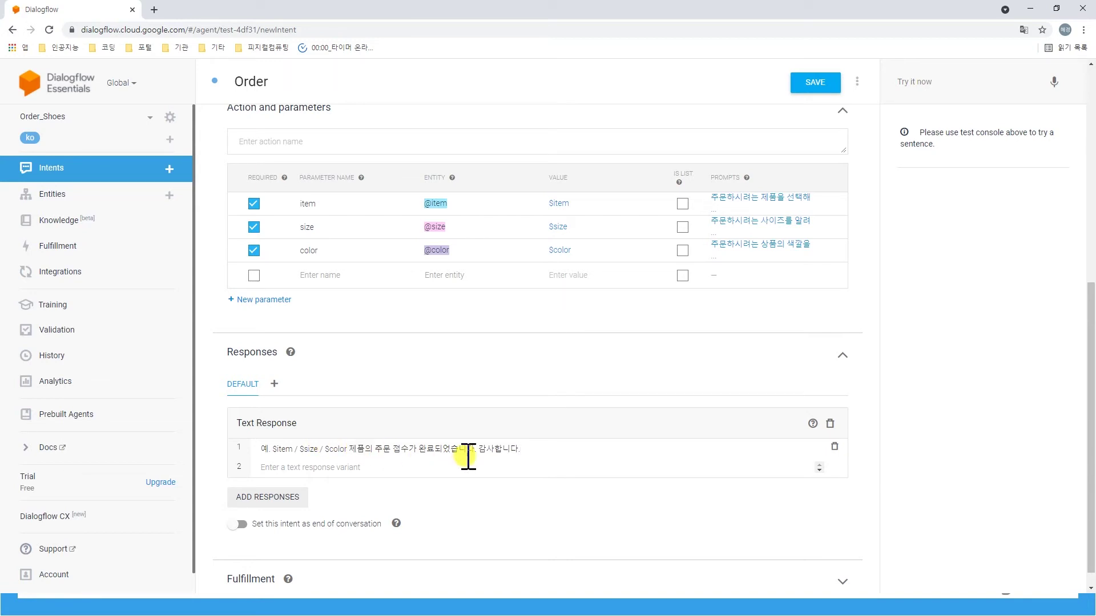
left_click(810, 84)
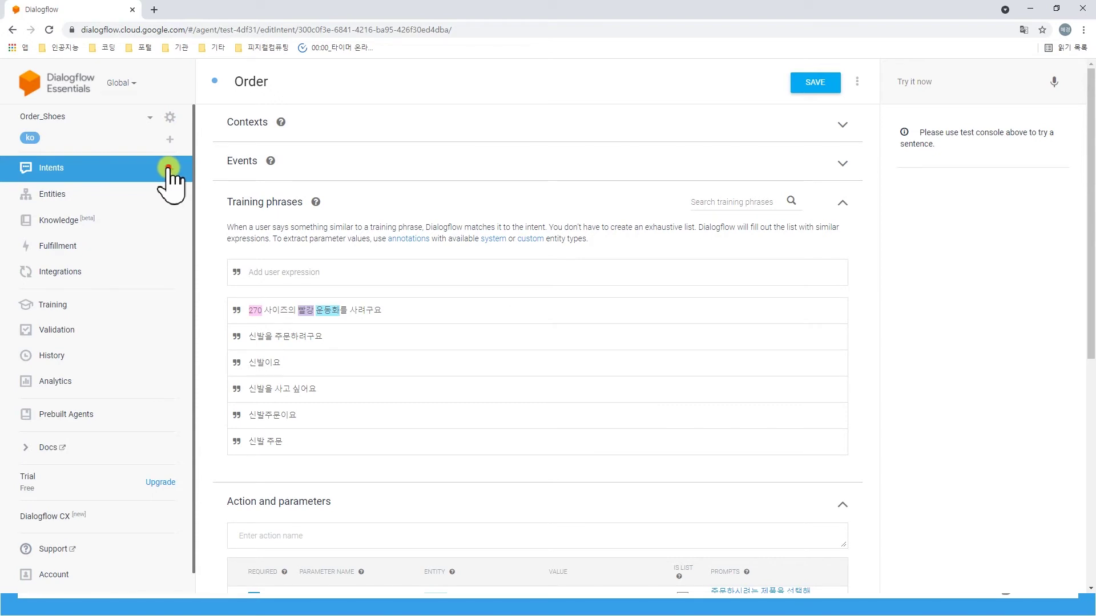
Step: Create a new intent and name it Exchange
left_click(170, 169)
left_click(607, 105)
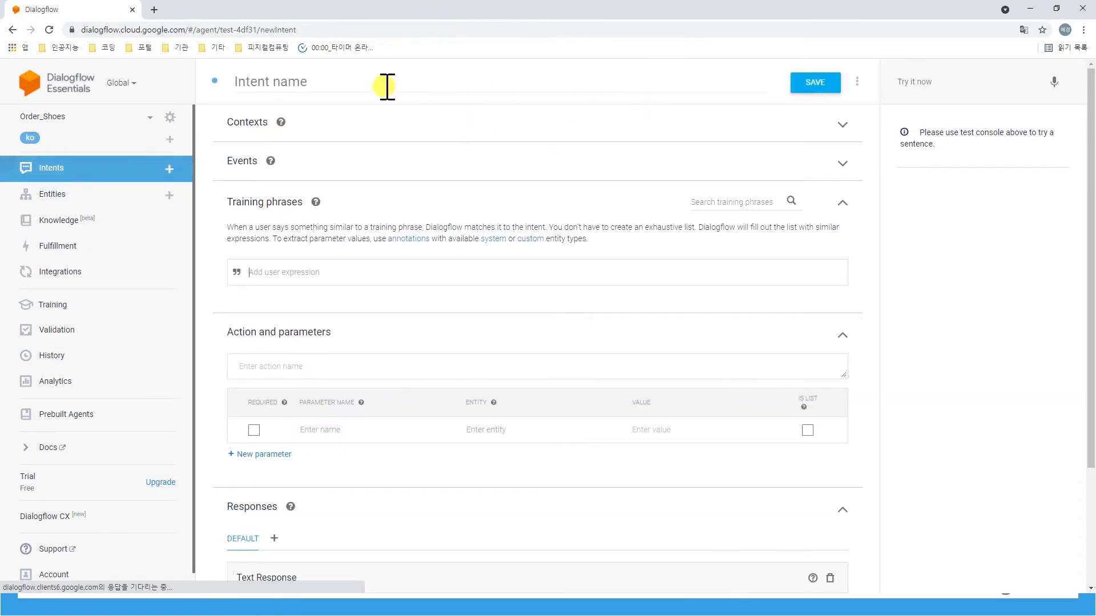
left_click(371, 87)
type("Exchange")
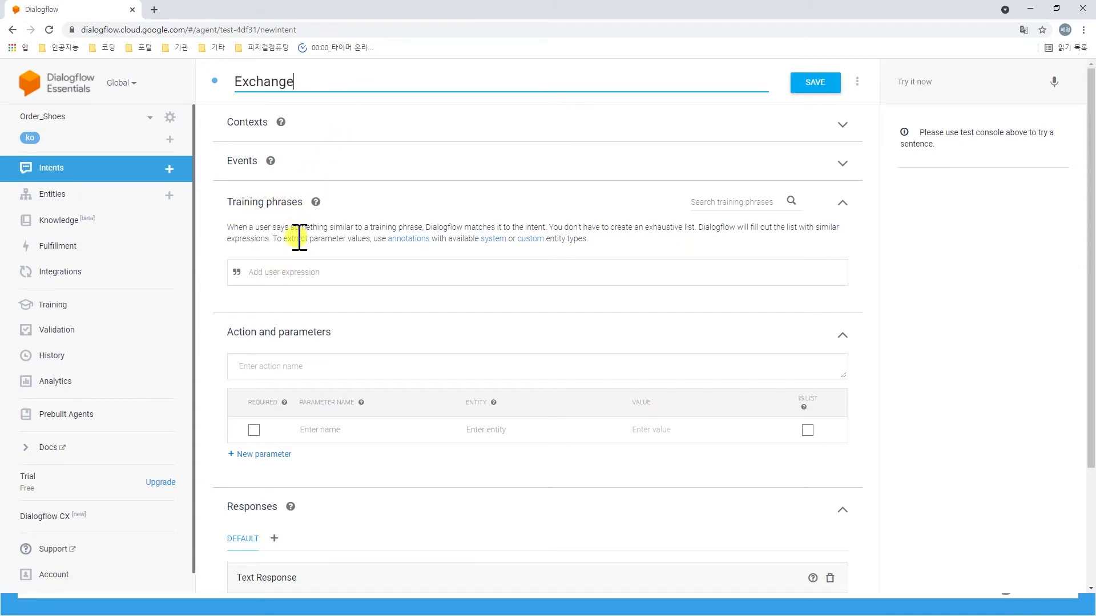
Step: Add the training phrases "신발 교환", "신발 바꾸려구요" and "신발을 바꿔 주세요" to the Exchange intent
left_click(306, 274)
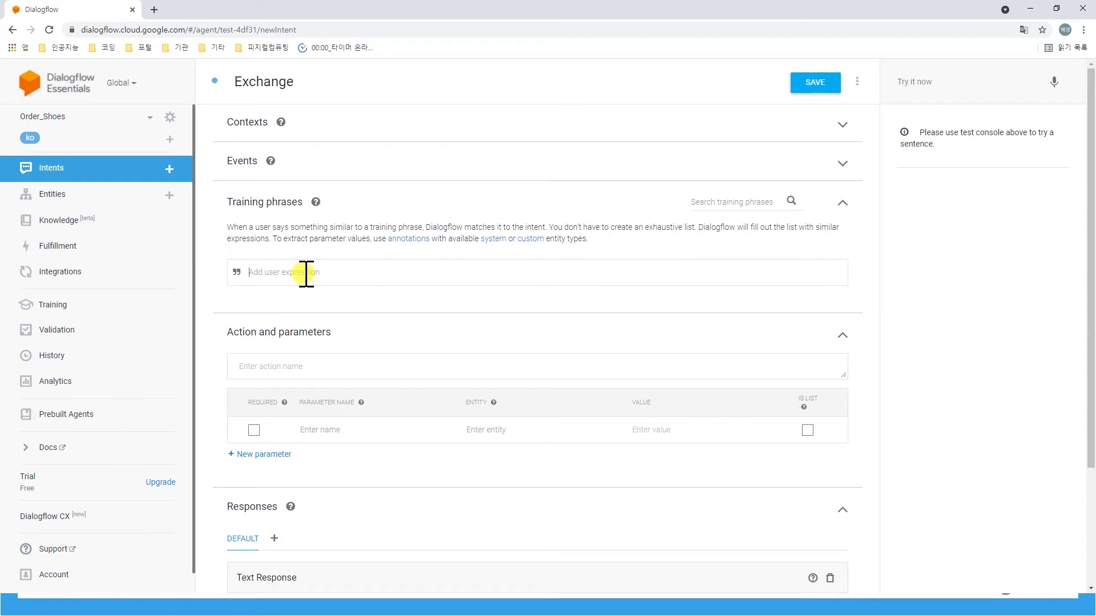
type("신발 교환")
key("Return")
type("신발 그")
key("BackSpace")
type("바꾸려구요")
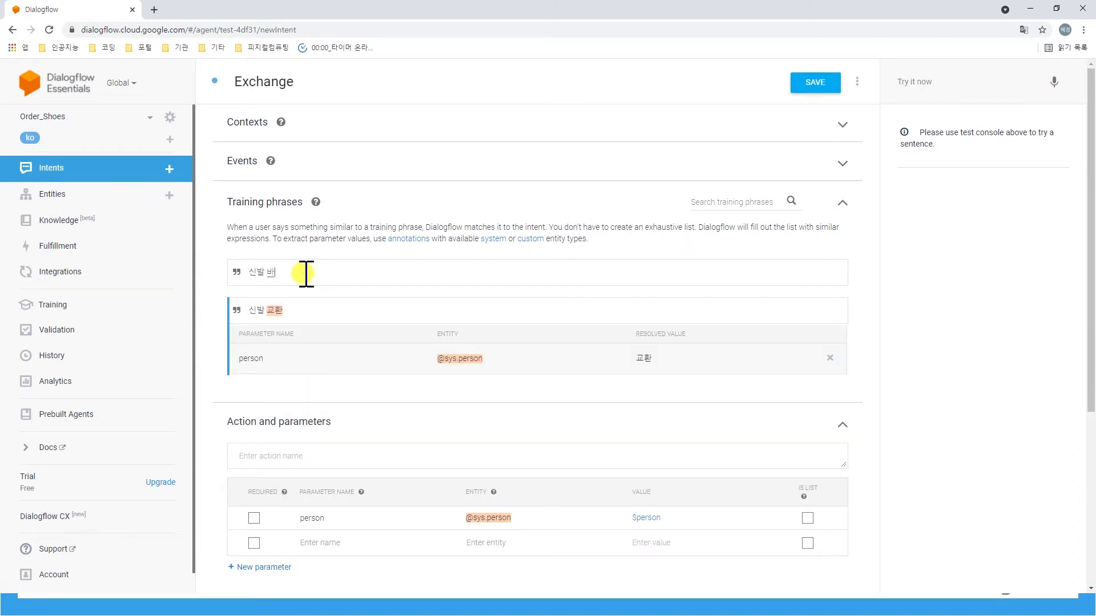
key("Return")
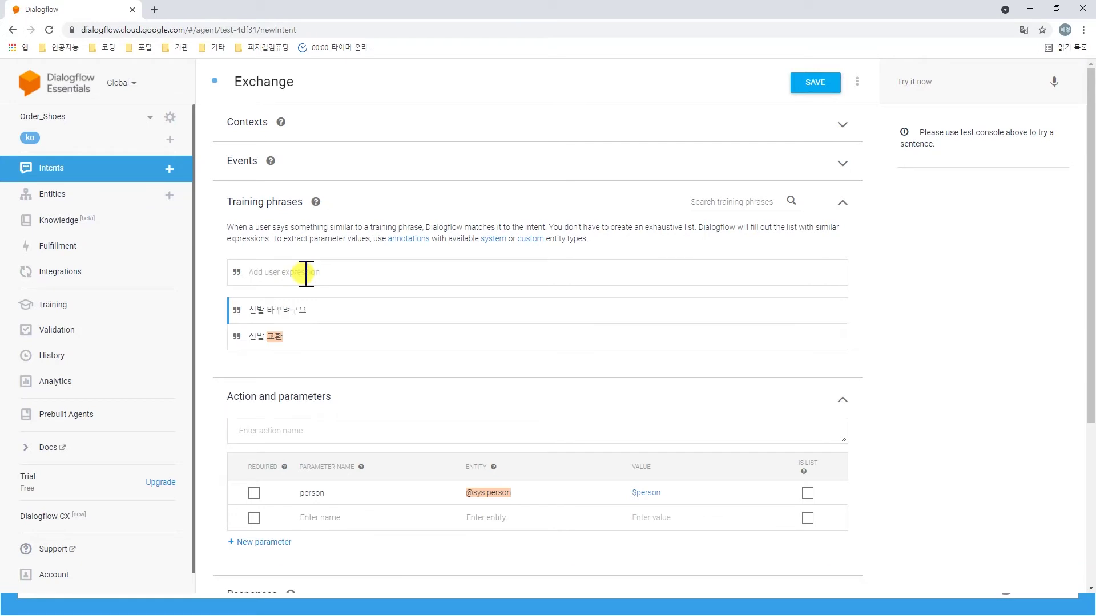
type("신발의")
type(" 배")
type("꾸")
type(" 주세요")
key("Return")
Step: Add the training phrases "신발 교환을 원합니다." and "빨강 구두 250을 245로 교환" to the Exchange intent
type("시")
type("발 ")
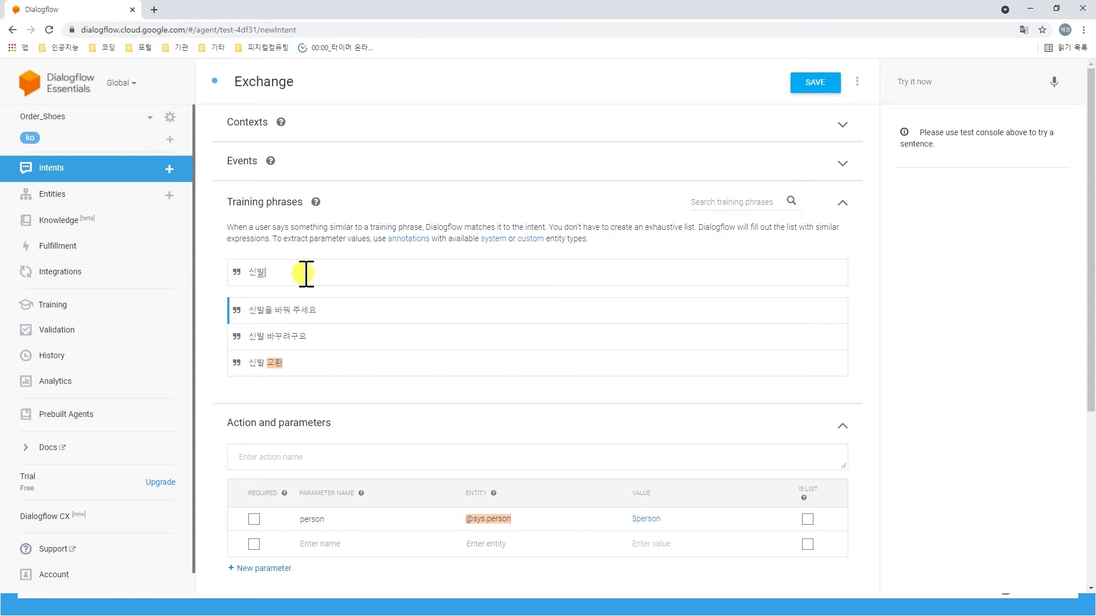
type("교환을 원합니다")
key("BackSpace")
type("드니다.")
key("Return")
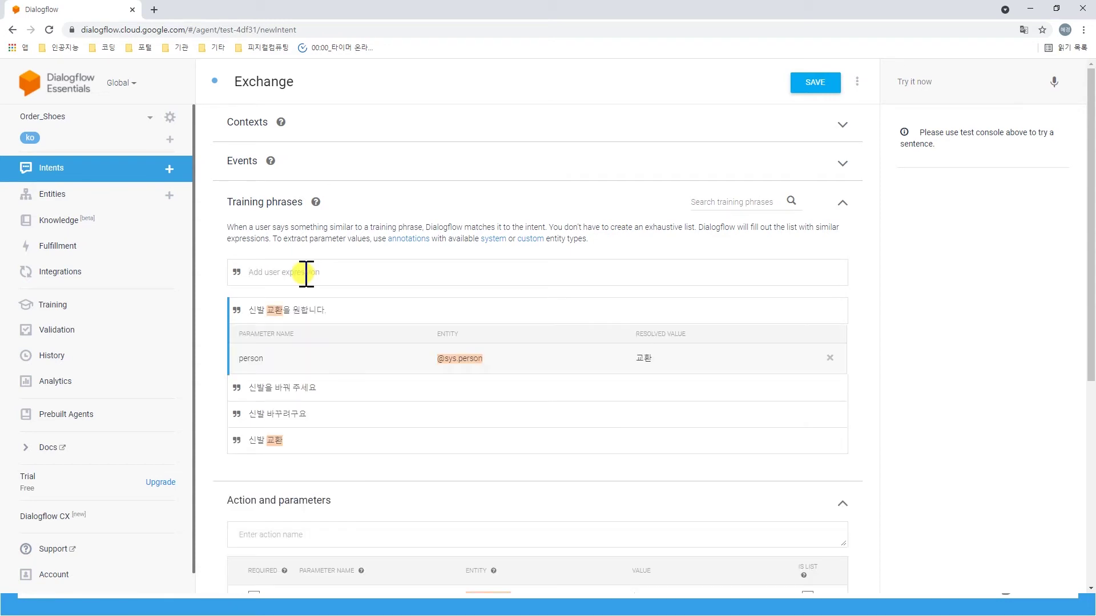
type("빨강 구두 250을 245로 교환")
key("Return")
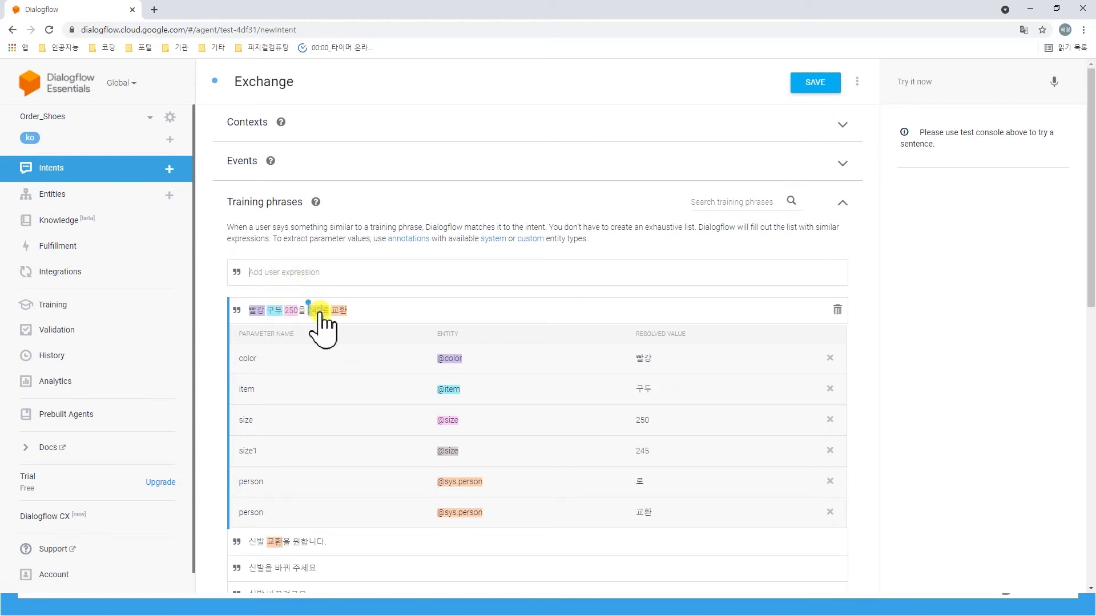
Step: Delete the person parameter from the Exchange intent's action and parameters
scroll(437, 364, "down", 8)
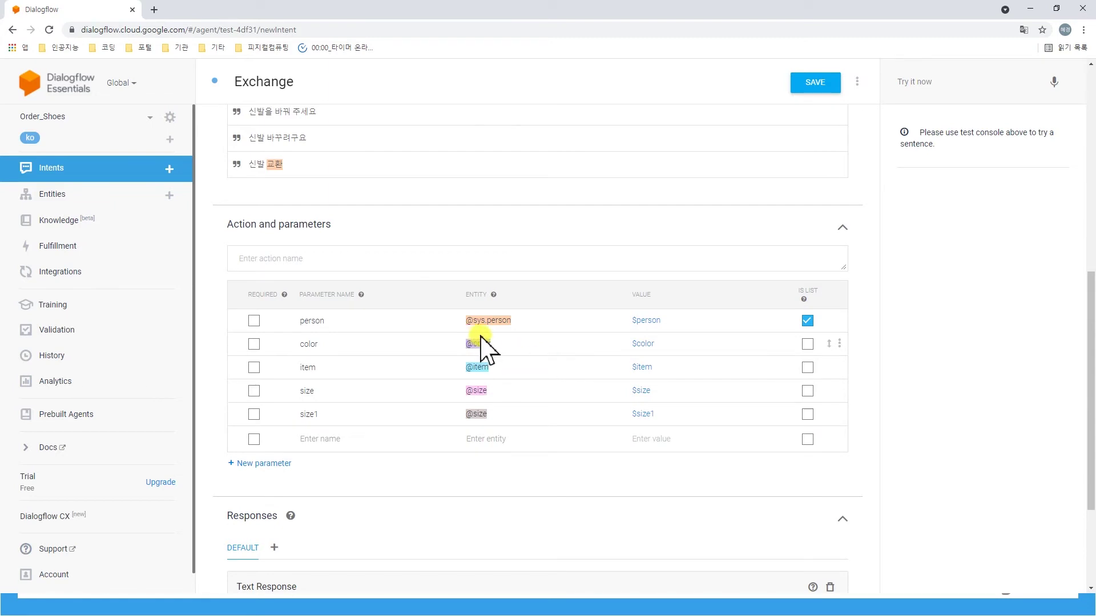
scroll(807, 330, "down", 3)
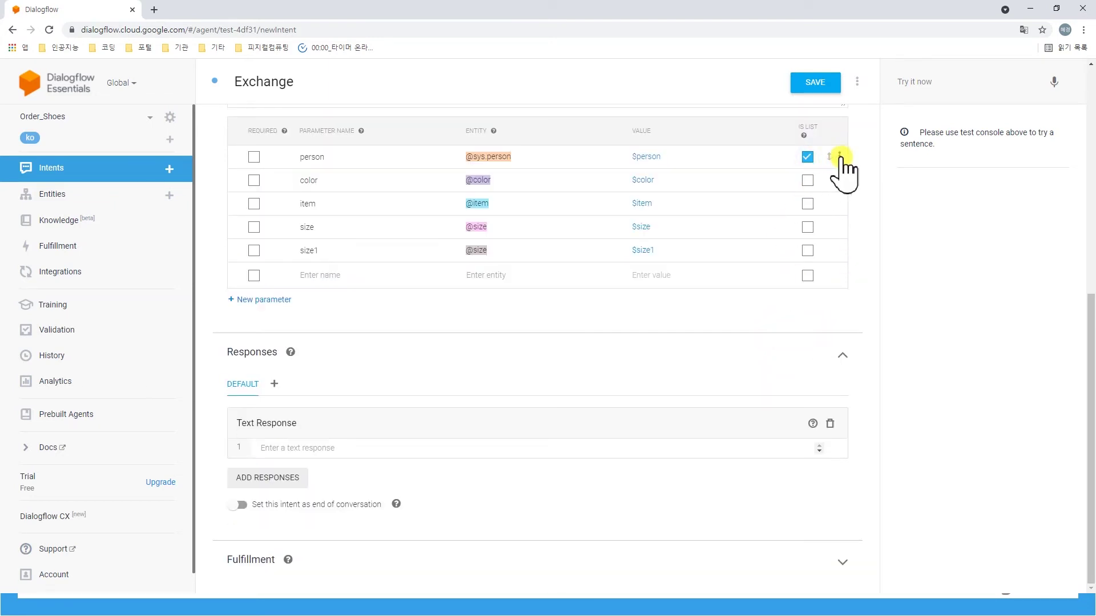
left_click(839, 157)
left_click(856, 192)
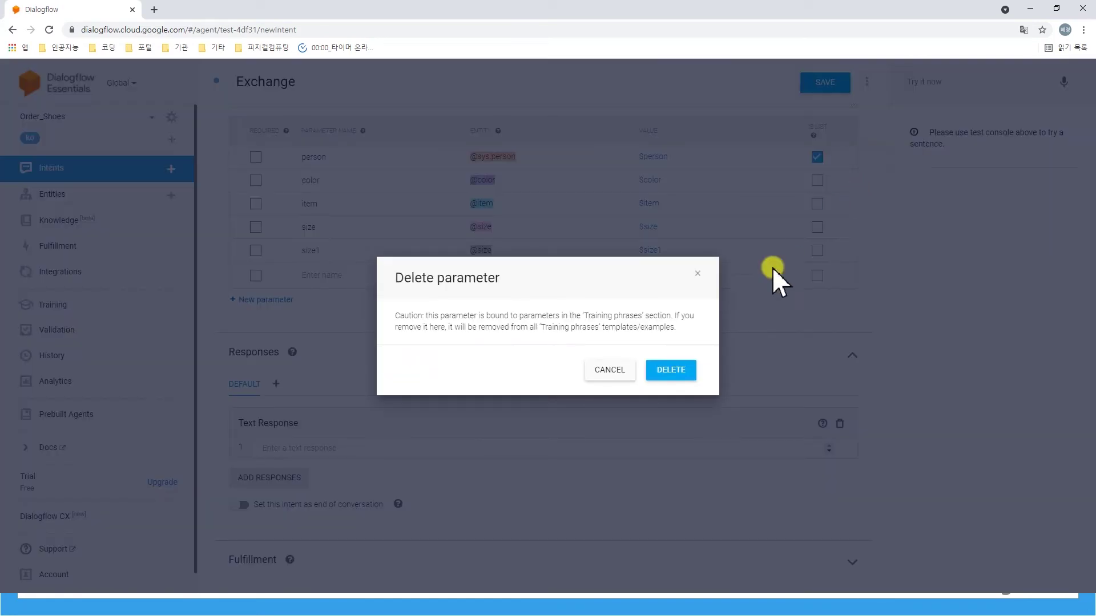
left_click(669, 371)
left_click(808, 158)
left_click(840, 156)
left_click(864, 192)
left_click(682, 370)
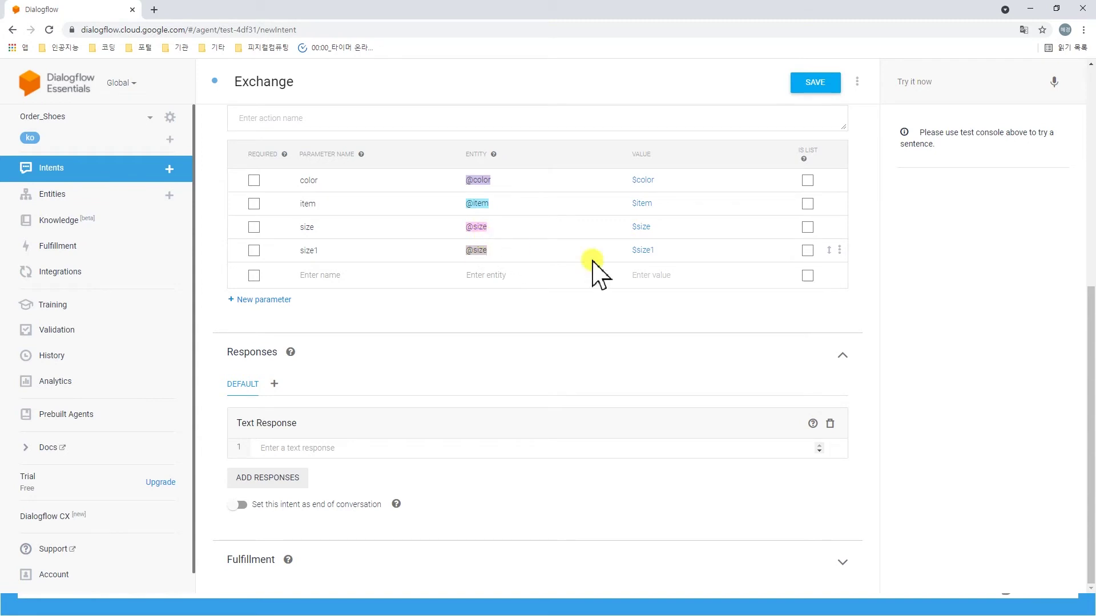
Step: Delete the size1 parameter and reorder the remaining Exchange parameters as item, size, color
left_click(840, 253)
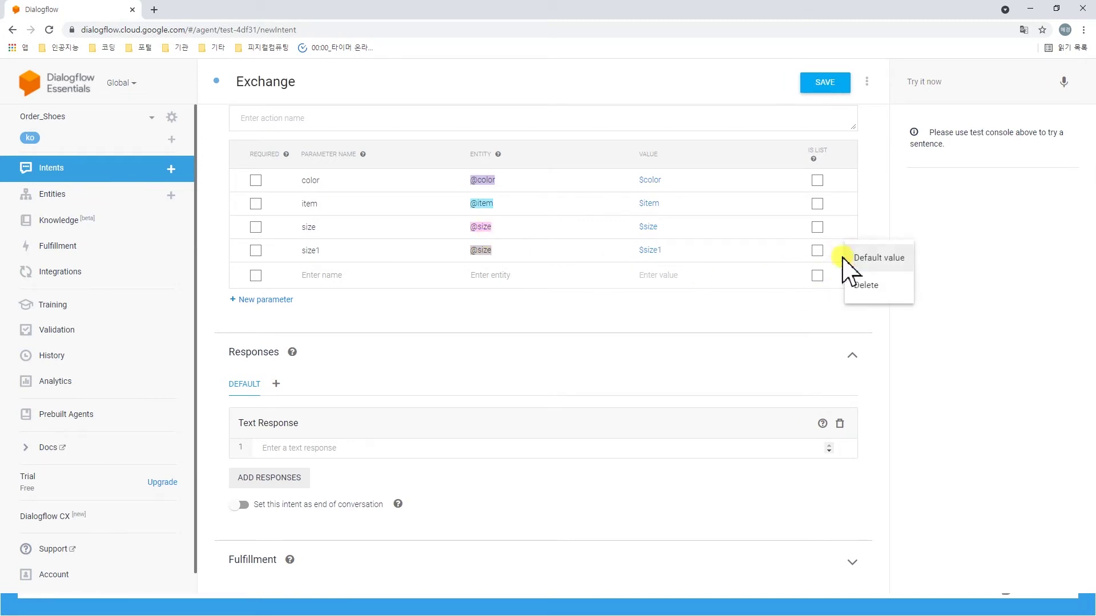
left_click(861, 284)
left_click(683, 372)
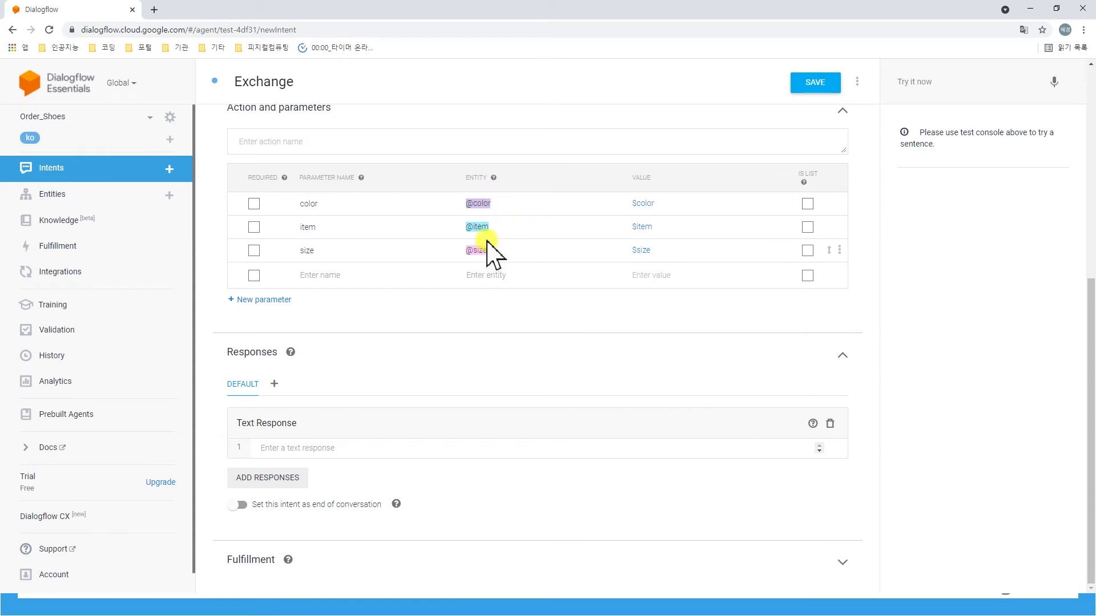
left_click_drag(828, 227, 837, 213)
left_click_drag(829, 251, 832, 235)
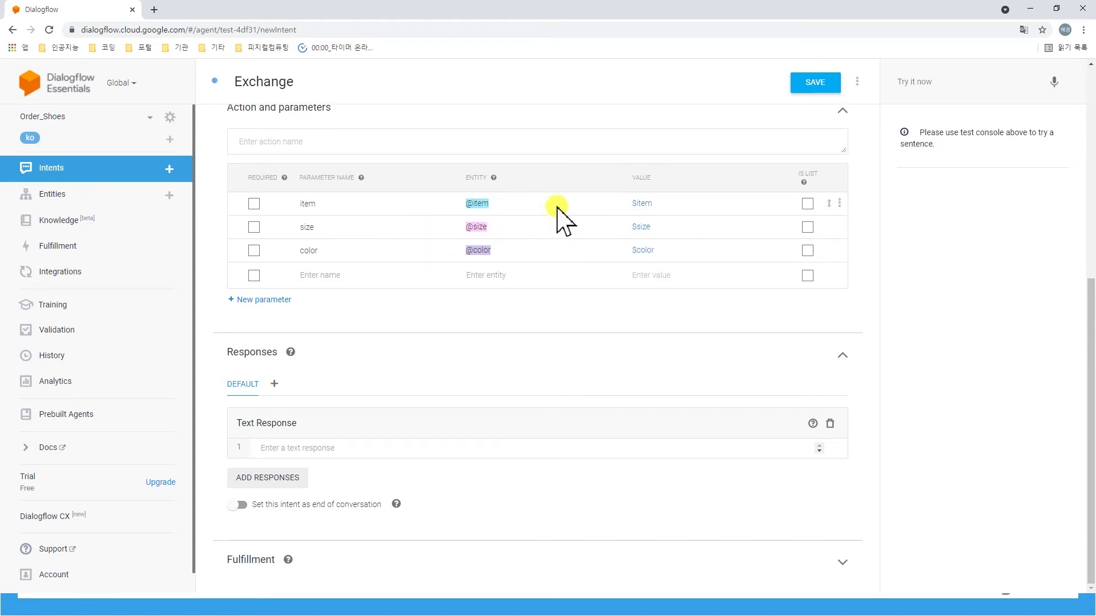
Step: Mark the item, size and color parameters of the Exchange intent as required
left_click(254, 203)
left_click(254, 227)
left_click(254, 250)
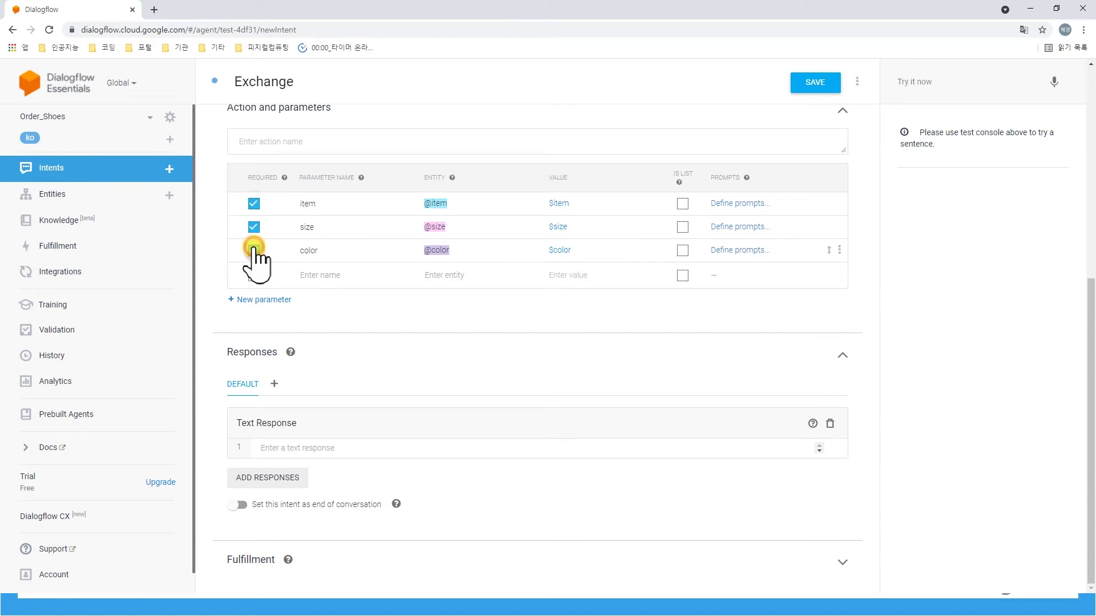
Step: Define the prompt "교환을 원하시는 상품을 알려 주세요" for the Exchange intent's item parameter
left_click(737, 205)
left_click(411, 363)
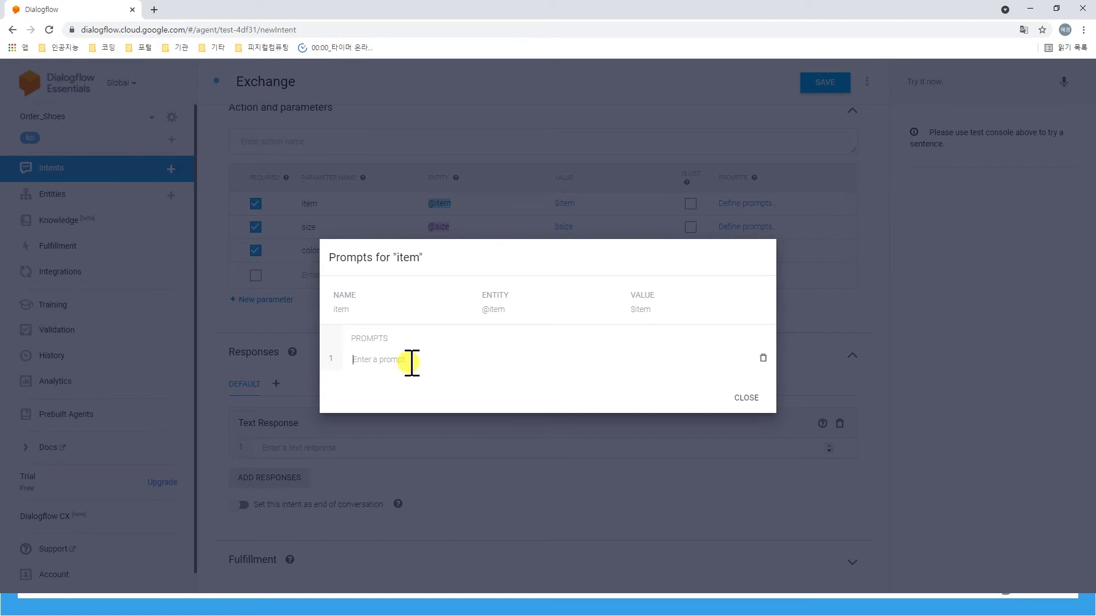
type("교환을 원하시")
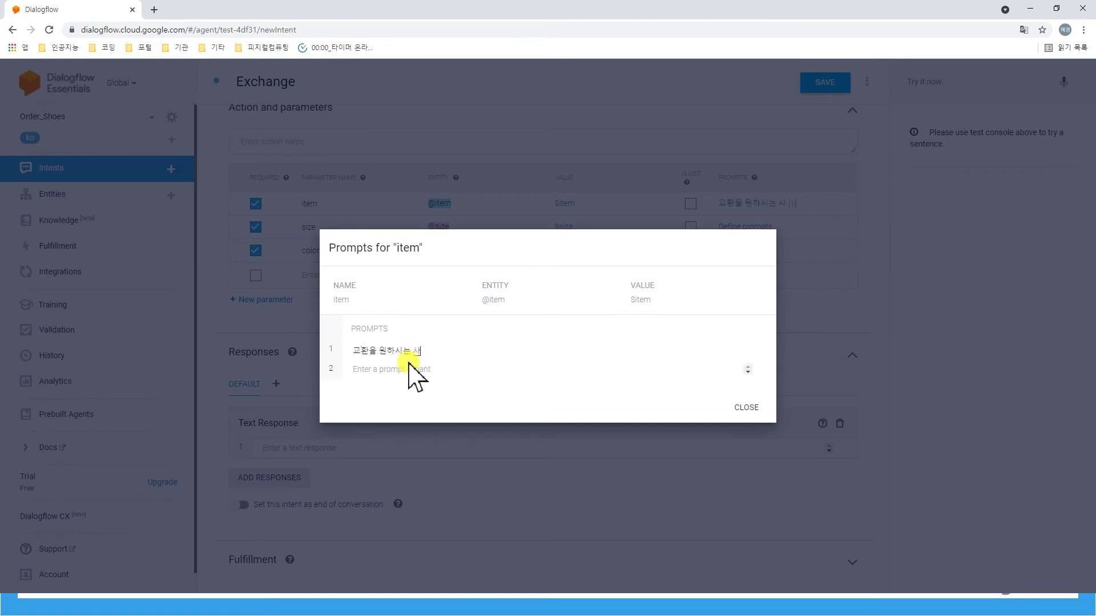
type("는 상품을 알려 주세요")
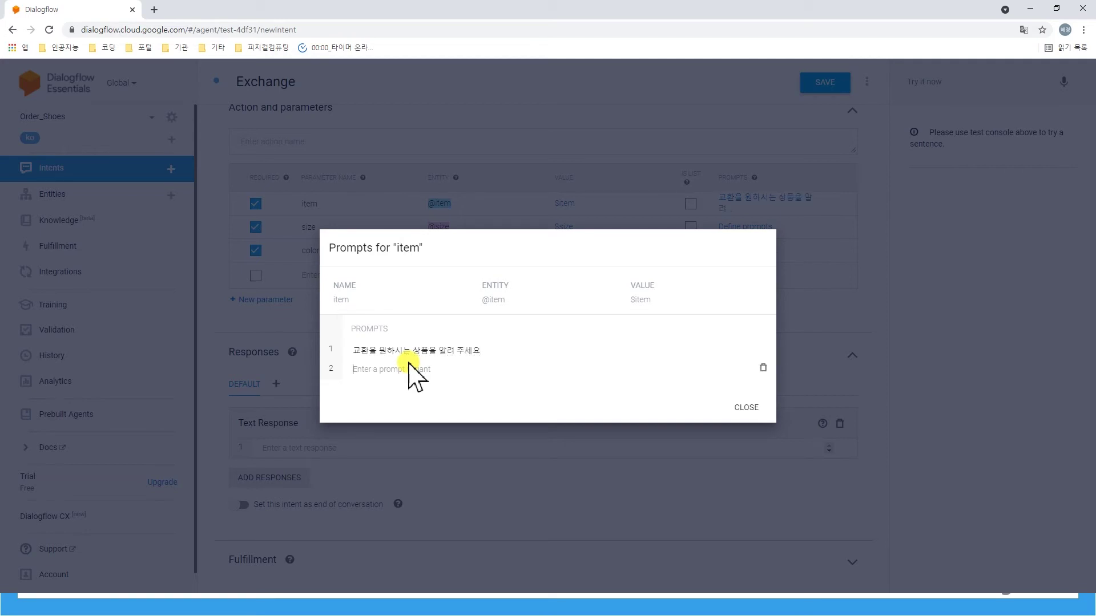
left_click(746, 407)
Step: Define the prompt "교환을 원하시는 사이즈를 알려 주세요" for the Exchange intent's size parameter
left_click(744, 231)
left_click(400, 359)
type("교환을 원하시는 사")
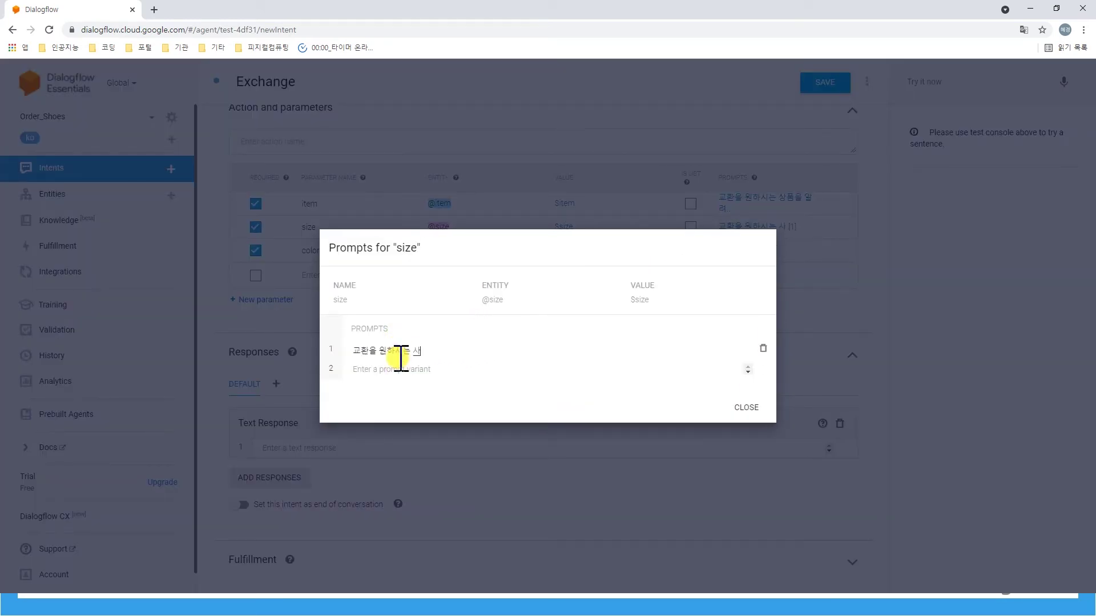
type("이즈를 알려 주세요")
left_click(747, 408)
Step: Define the prompt "교환을 원하시는 색깔을 알려 주세요" for the Exchange intent's color parameter
left_click(751, 251)
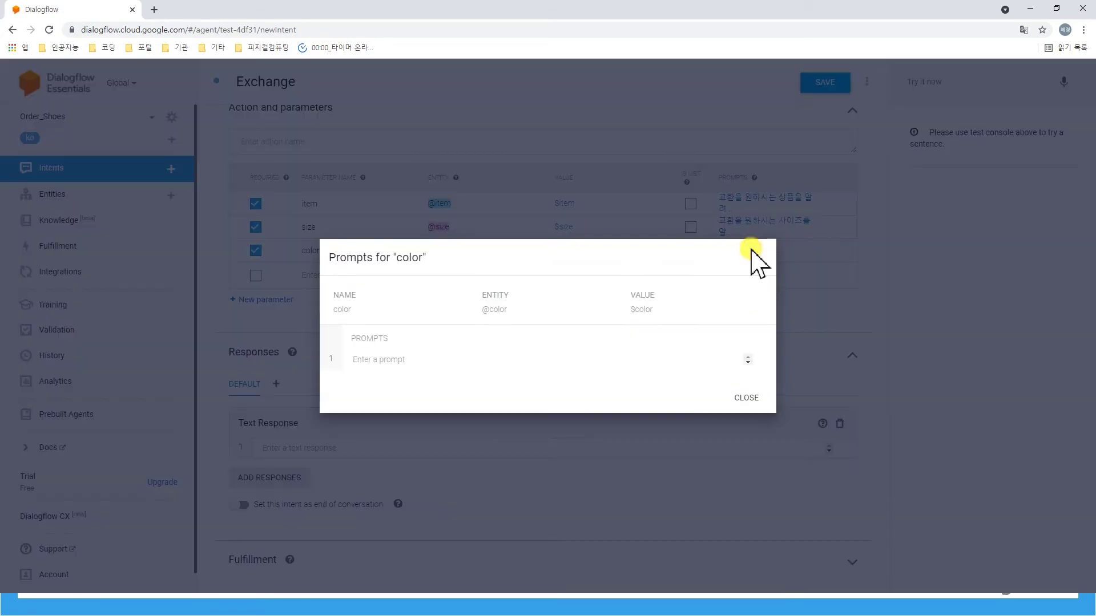
left_click(604, 361)
type("교환을 원하시는 색깔을 알려 주세요")
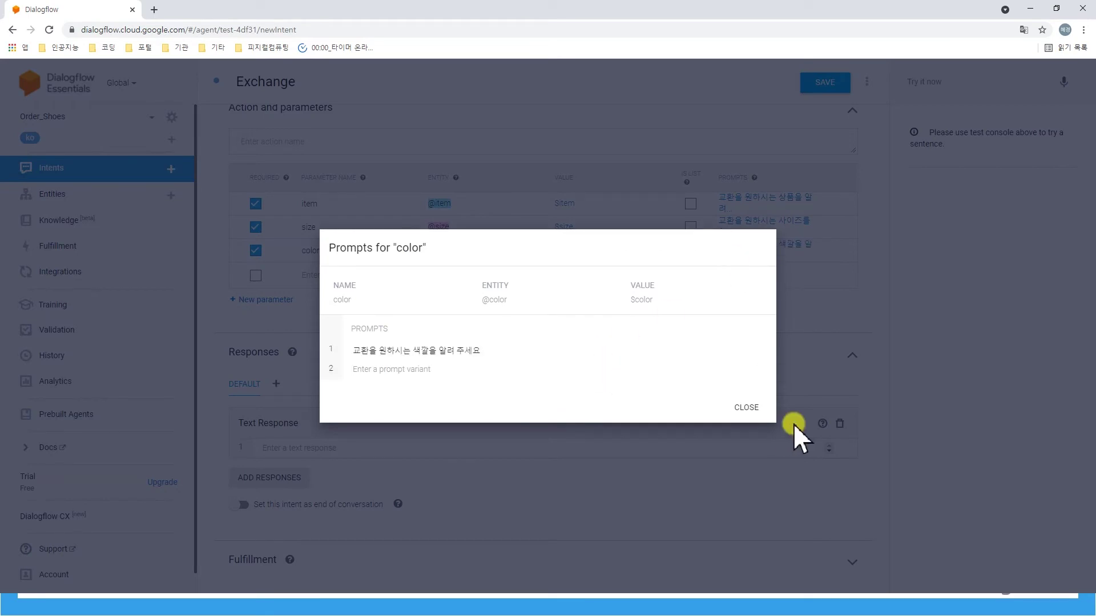
left_click(745, 400)
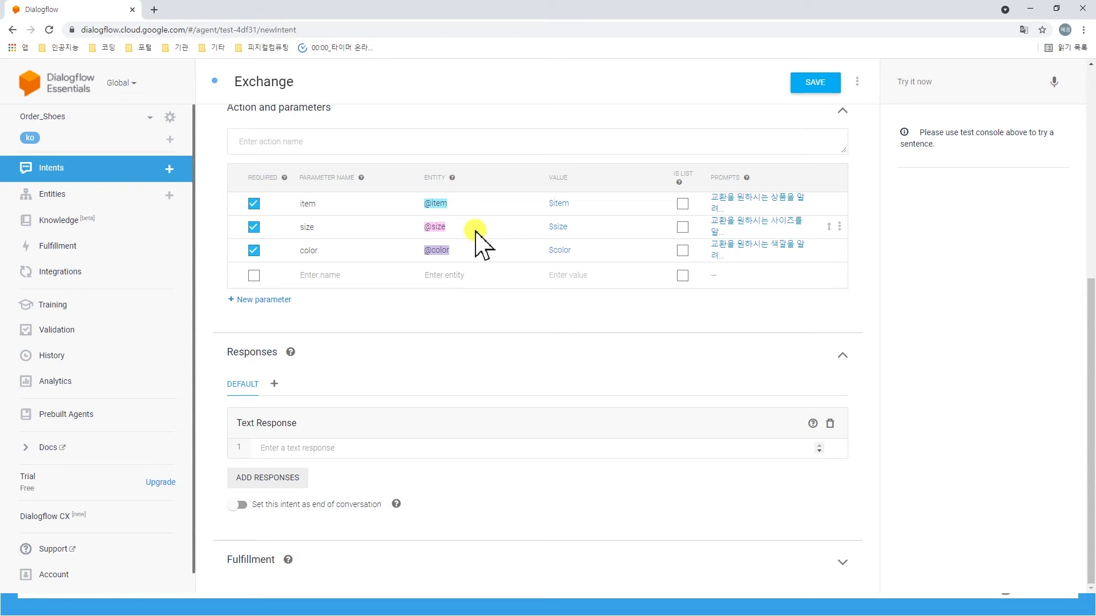
Step: Begin the Exchange intent's text response with "예. $item / $size / $color", using the parameter references
left_click(336, 446)
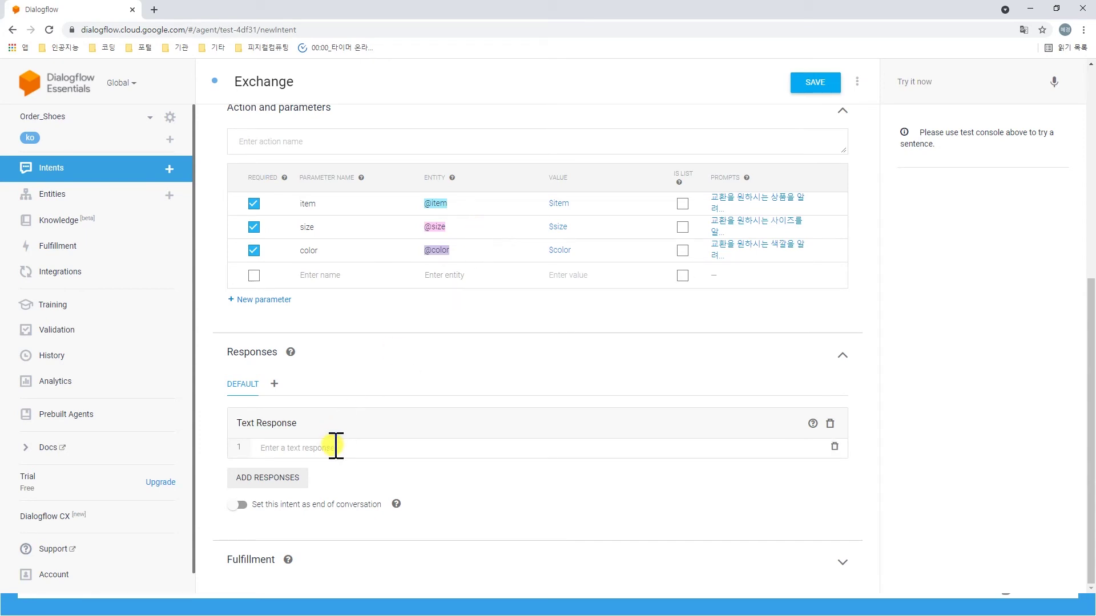
type("ㅇ")
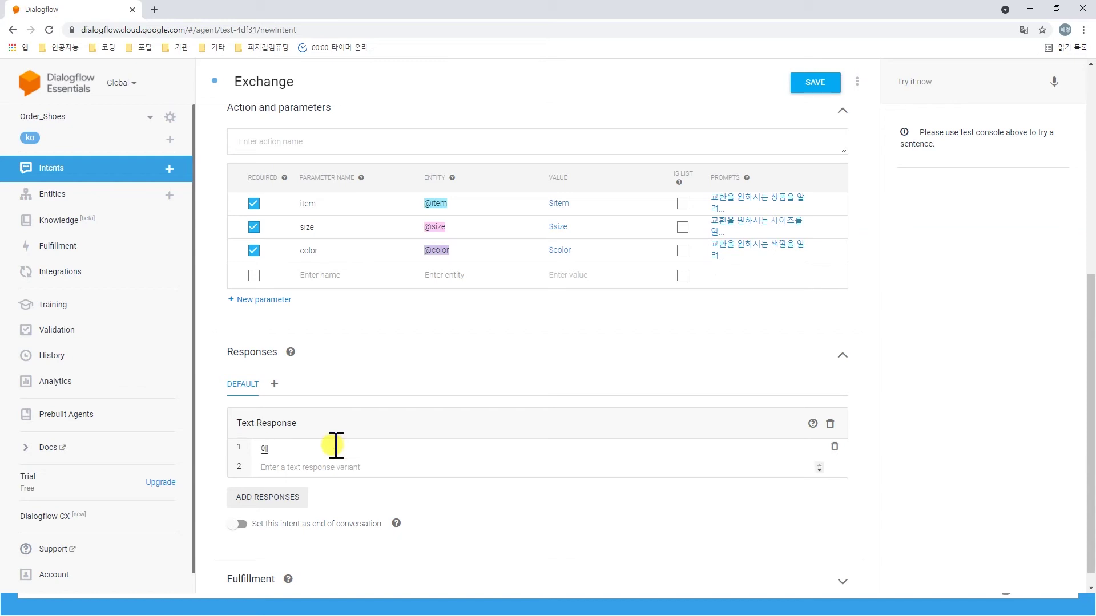
type("ㅖ. $")
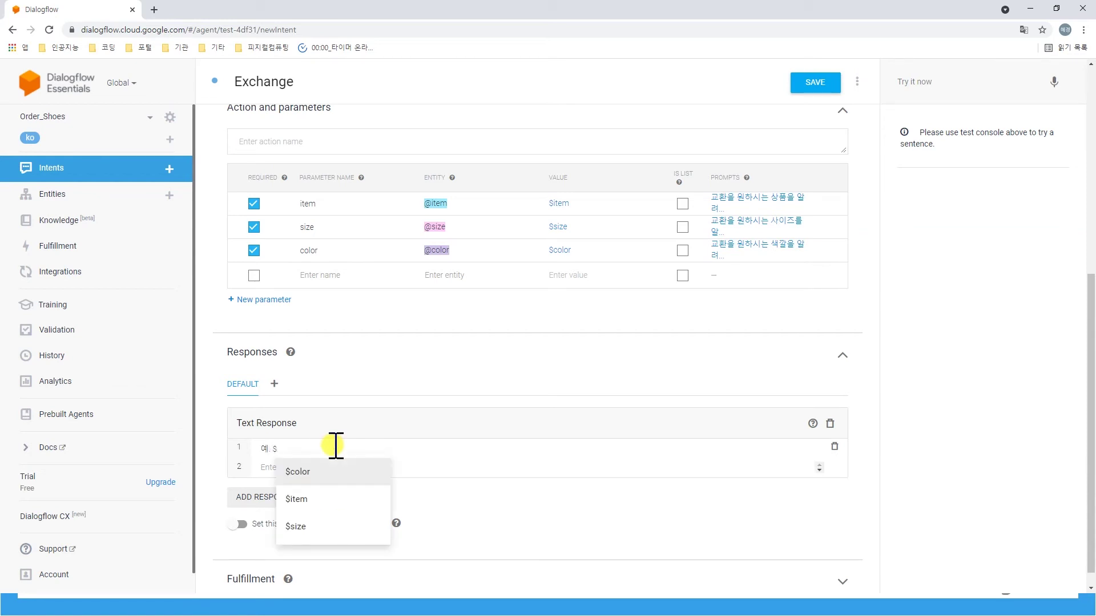
left_click(332, 500)
type("/ $")
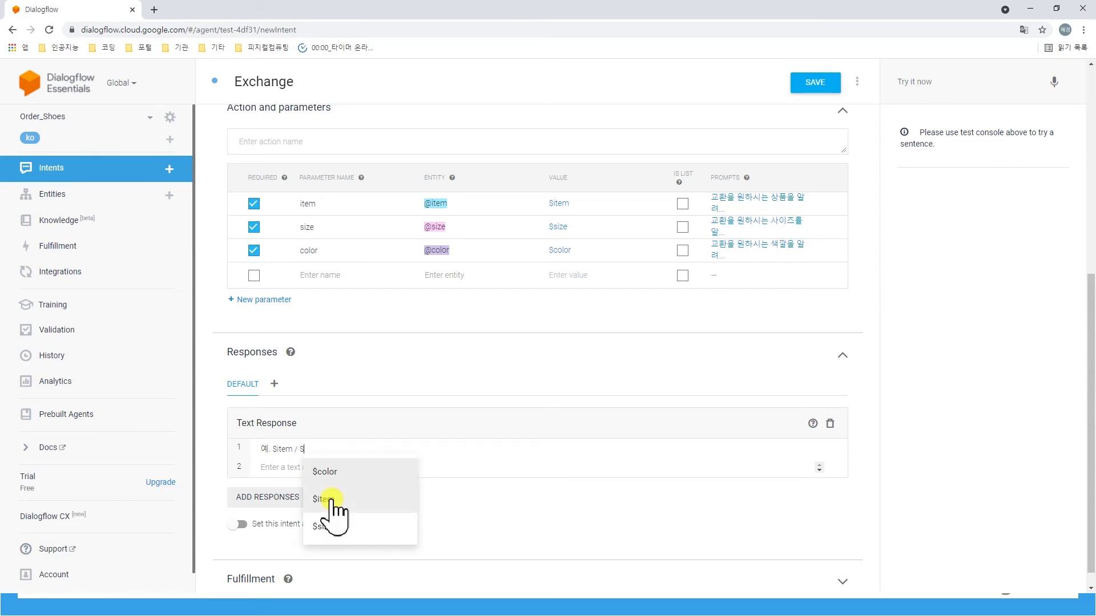
left_click(324, 526)
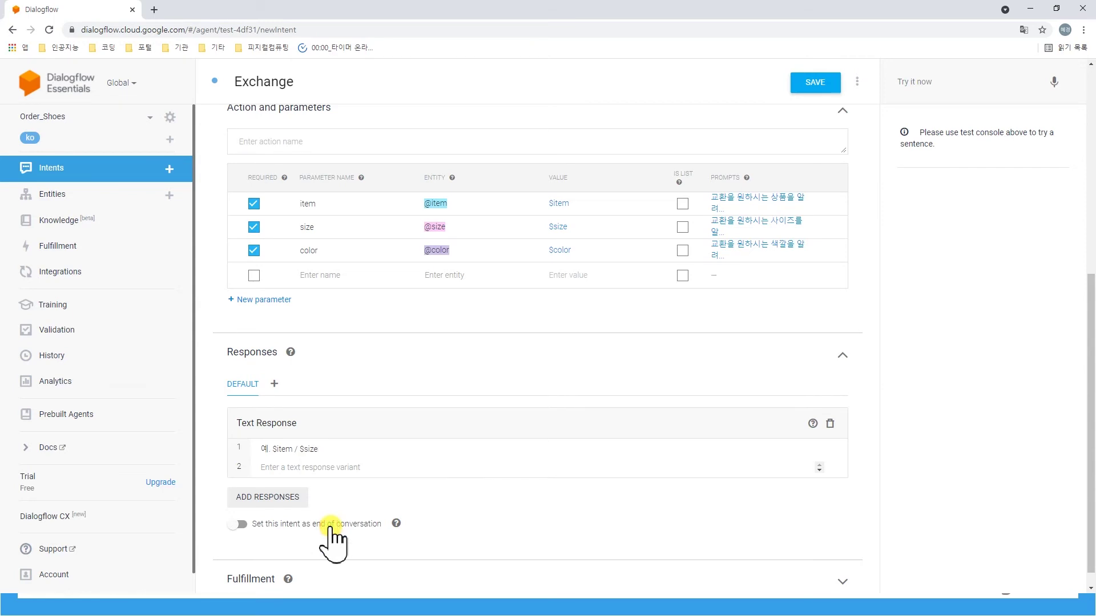
type("/ $")
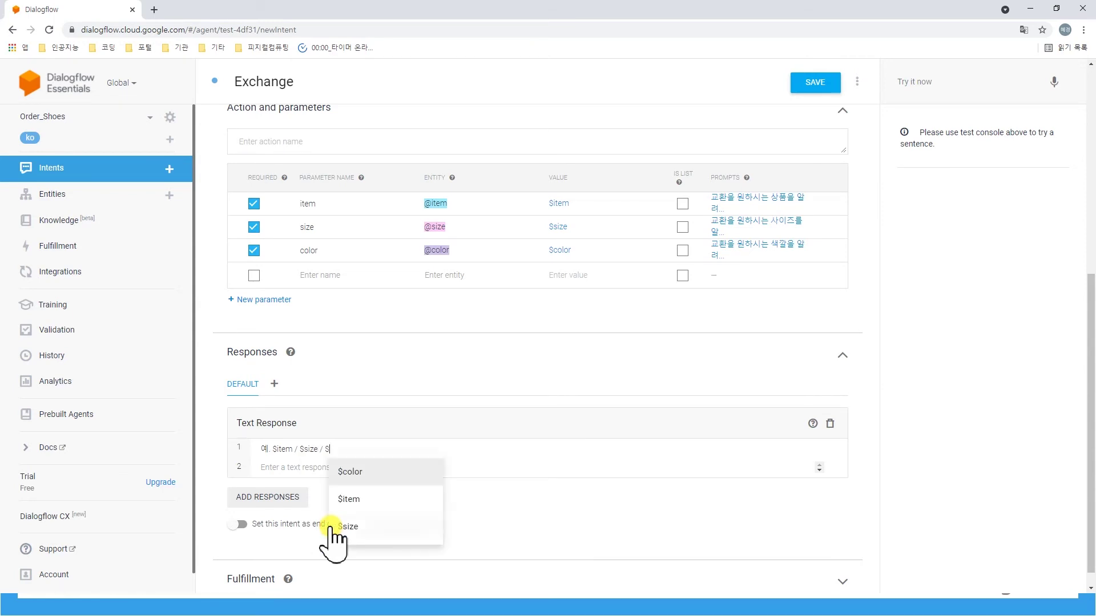
left_click(381, 473)
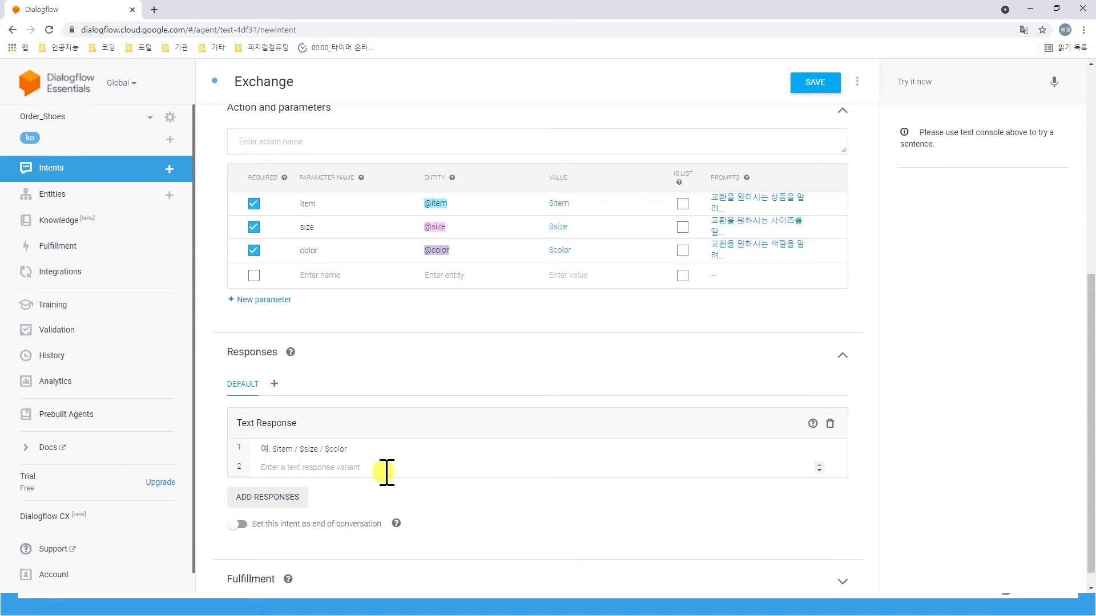
Step: Complete the Exchange text response with "제품의 교환 신청을 완료하였습니다. 감사합니다." and save the intent
type("제품의")
type(" 교환 신청을 완료")
type("하여")
type("습니다. 감사합니다.")
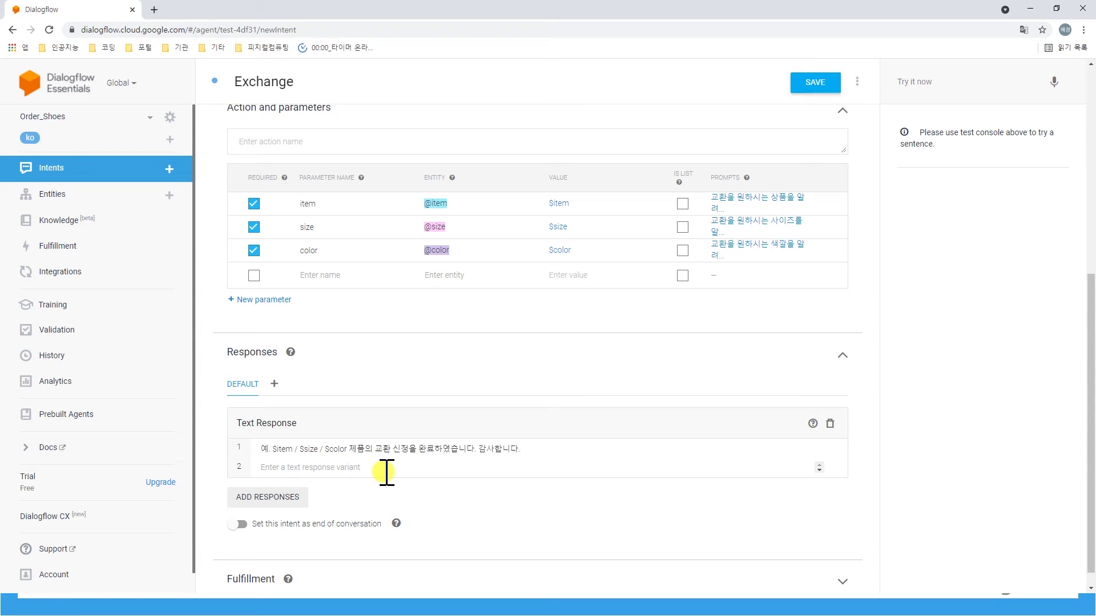
left_click(824, 82)
Step: Create a new intent named Return
left_click(172, 170)
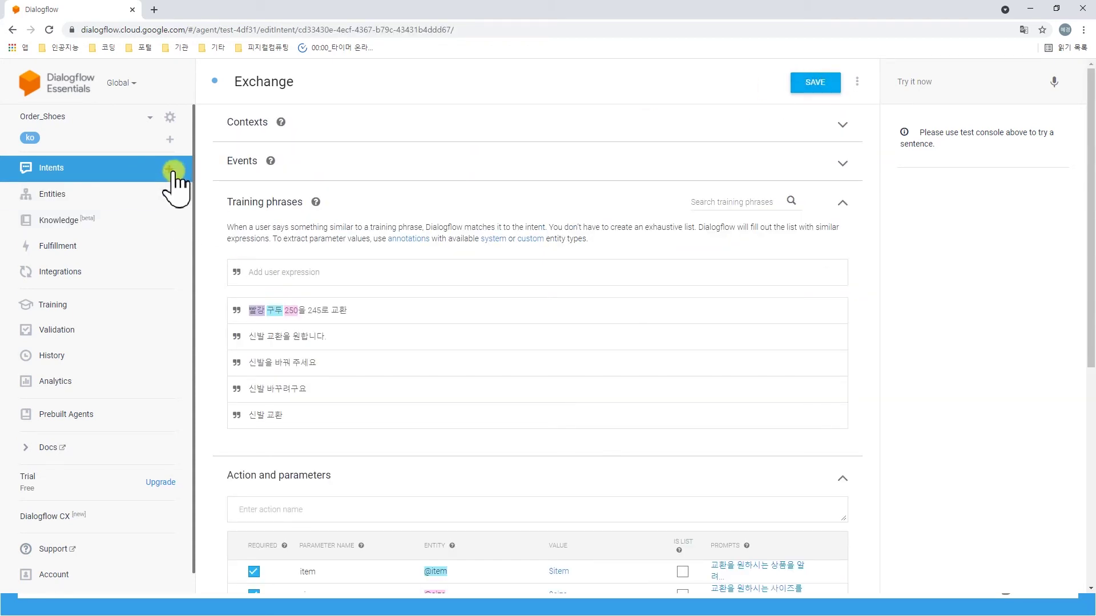
left_click(610, 105)
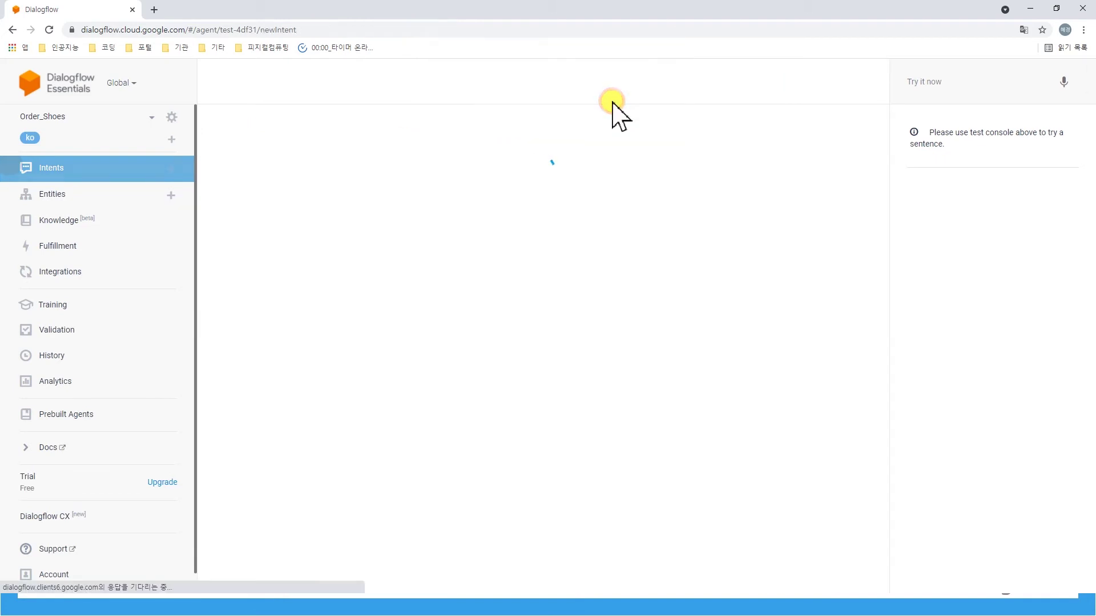
left_click(413, 78)
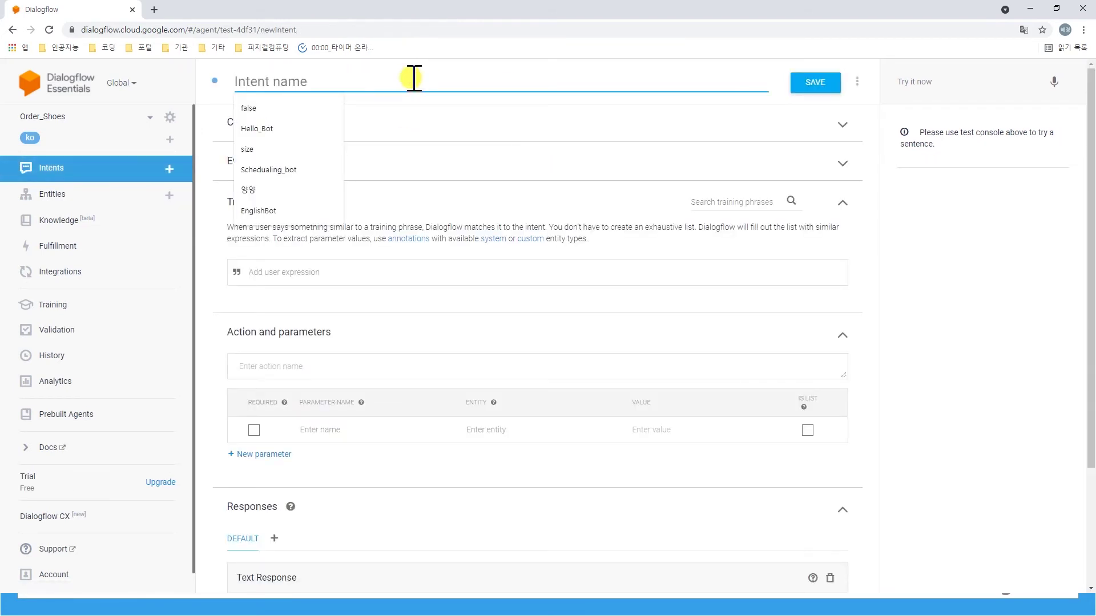
type("Return")
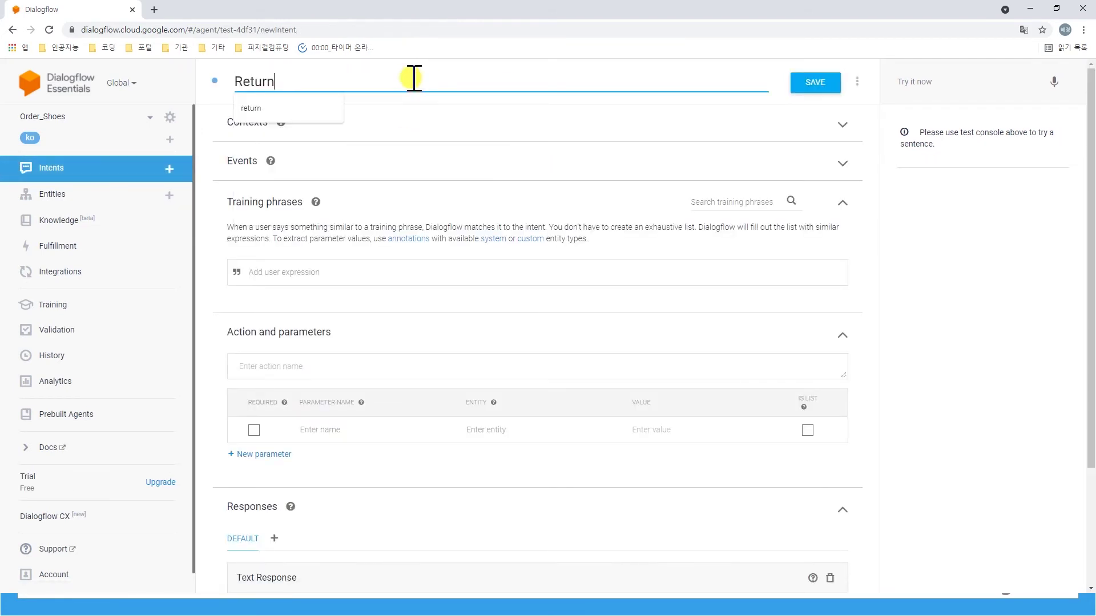
Step: Add the training phrases "신발 반품", "신발을 반품하려구요" and "신발 반품 해주세요" to the Return intent
left_click(289, 268)
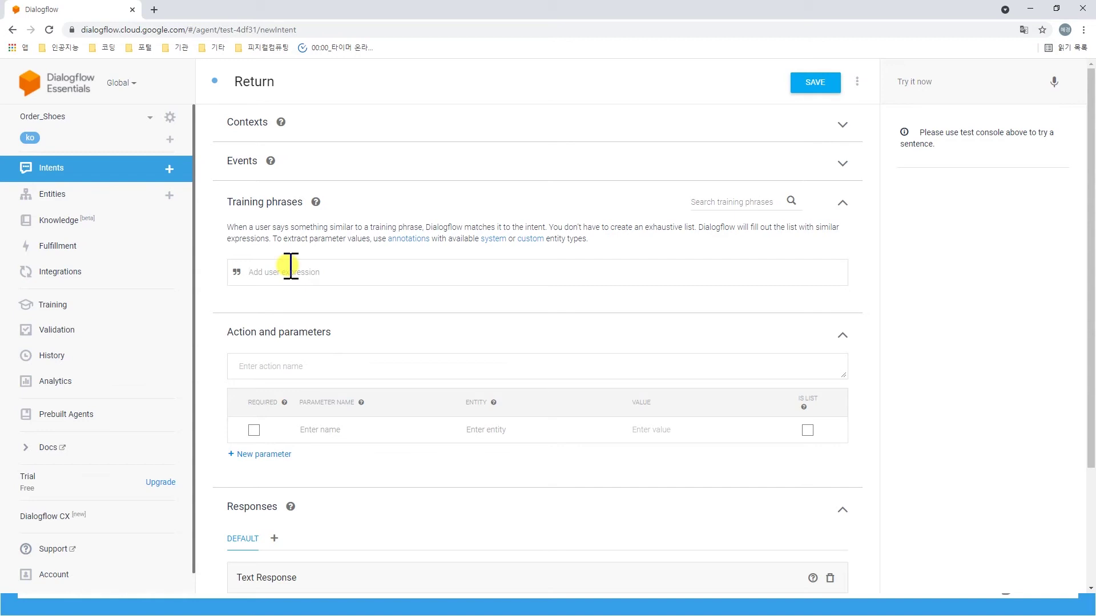
type("신발 반품")
key("Return")
type("신")
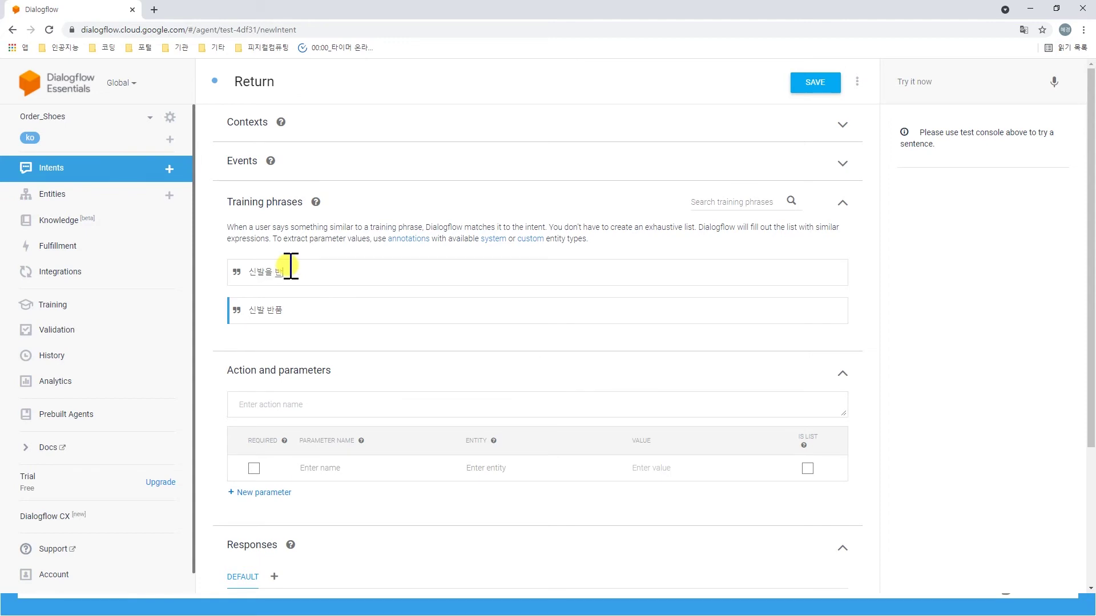
key("Return")
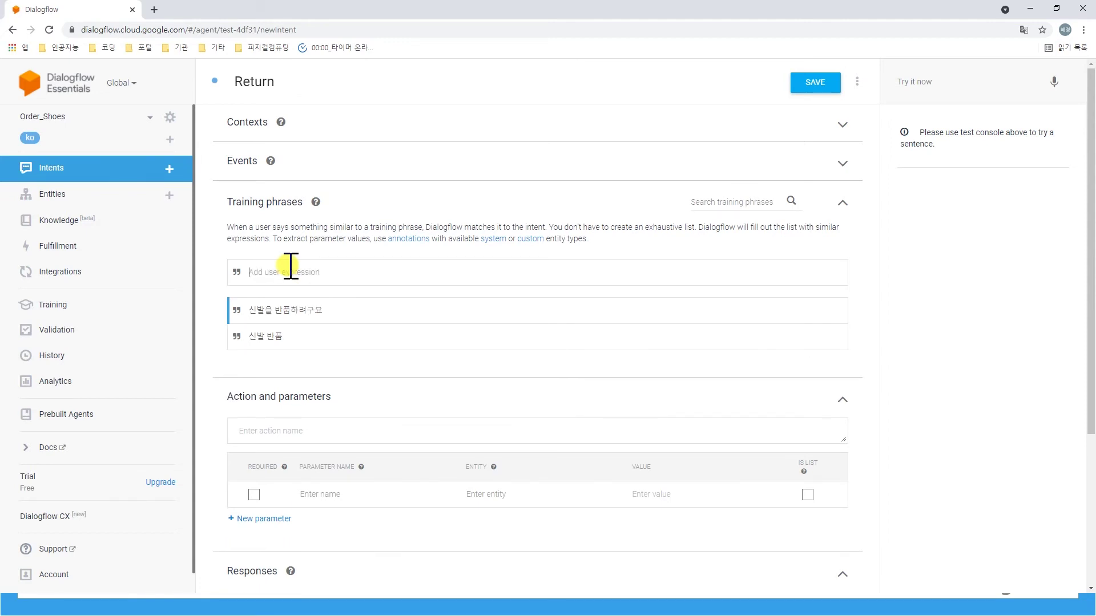
type("신ㅂ")
type("발 반품 해주세요")
key("Return")
Step: Add the training phrase "운동화를 반품해요" to the Return intent
type("원동화를")
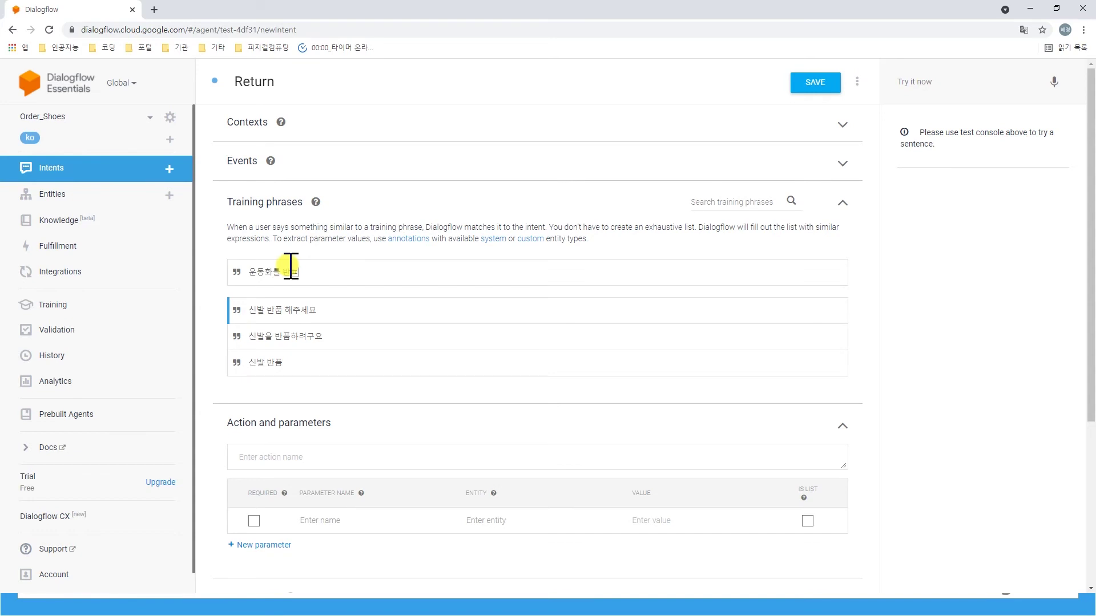
type(" 반품해요")
key("Return")
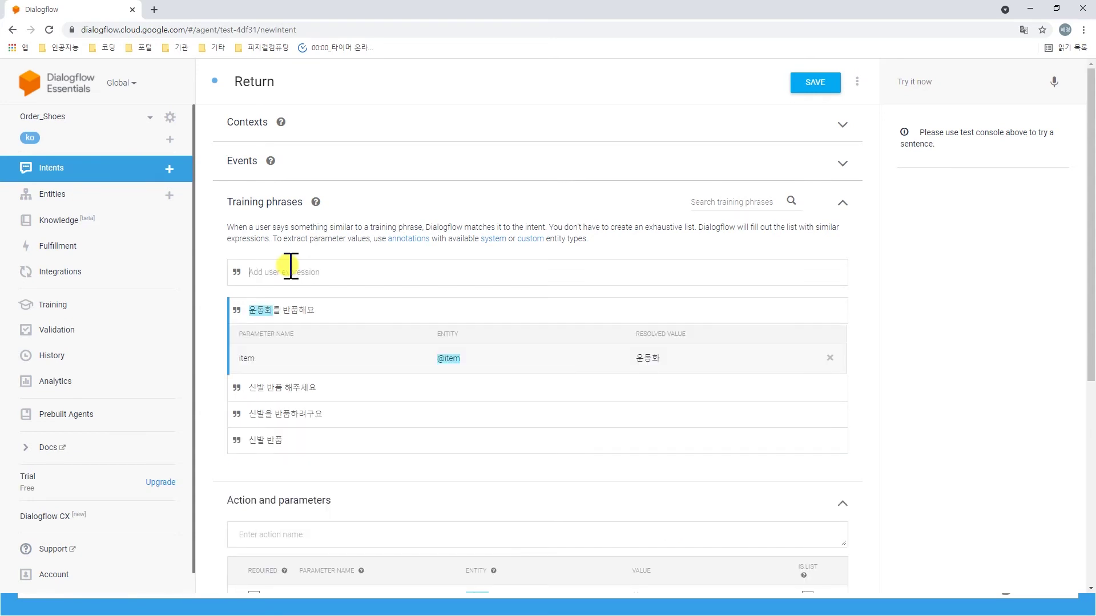
Step: Make the Return intent's item parameter required and give it the prompt "반품을 원하시는 제품을 알려 주세요"
scroll(288, 382, "down", 2)
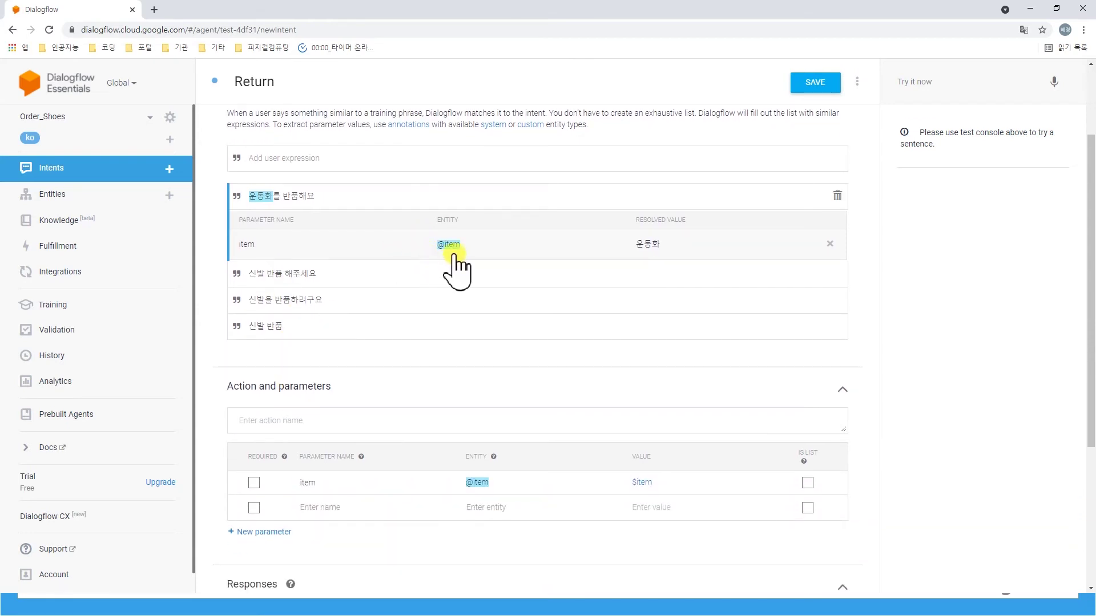
left_click(254, 481)
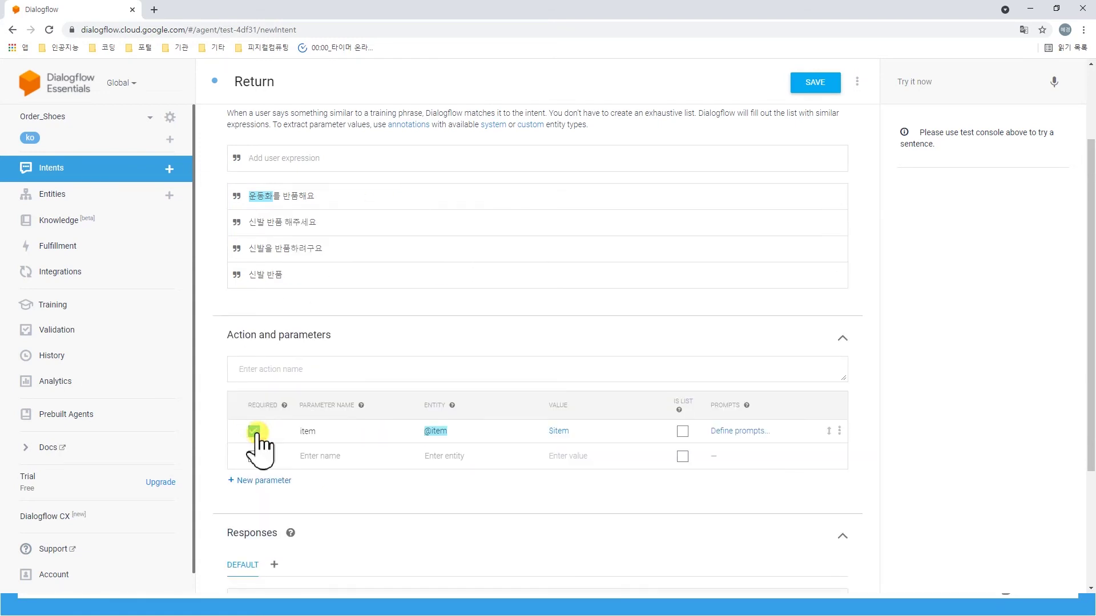
left_click(744, 431)
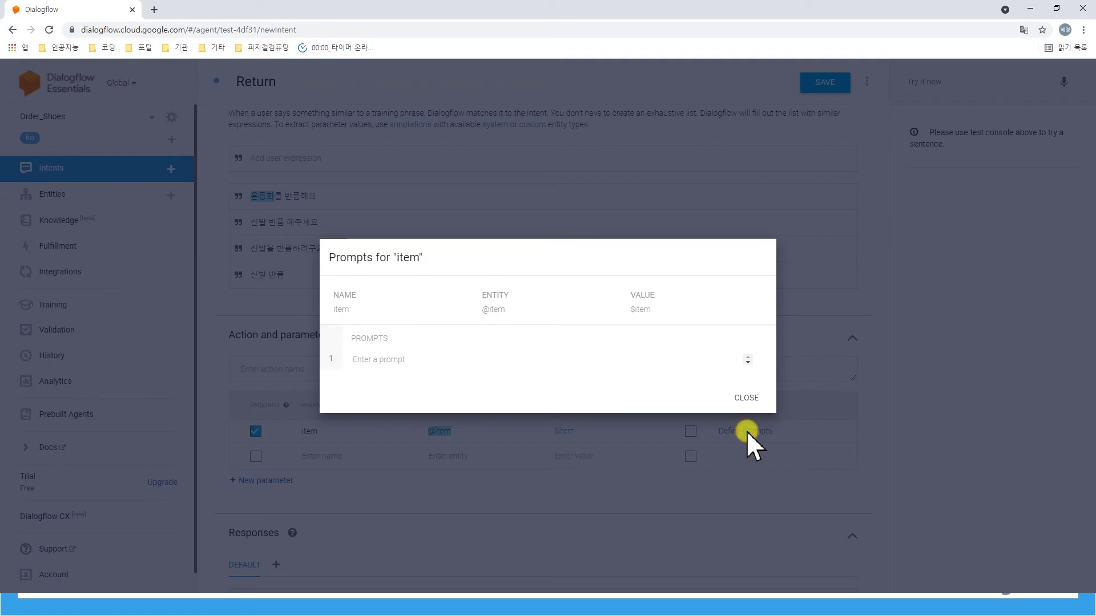
left_click(523, 364)
type("반품을 원하시는 제품을 알려 주세요")
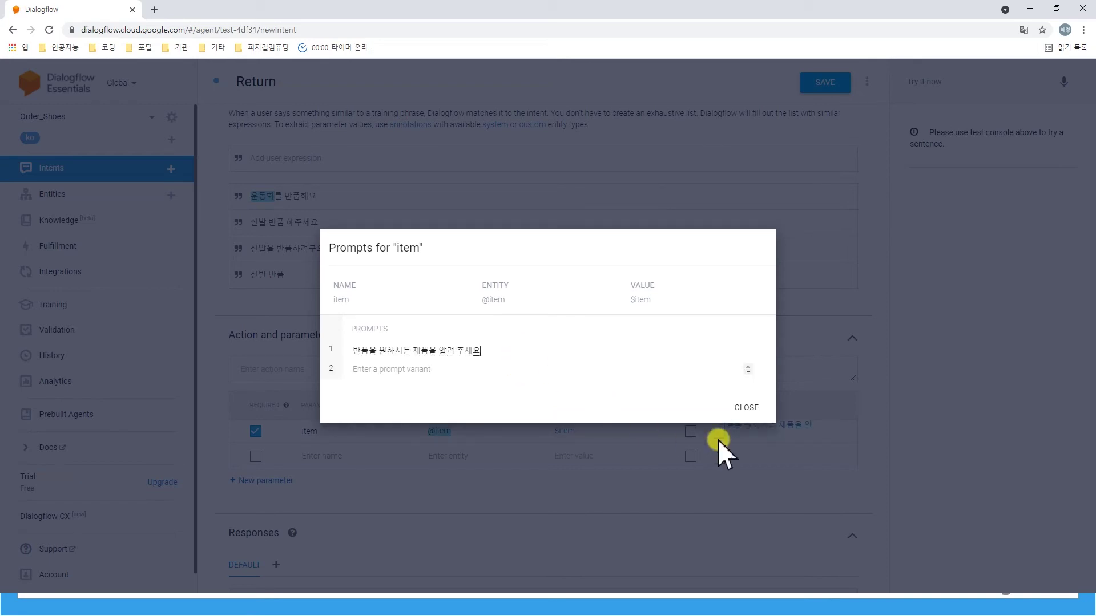
left_click(745, 408)
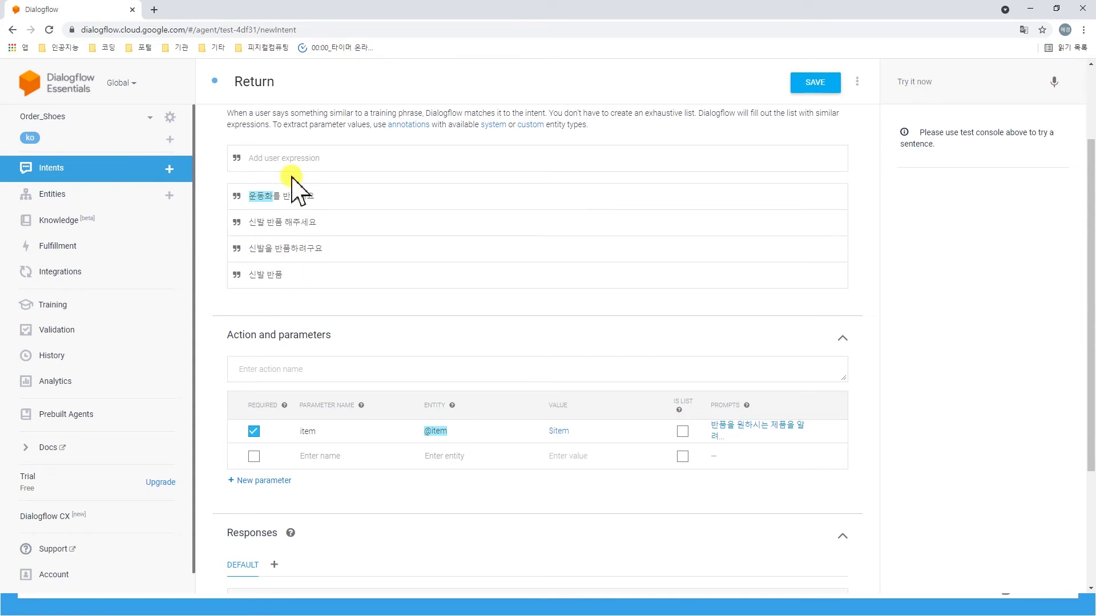
Step: Add the text response "예. $item 제품의 반품신청이 완료되었습니다." to the Return intent and save the intent
scroll(293, 184, "up", 2)
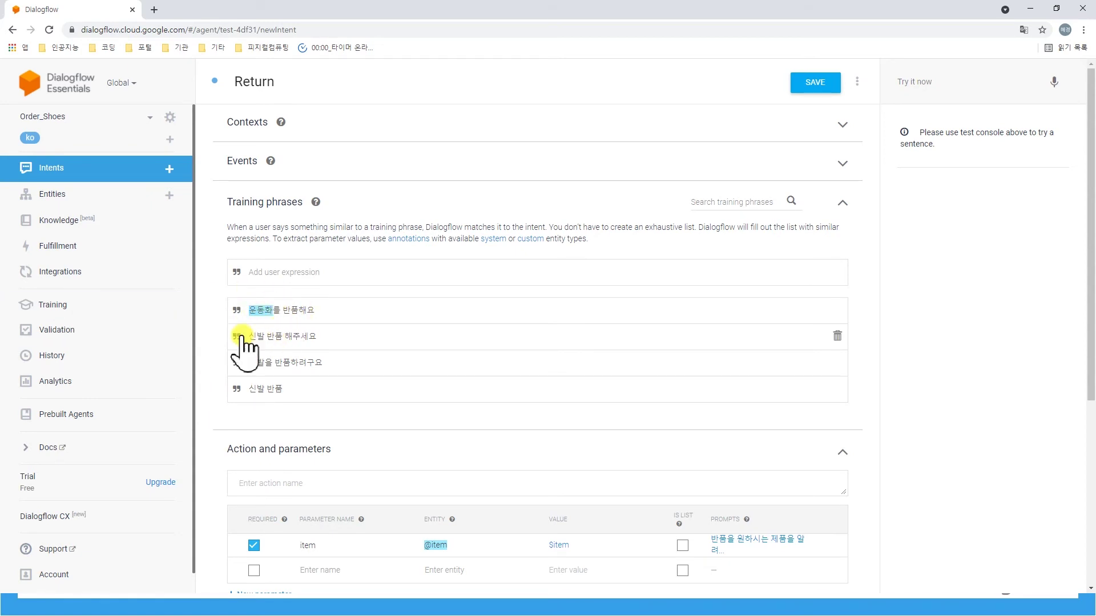
mouse_move(250, 311)
left_mouse_down()
mouse_move(310, 310)
mouse_move(265, 325)
left_mouse_up()
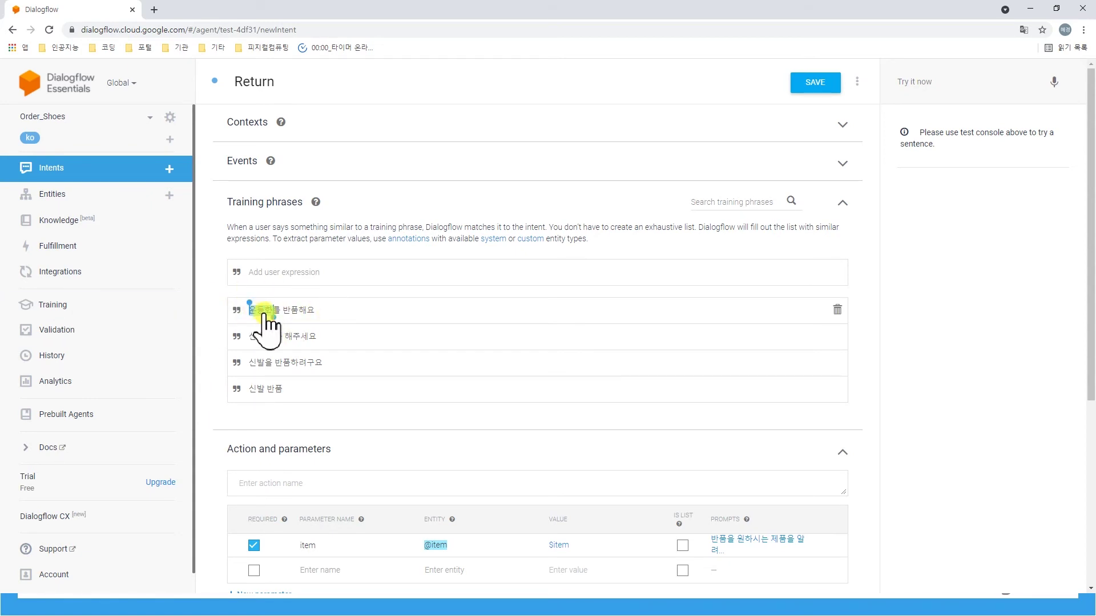
scroll(280, 337, "down", 4)
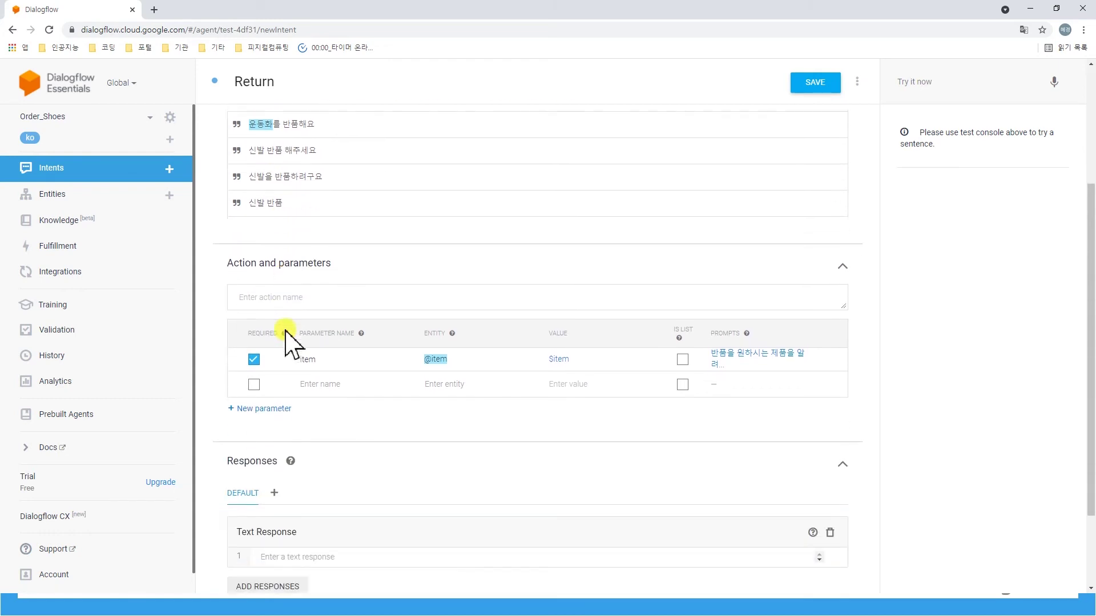
scroll(319, 425, "down", 1)
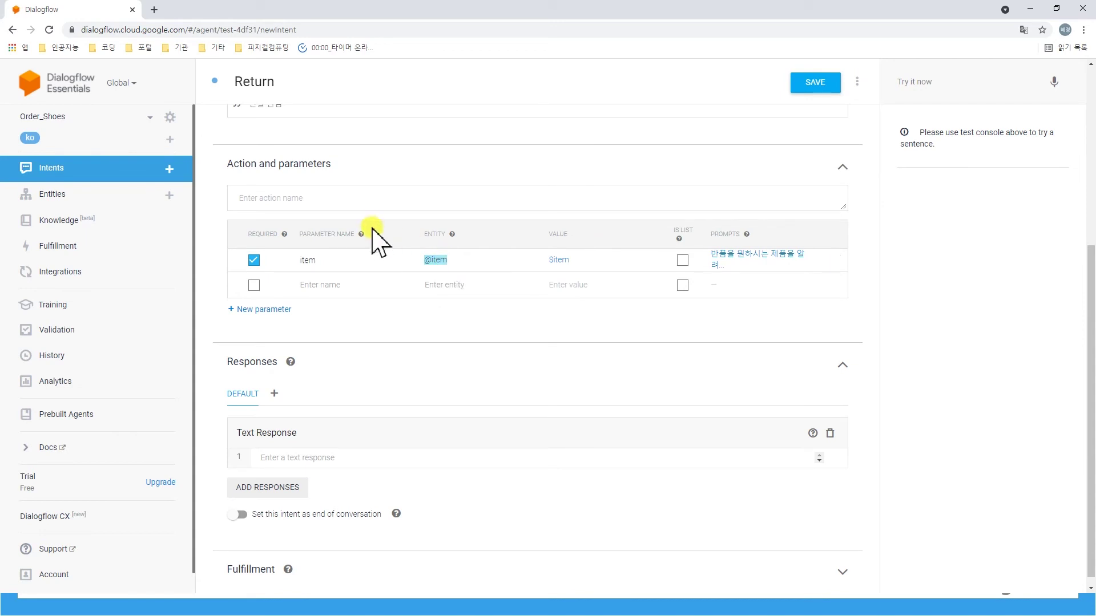
left_click(359, 457)
left_click(358, 457)
type("예")
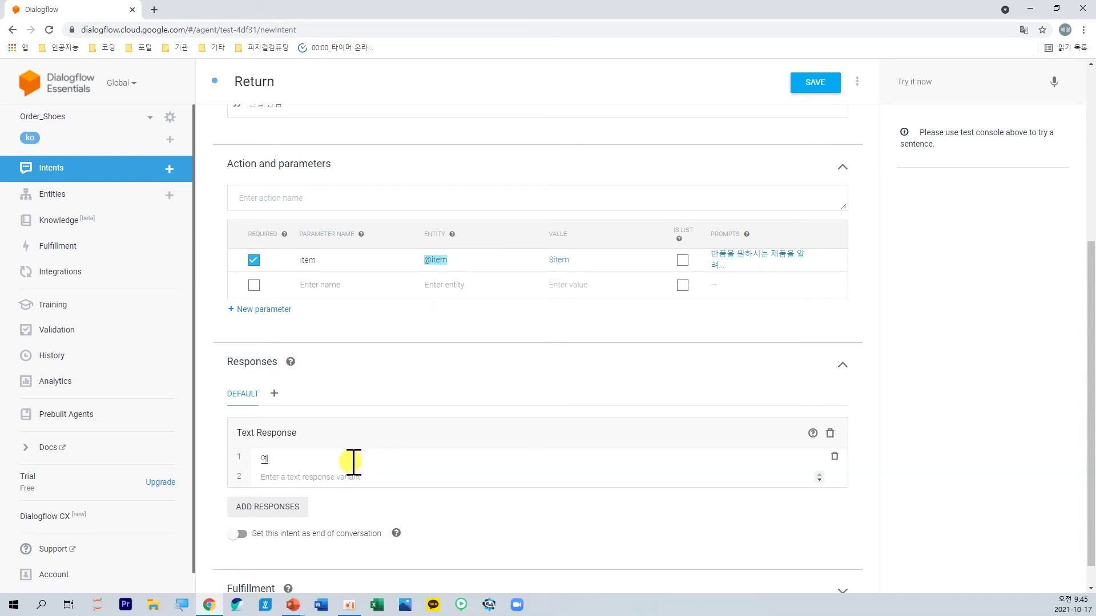
type(". $")
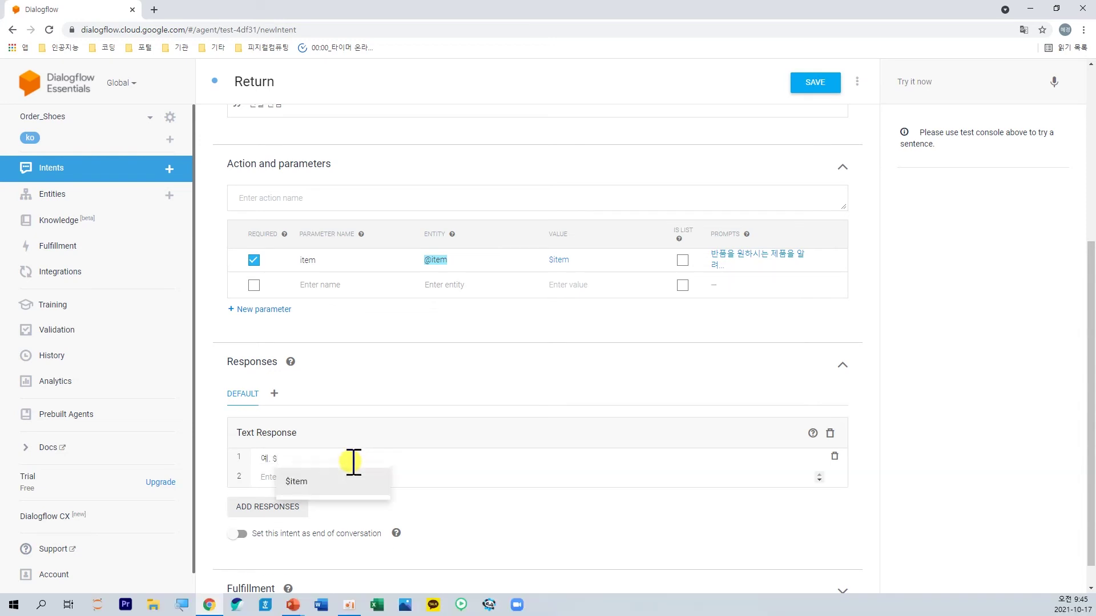
left_click(349, 490)
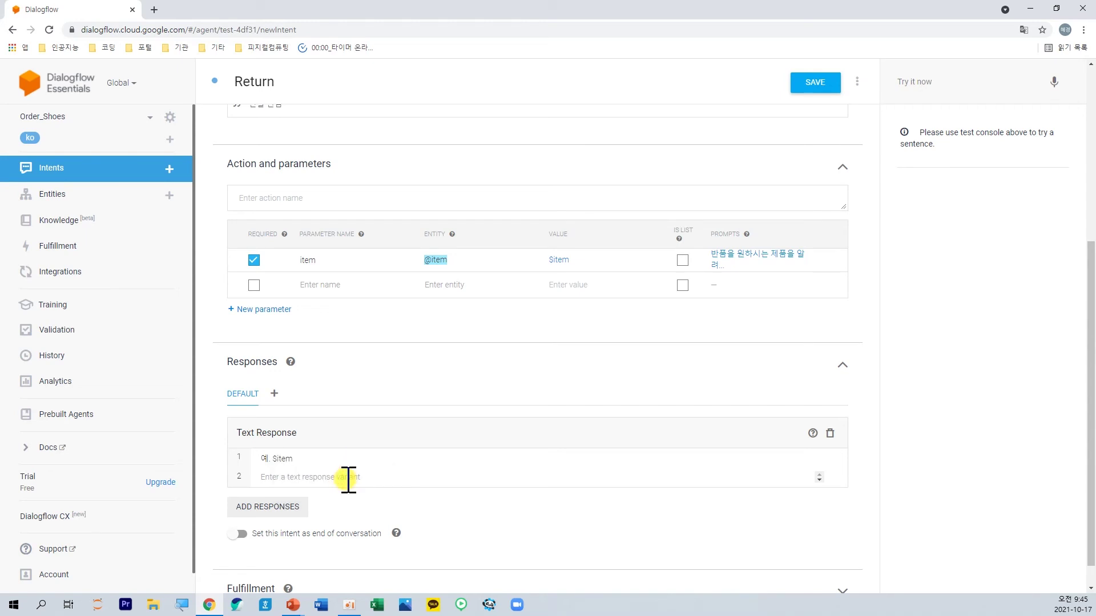
type("제품")
type("의 반품신체")
type("이 안")
type("료되어")
type("습니다.")
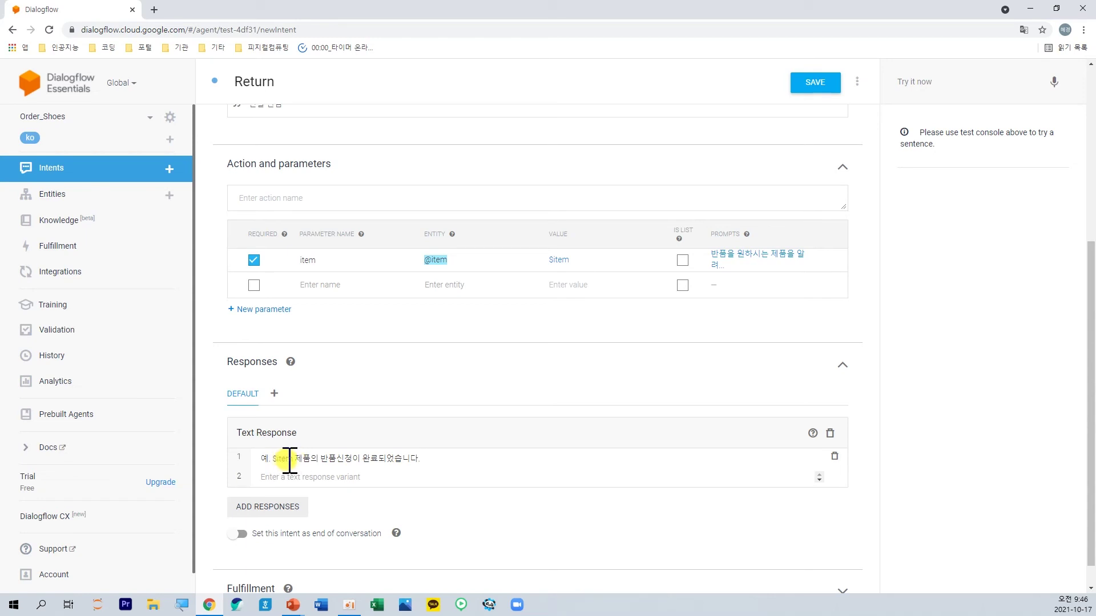
scroll(288, 457, "up", 5)
left_click(817, 84)
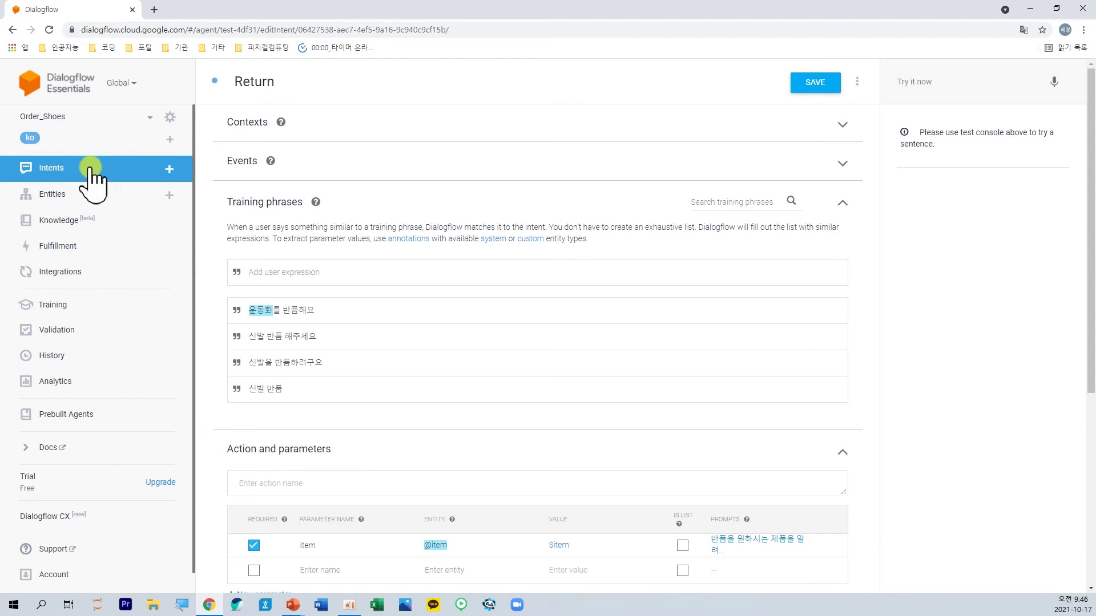
Step: Review the list of all agents and the Order_Shoes agent's intents and custom entities
left_click(43, 117)
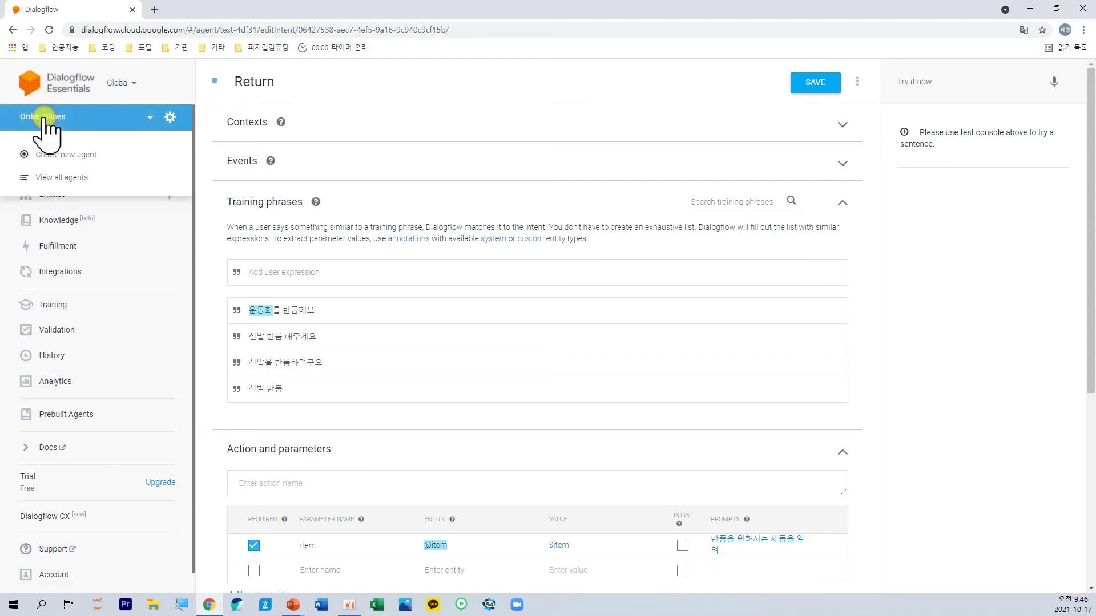
left_click(63, 178)
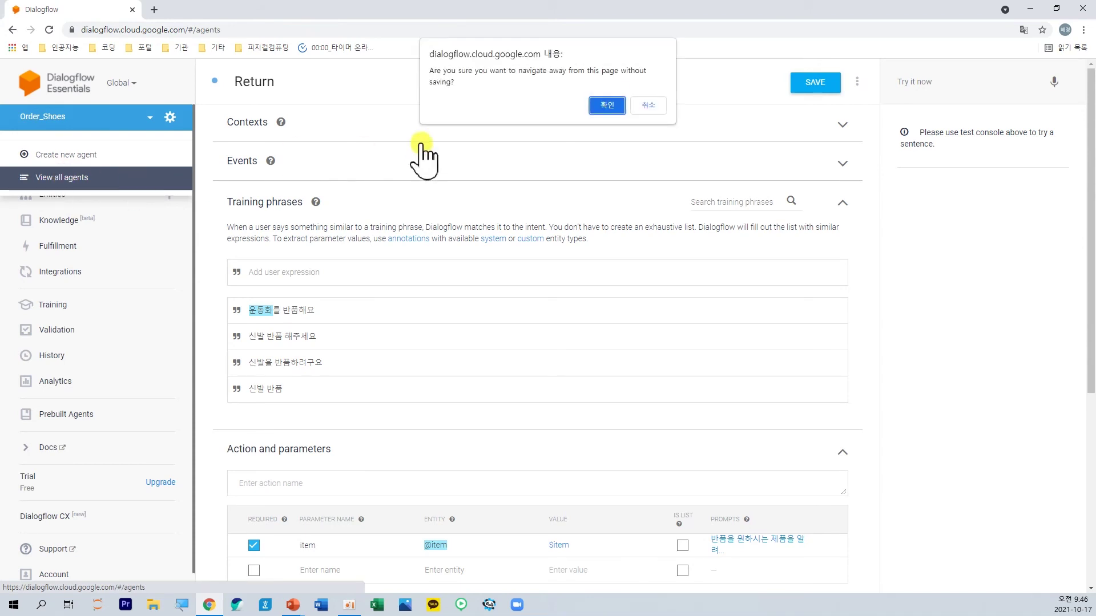
left_click(604, 106)
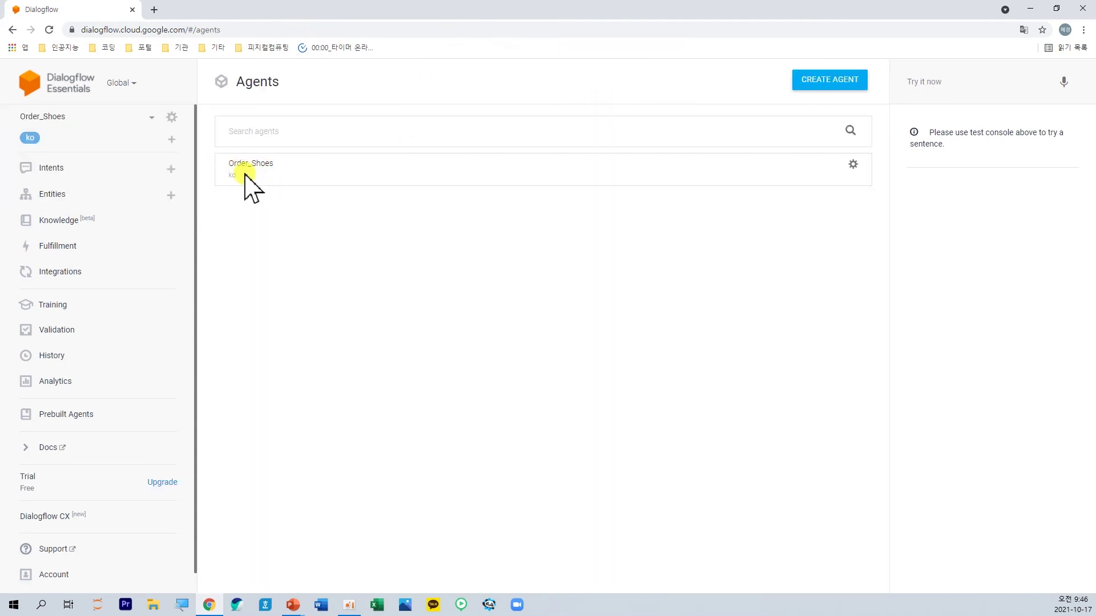
left_click(53, 169)
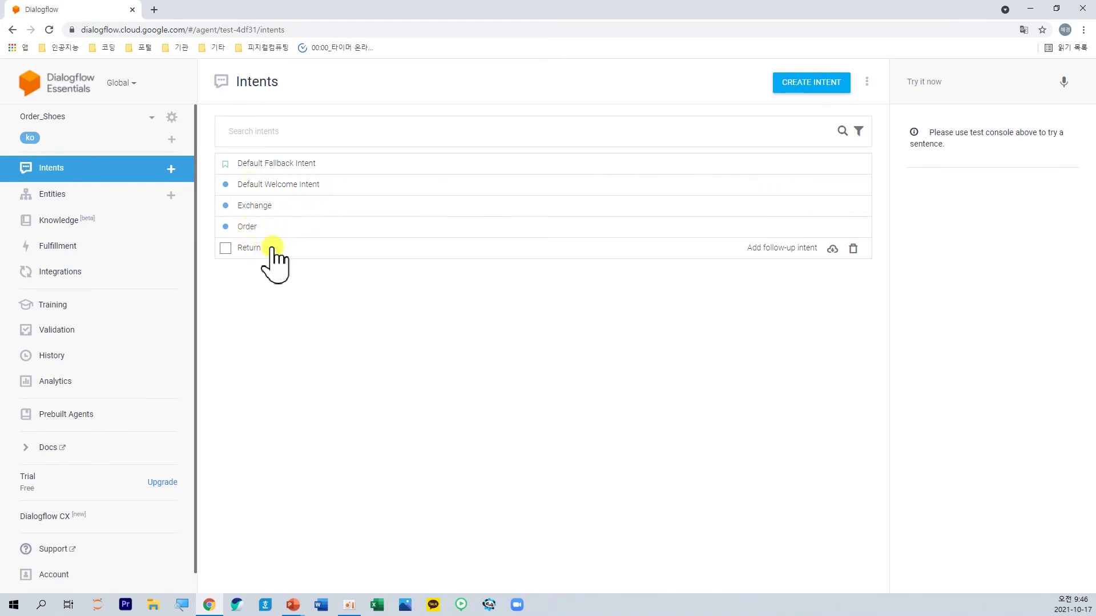
left_click(52, 197)
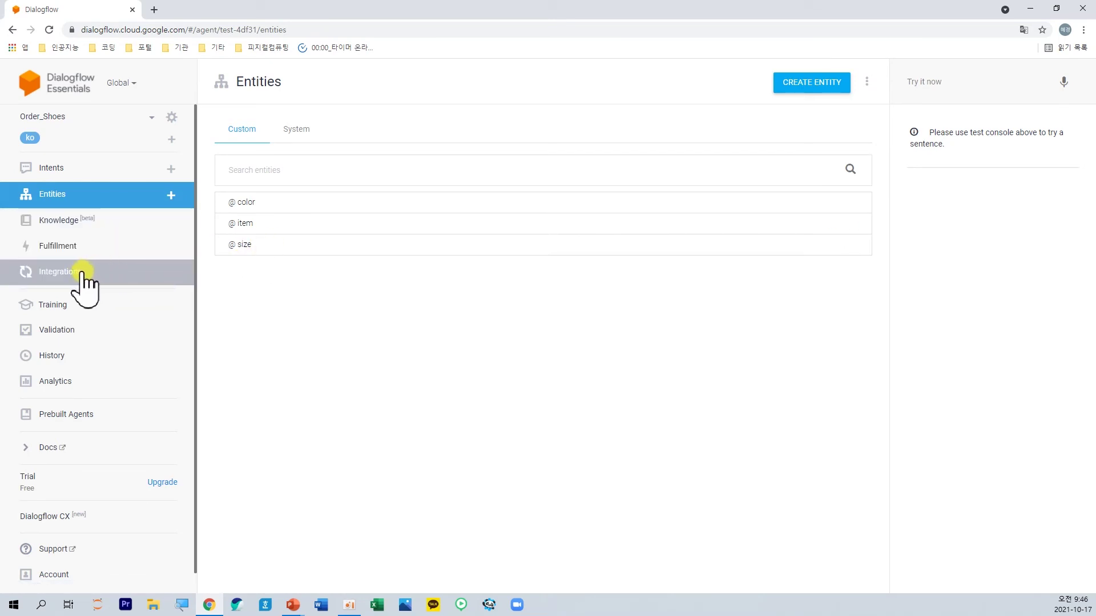
Step: Enable the text-based Web Demo integration for the agent and open its demo page link
left_click(60, 273)
scroll(257, 350, "down", 13)
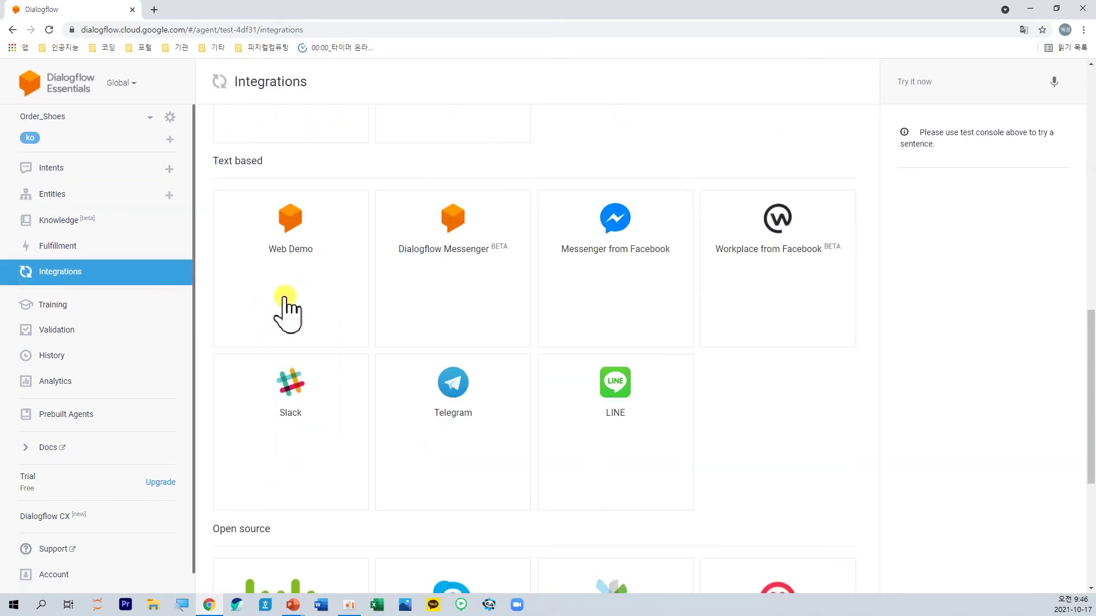
left_click(293, 234)
left_click(741, 388)
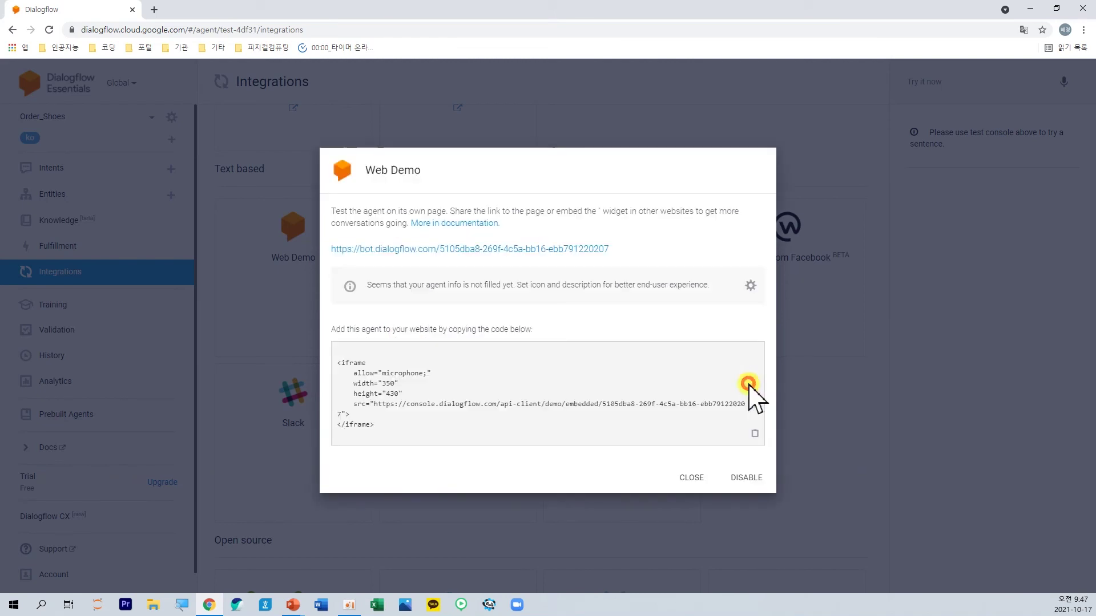
left_click(380, 251)
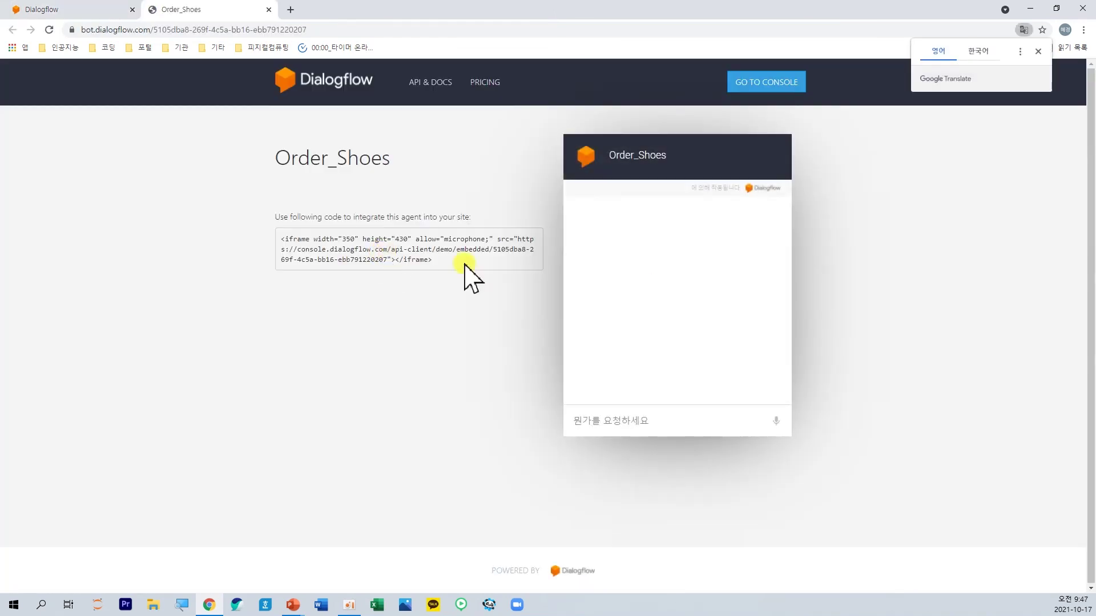
Step: Test the welcome intent in the web demo chat by sending the greeting "저기요"
left_click(678, 421)
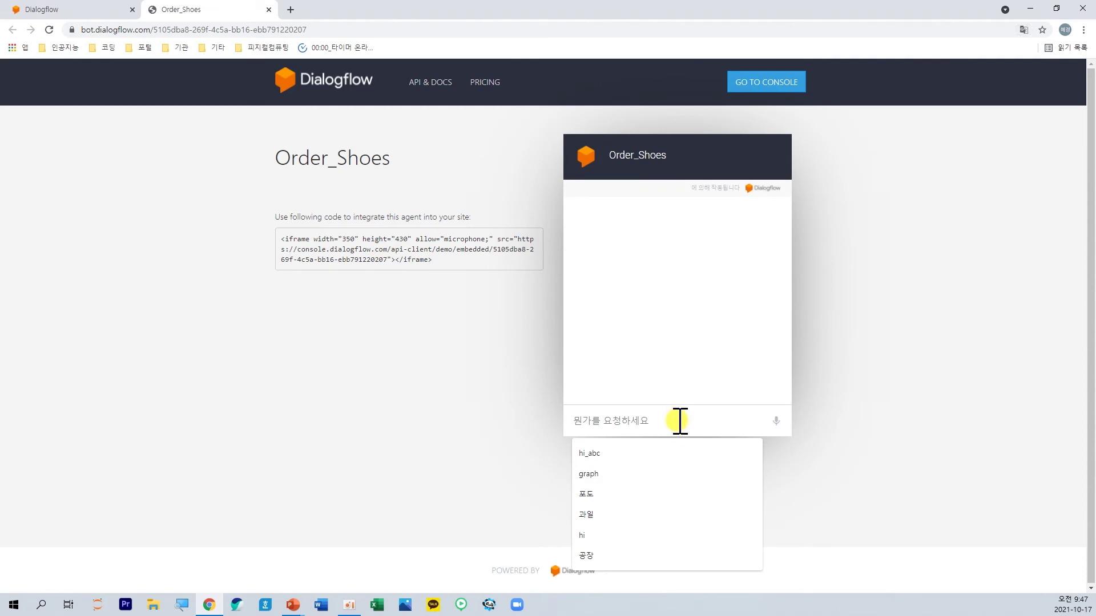
type("저기요")
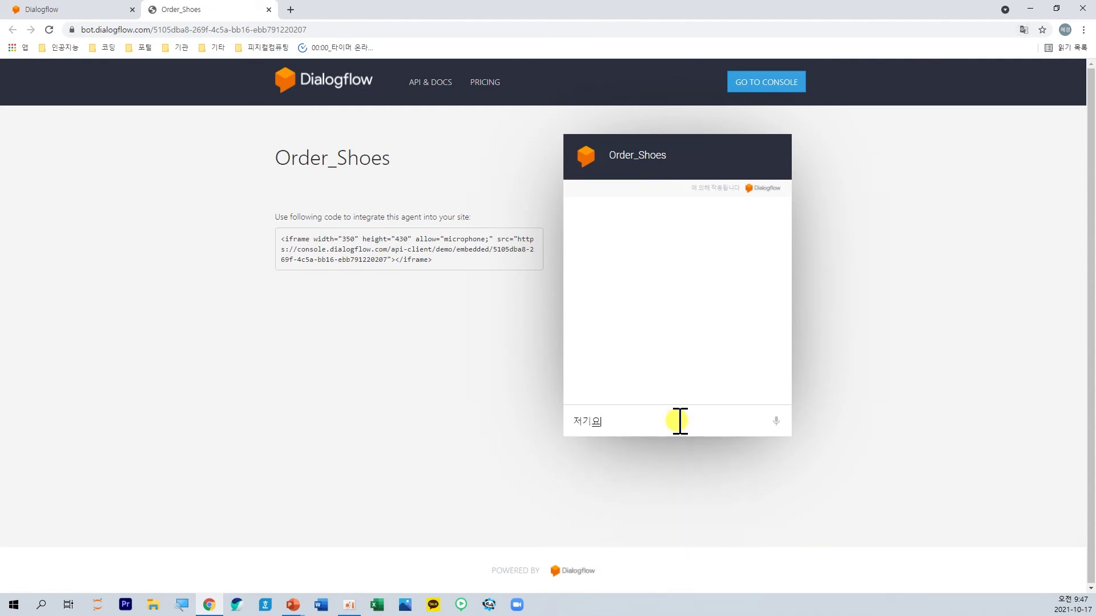
key("Return")
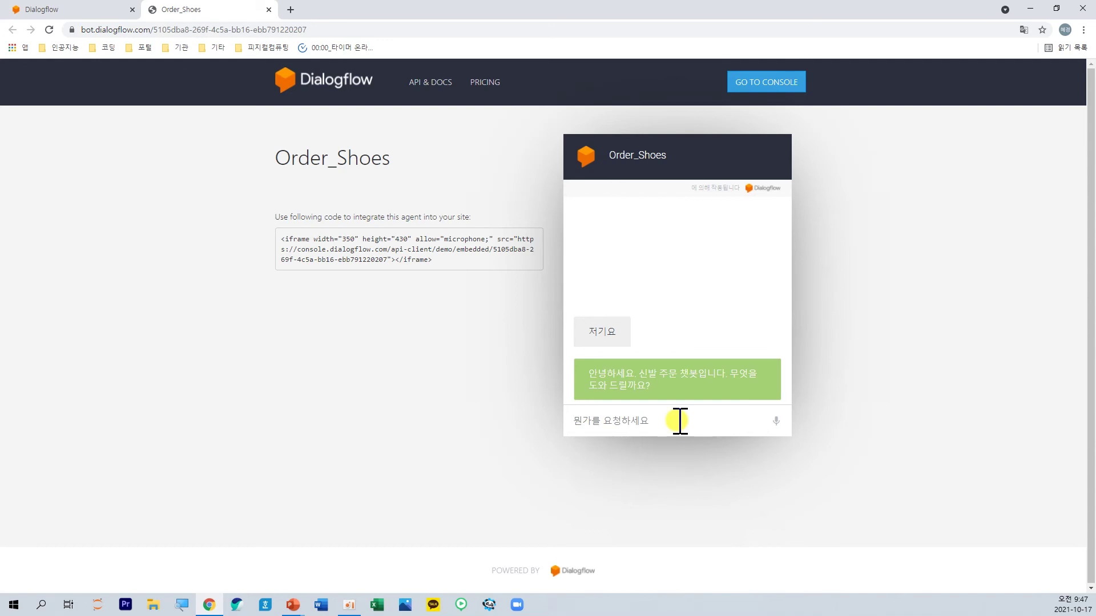
Step: Test the Order intent by sending "신발을 주문하려구요" and answering its prompts with 구두, 245 and 검정
type("신발을 주문하려구요")
key("Return")
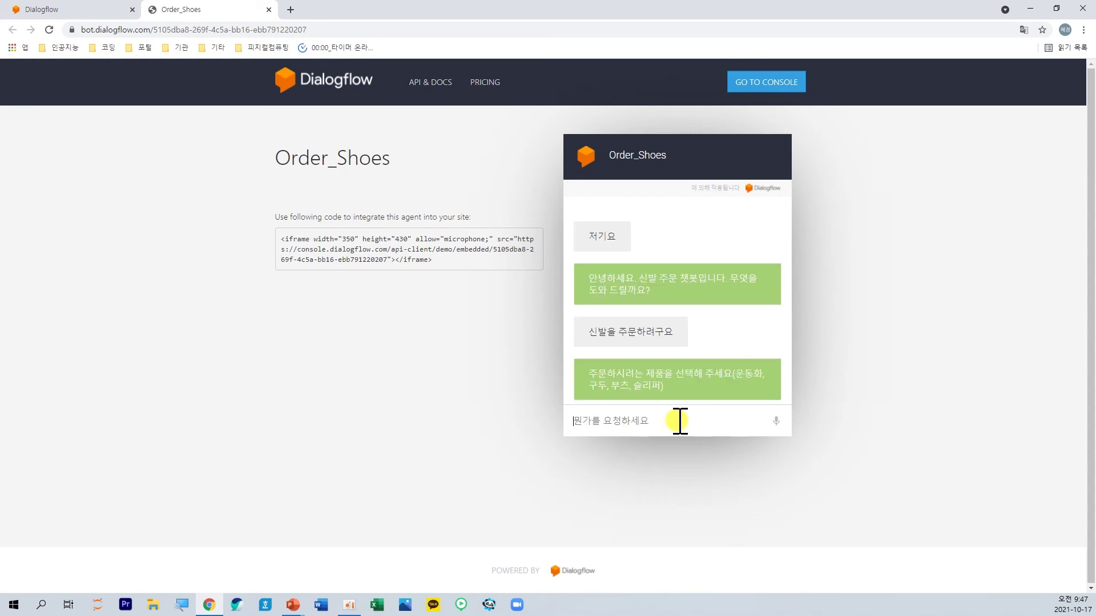
type("구두")
key("Return")
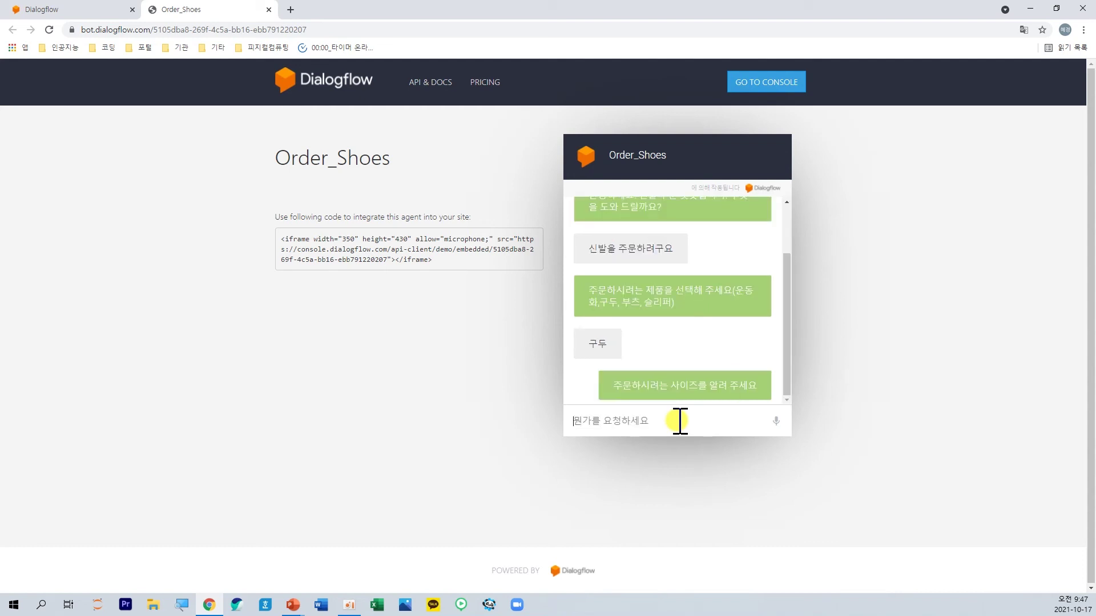
type("245")
key("Return")
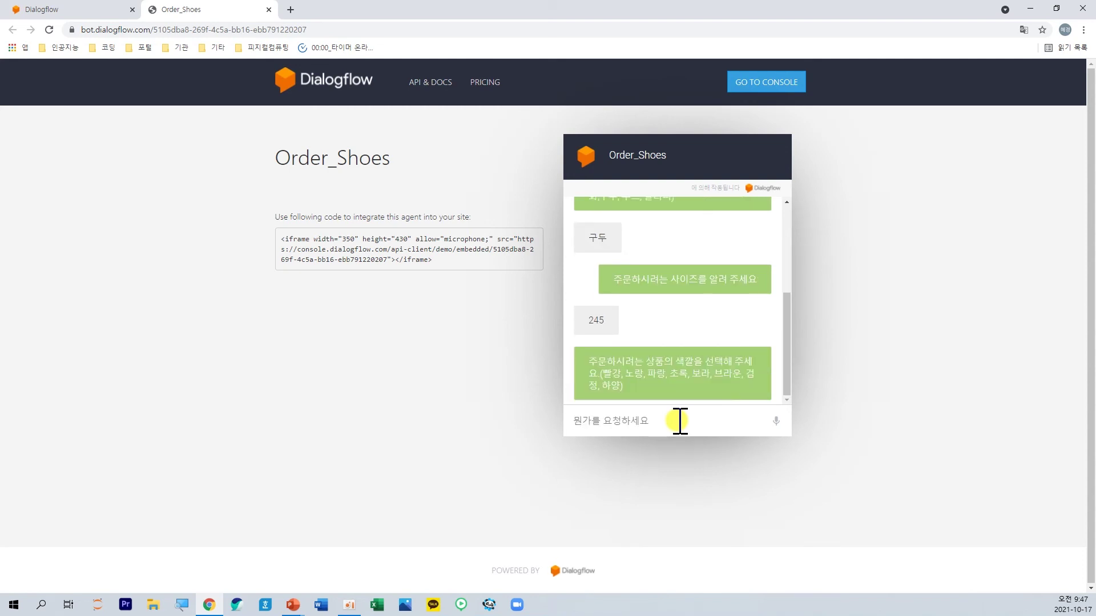
type("검정")
key("Return")
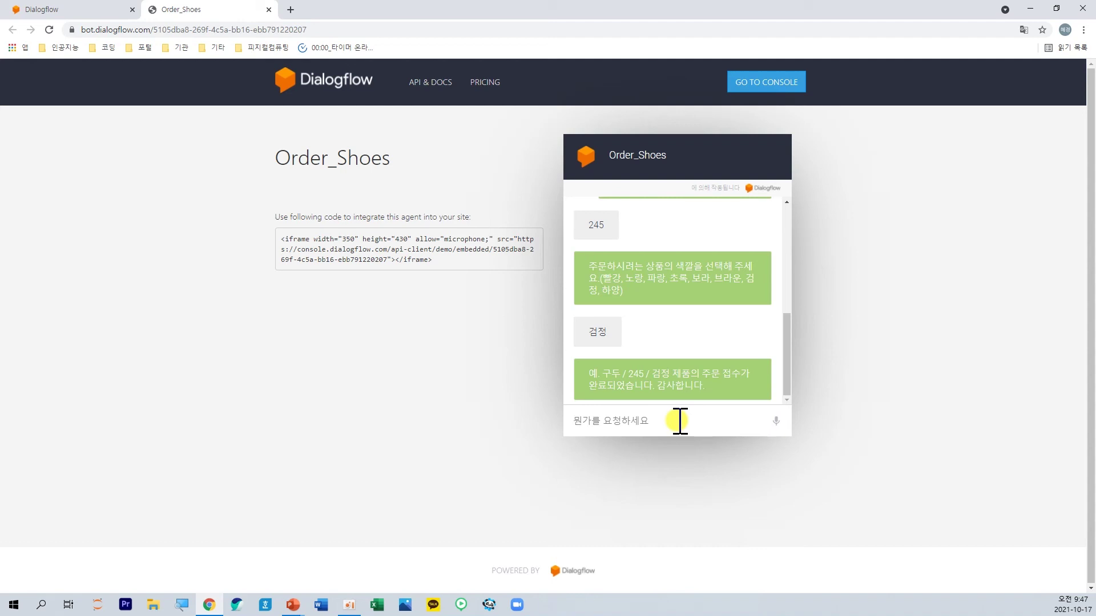
Step: Test the Return intent by sending "신발 반품해주세요" and answering its product prompt with 부츠
type("신발 배ㄴ품해줴")
key("BackSpace")
type("세요")
key("Return")
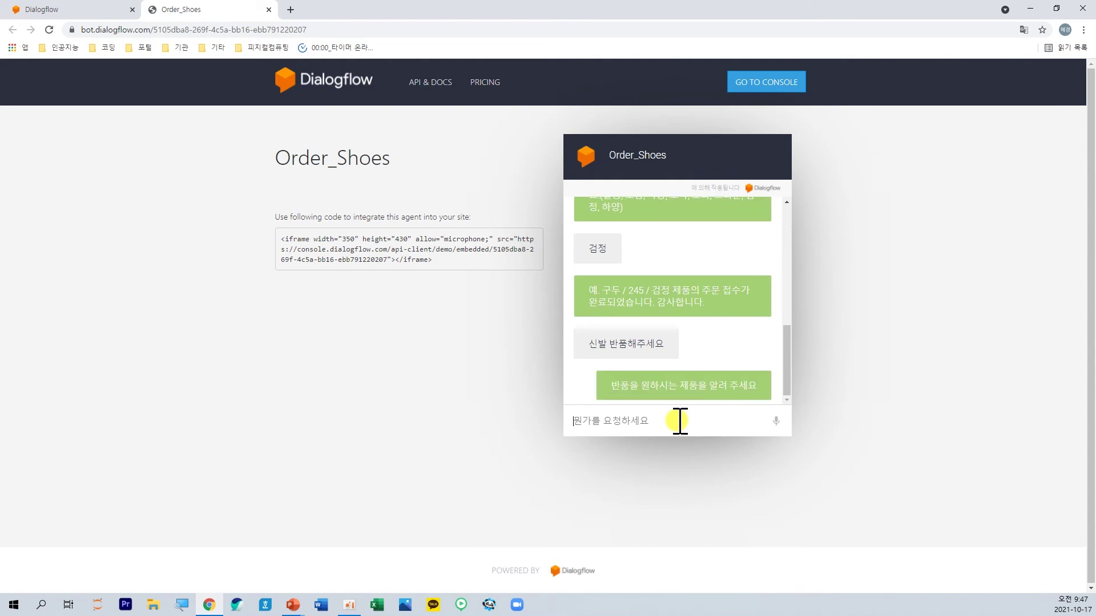
type("부츠")
key("Return")
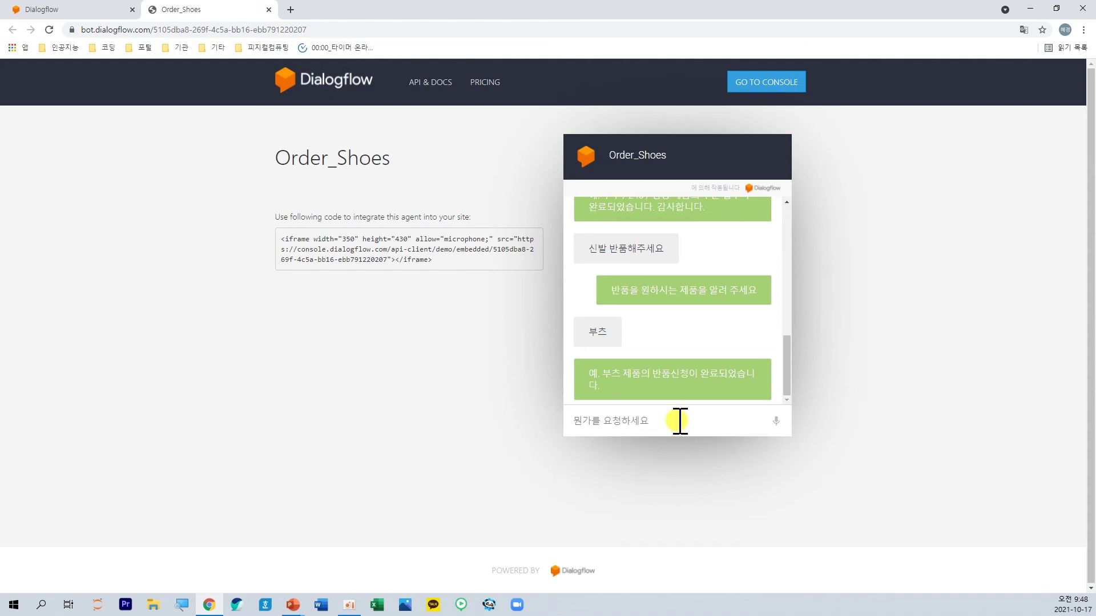
Step: Test the Exchange intent by sending "신발 교환해주세요" and answering its prompts with 슬리퍼, 245 and 검정
type("신발")
type(" 교환해줘")
type("세요")
key("Return")
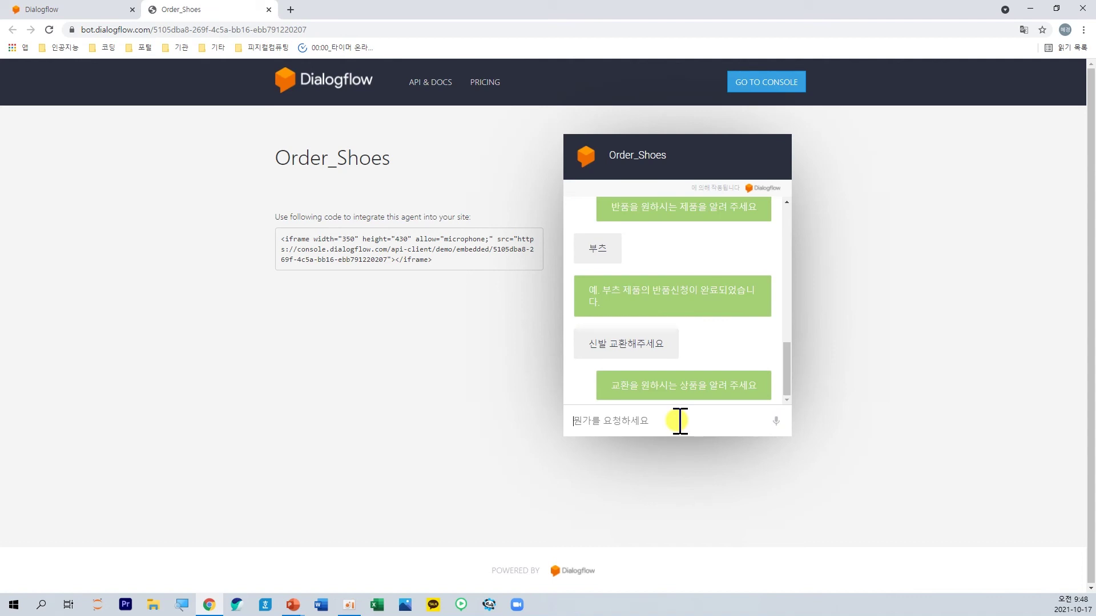
type("슬리페")
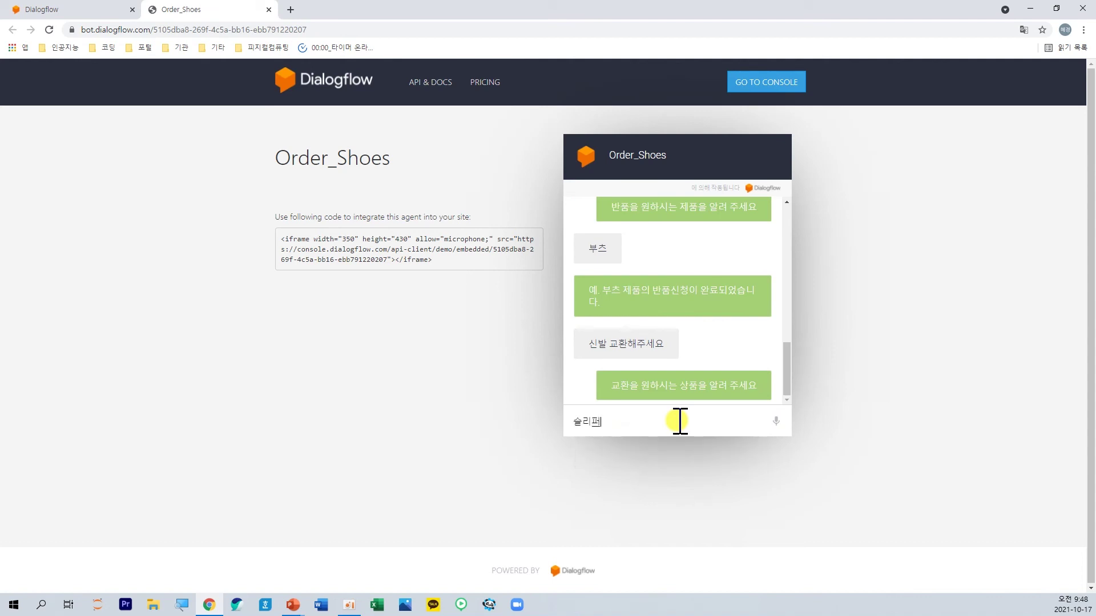
key("Return")
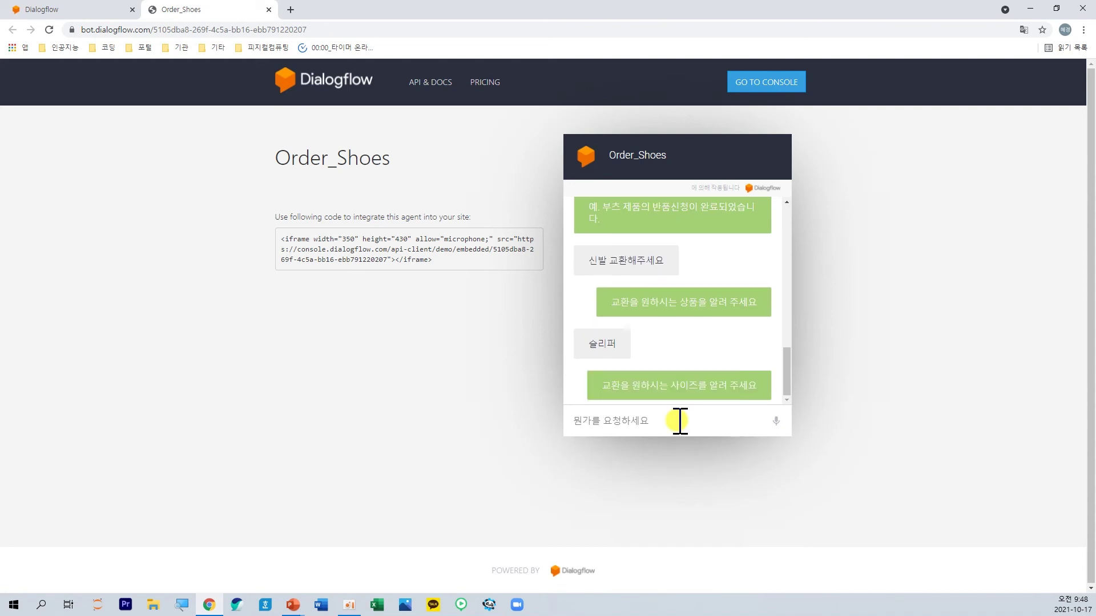
type("245")
key("Return")
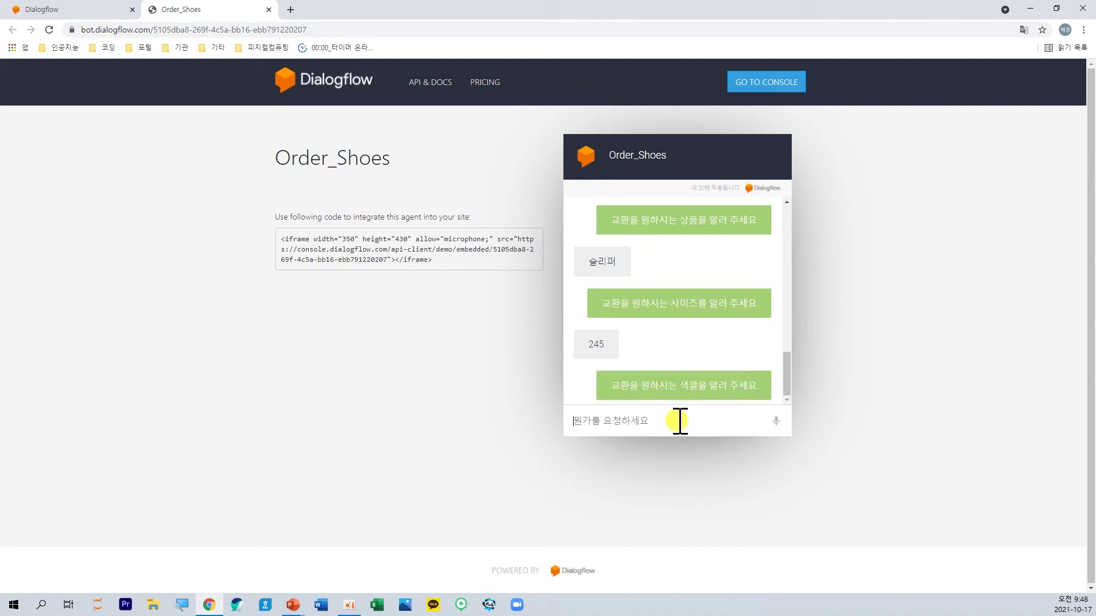
type("검정")
key("Return")
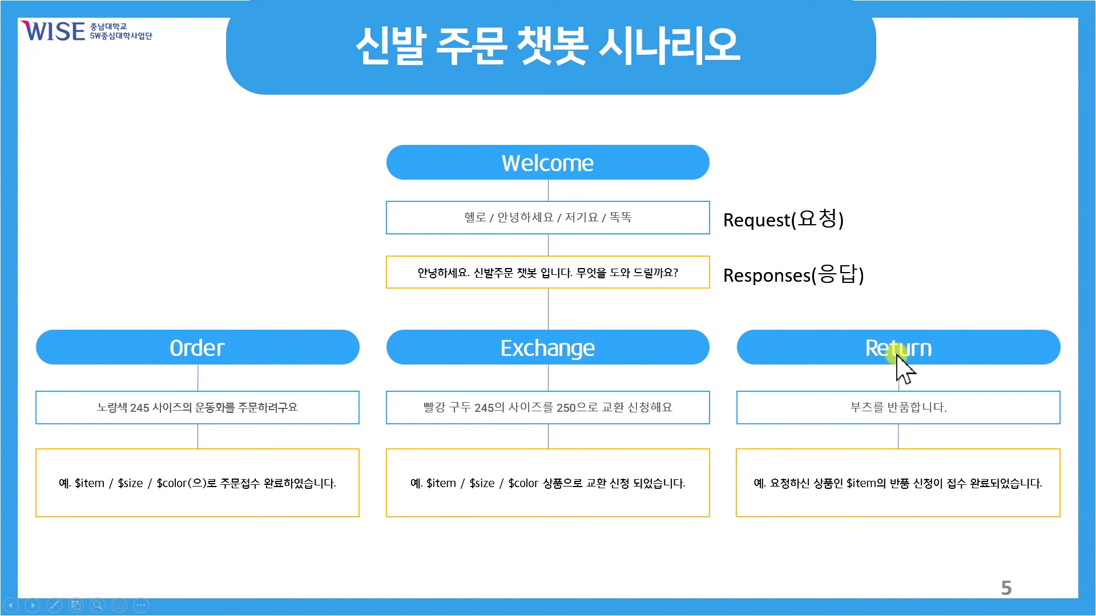
left_click(931, 309)
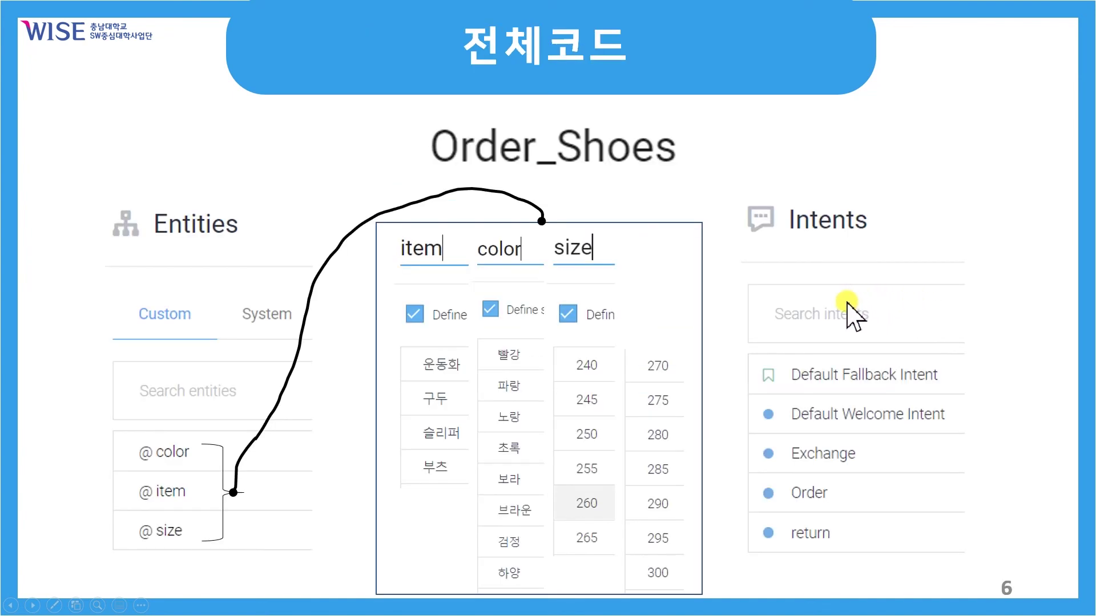
left_click_drag(531, 200, 541, 221)
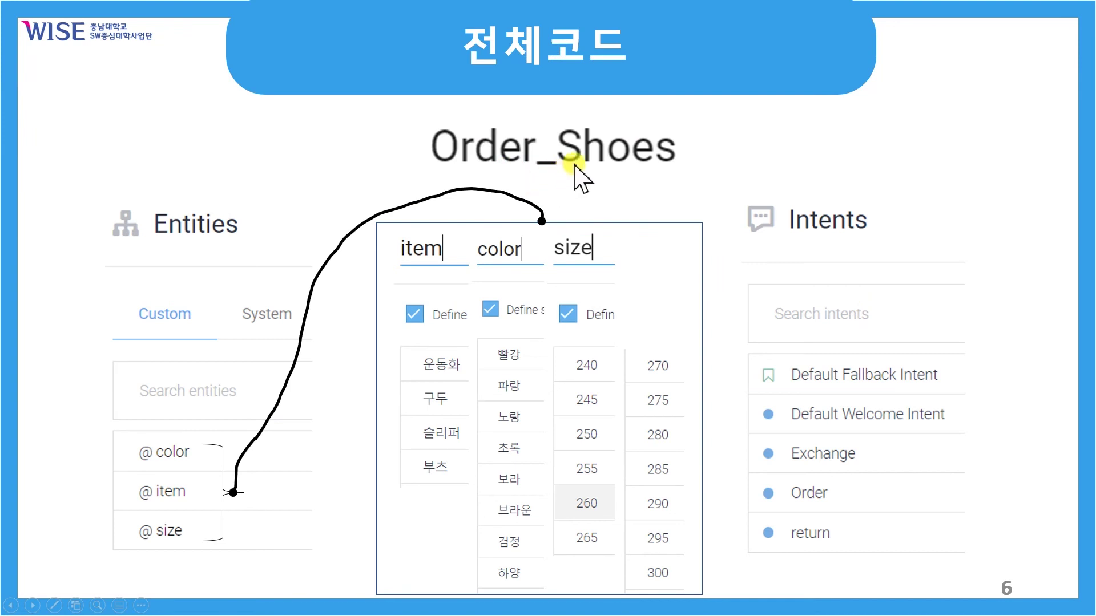